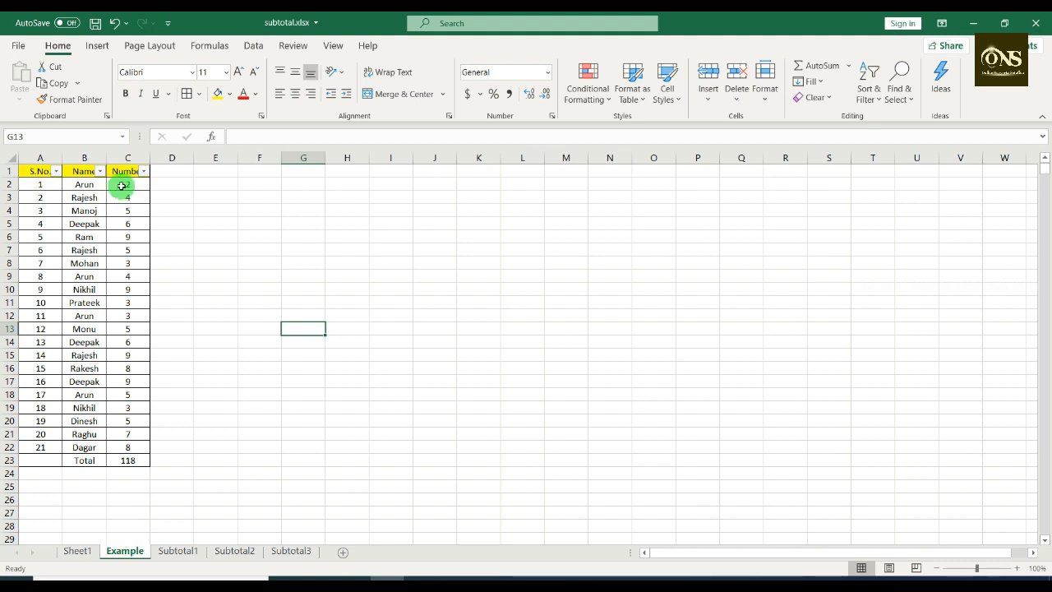
Filter the Name column on the Example sheet to show only the first listed person's rows.
left_click(99, 171)
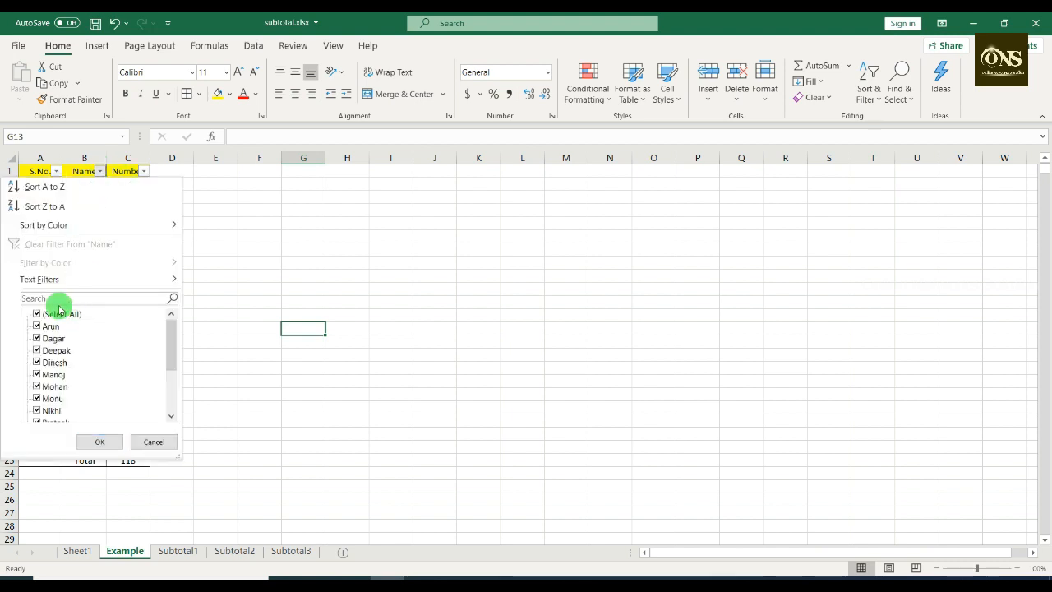
left_click(59, 313)
left_click(48, 326)
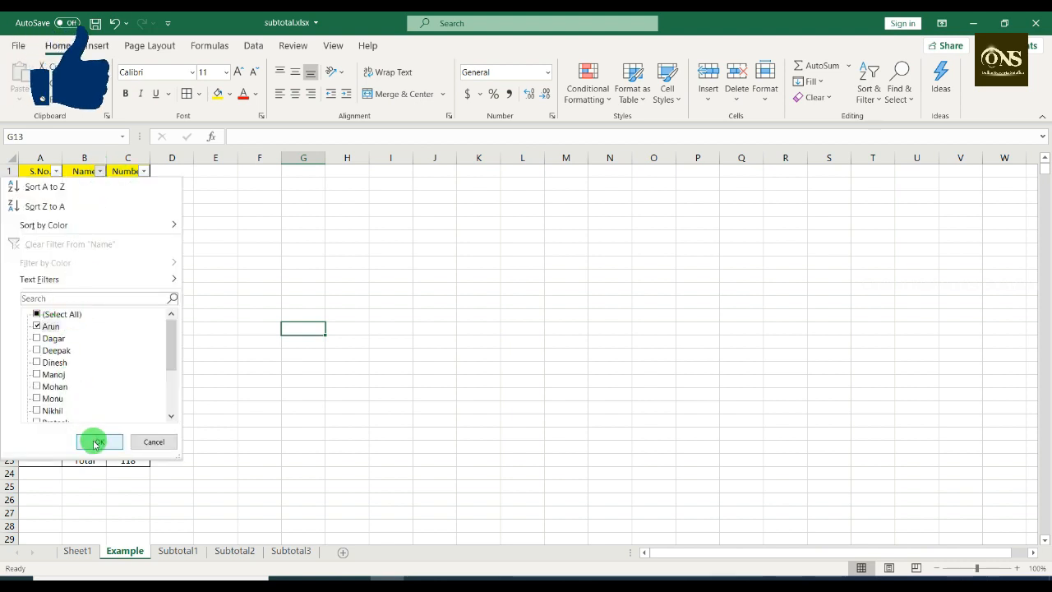
left_click(97, 442)
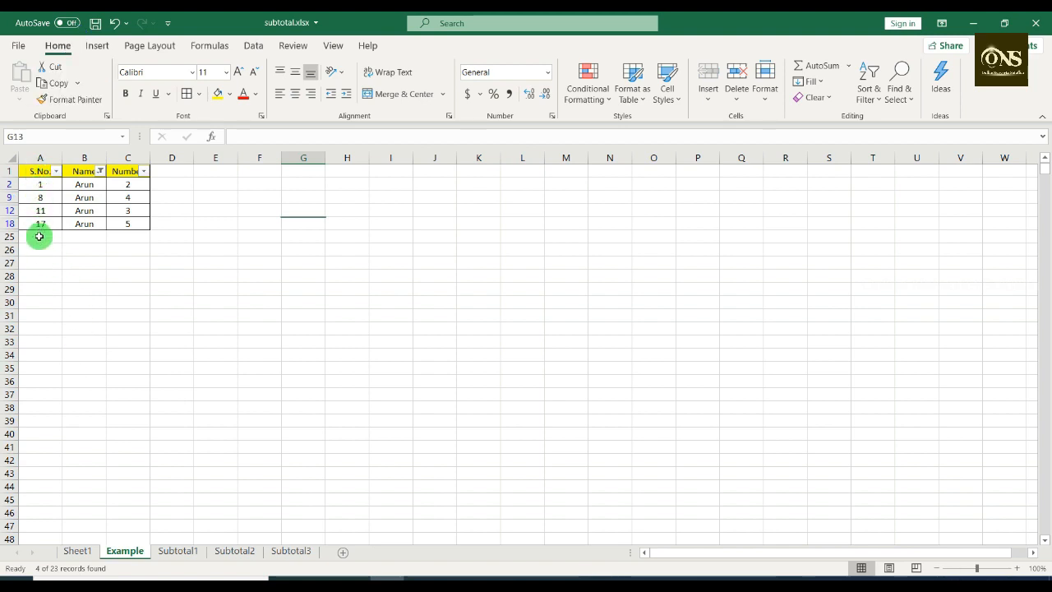
Total the filtered Number values in cell C25 with the formula =SUM(C2:C18).
left_click(126, 241)
type("=")
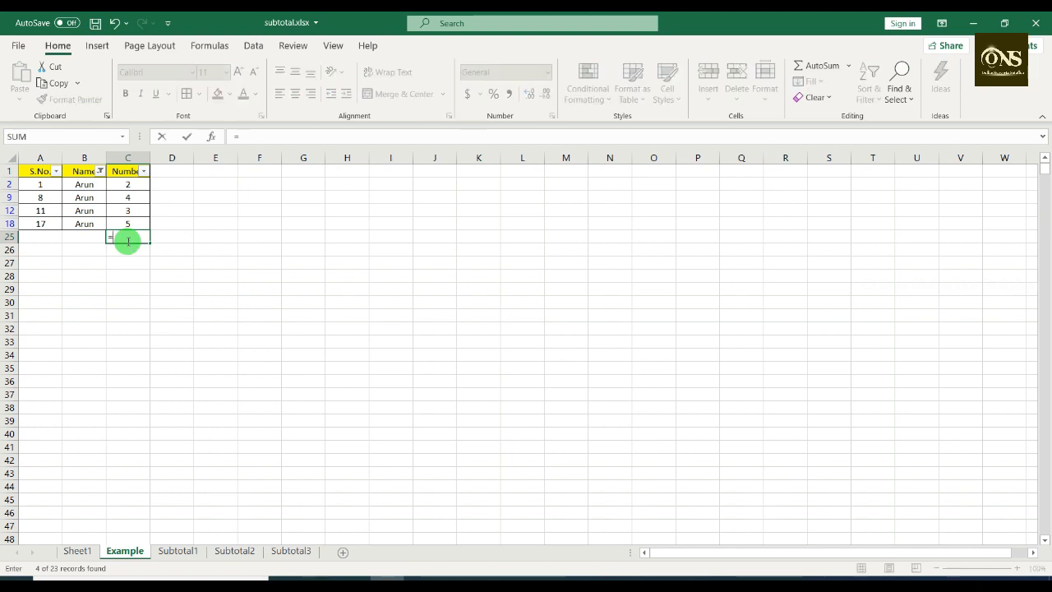
type("sum")
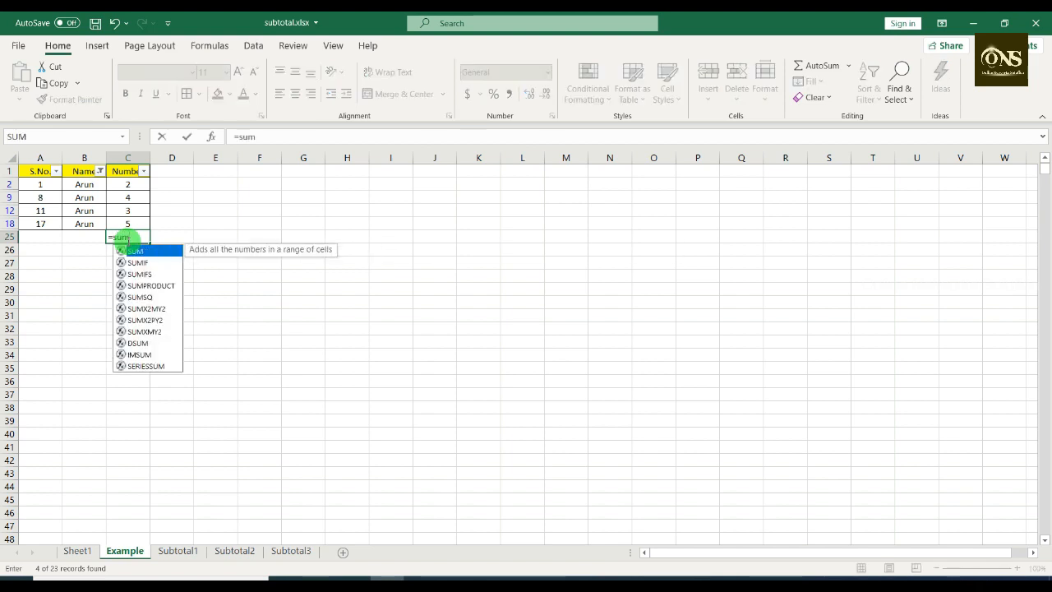
type("(")
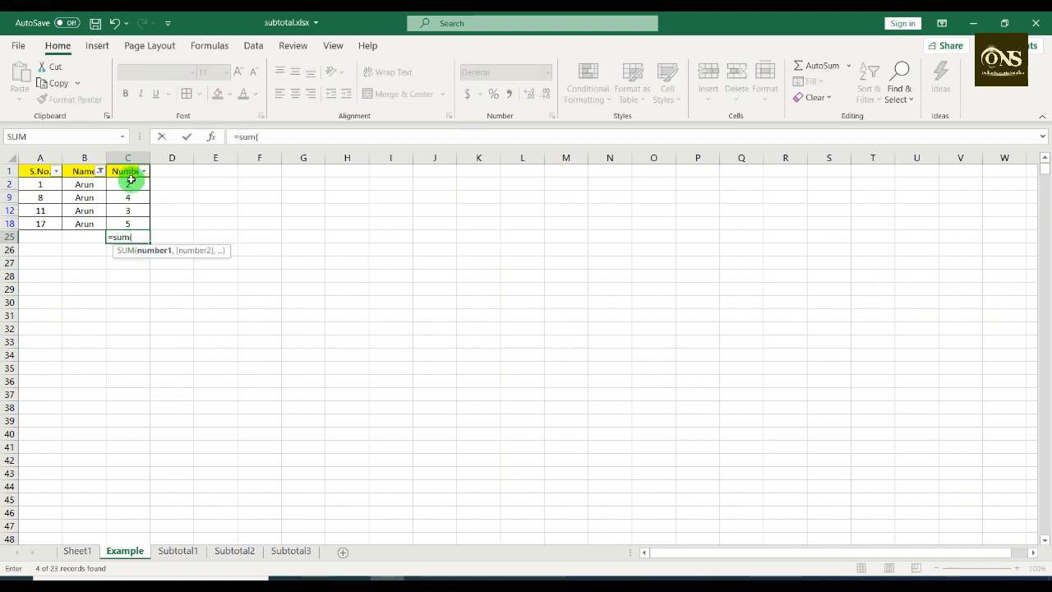
left_click_drag(129, 174, 136, 223)
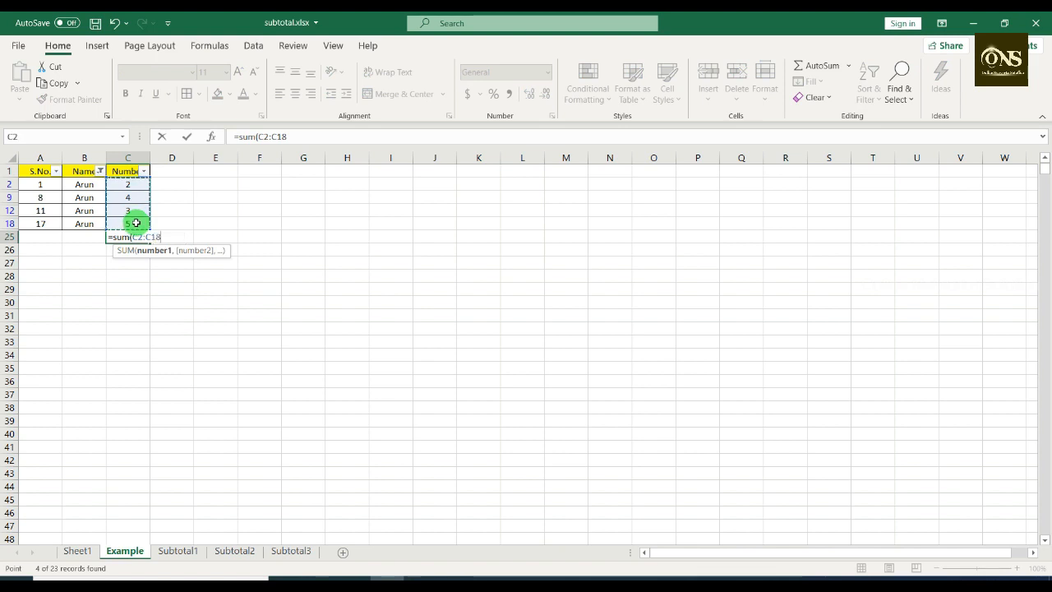
type(")")
key("Return")
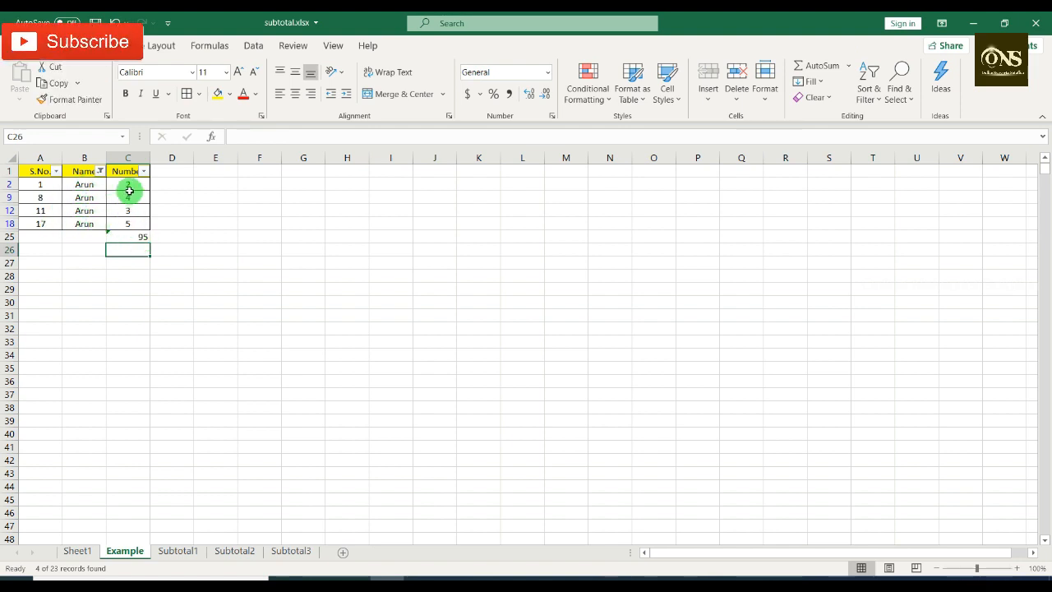
left_click(140, 238)
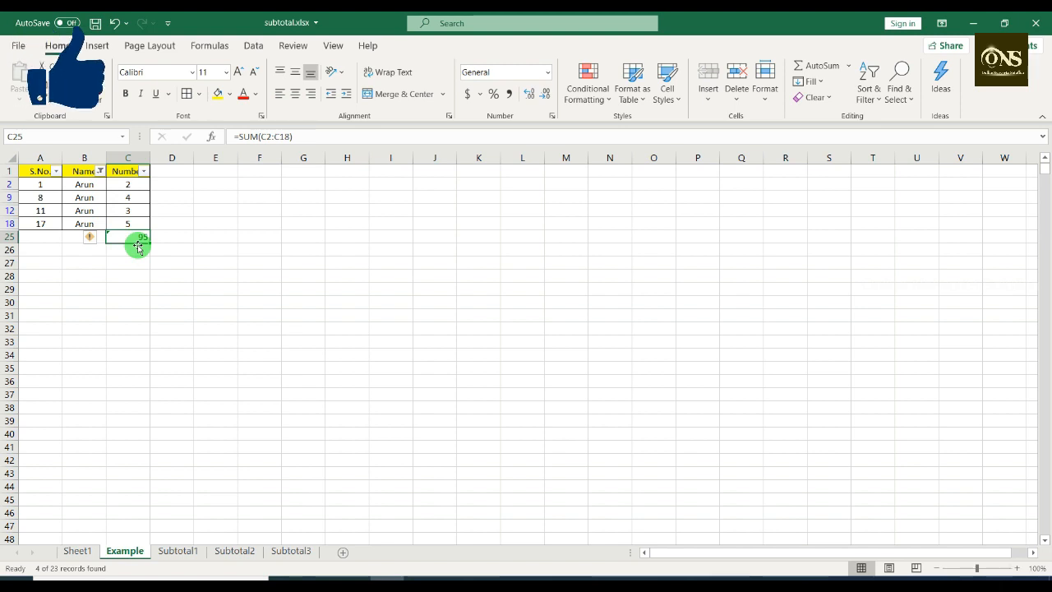
On the Subtotal1 sheet, replace the total in cell C23 with the formula =SUBTOTAL(9,C2:C22).
key("ctrl+Page_Down")
left_click(134, 461)
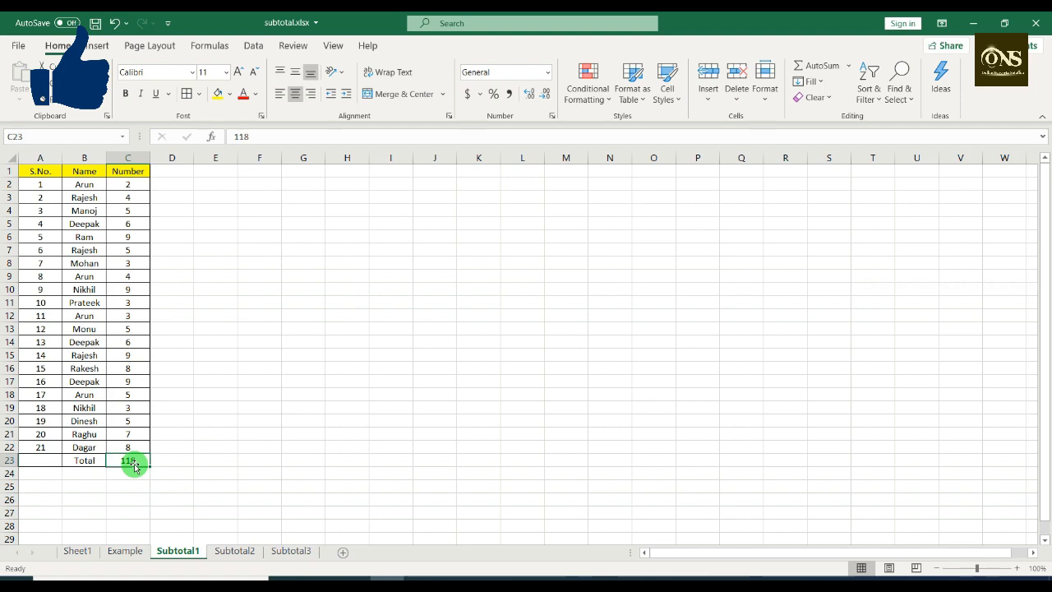
type("=")
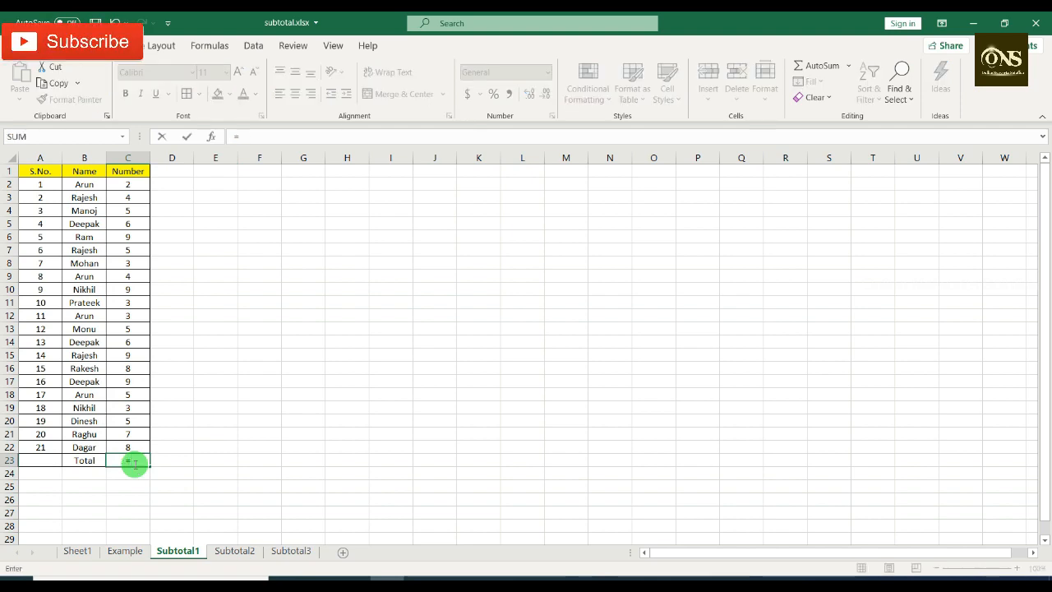
type("sub")
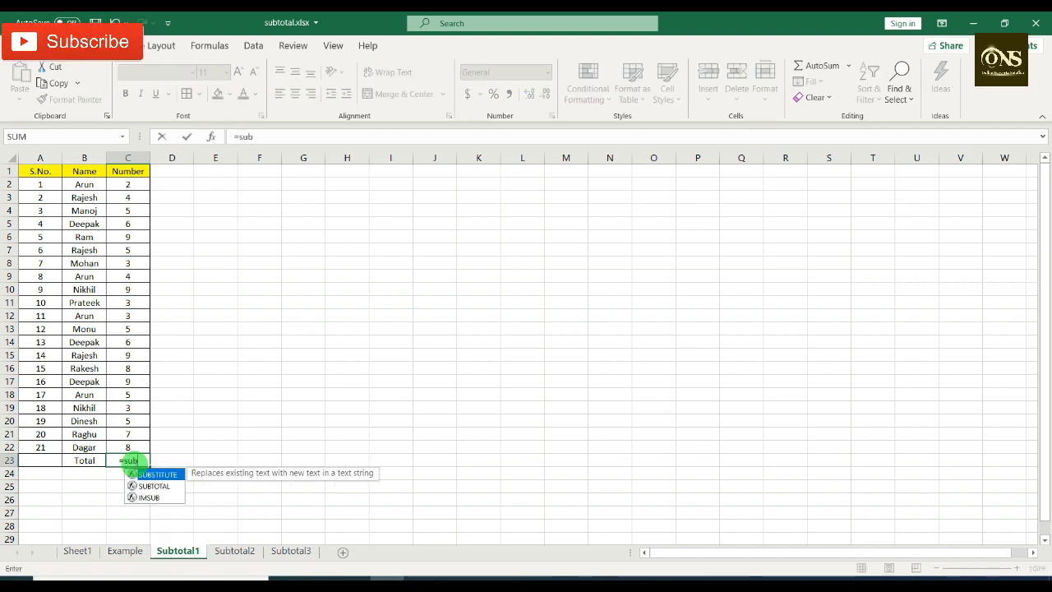
type("t")
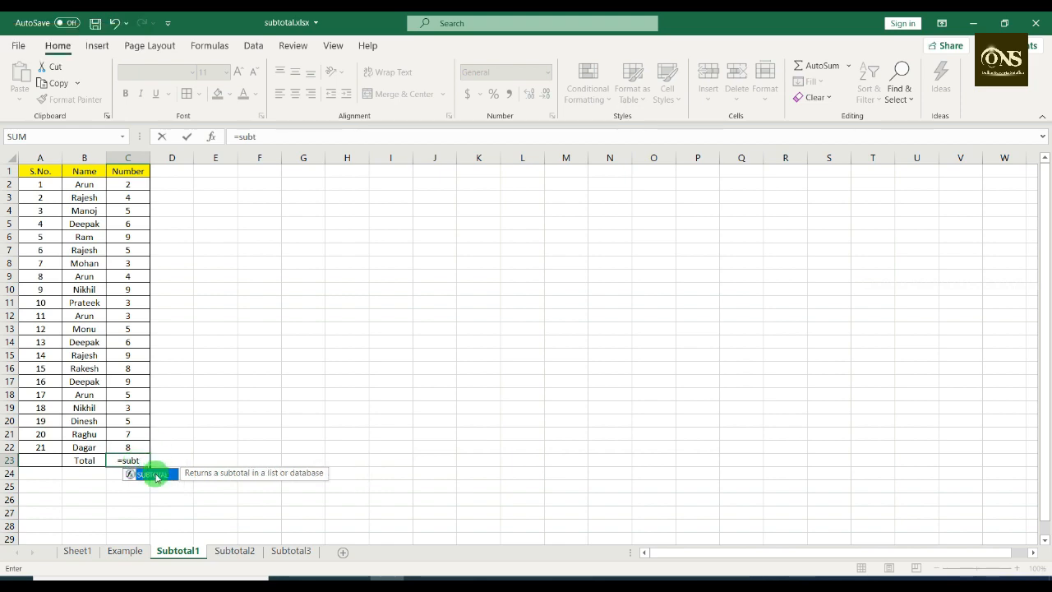
double_click(156, 475)
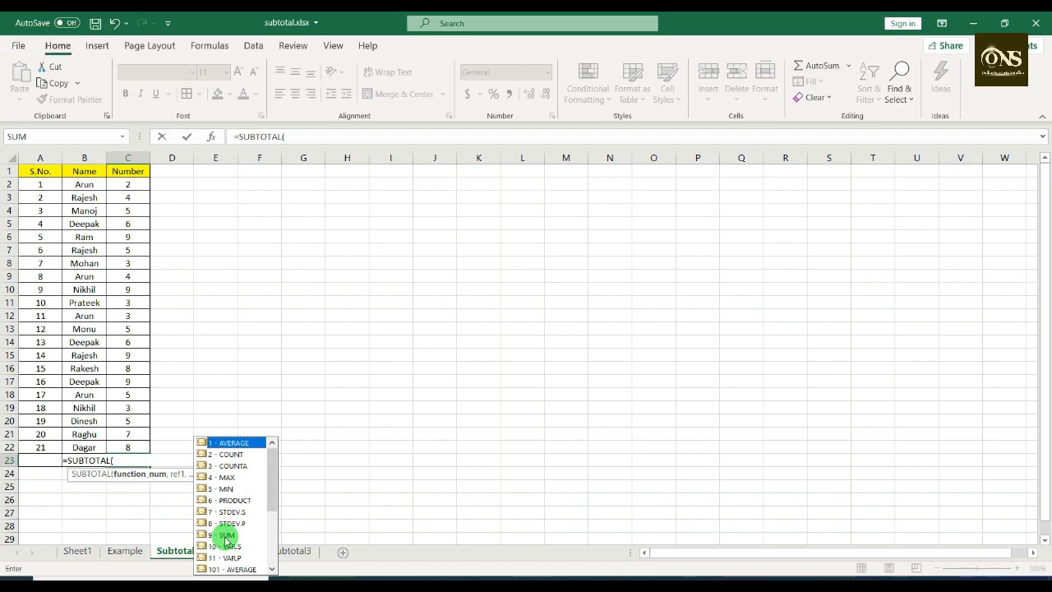
type("9,")
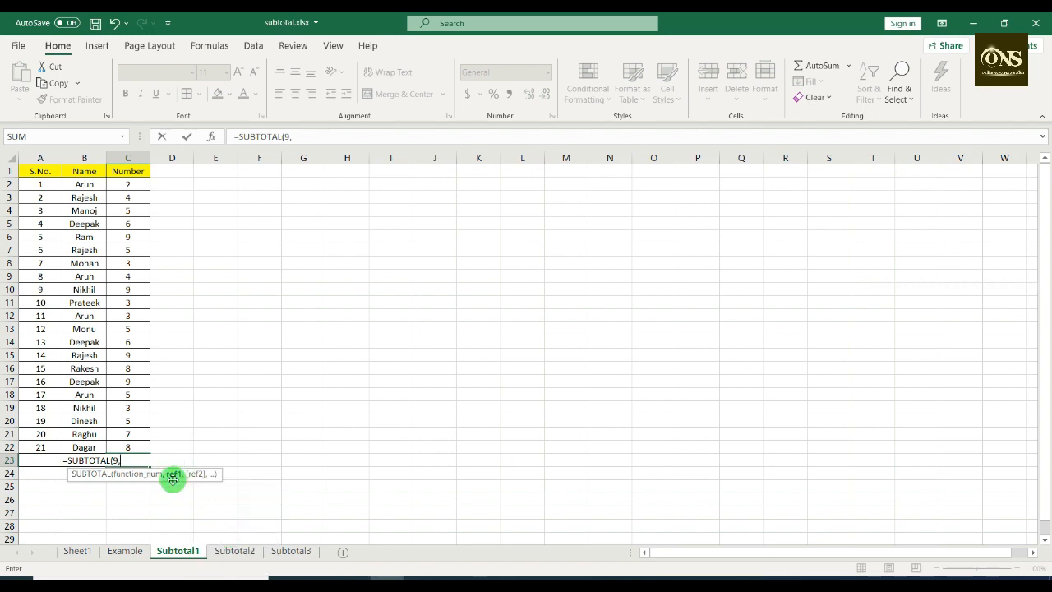
left_click(132, 183)
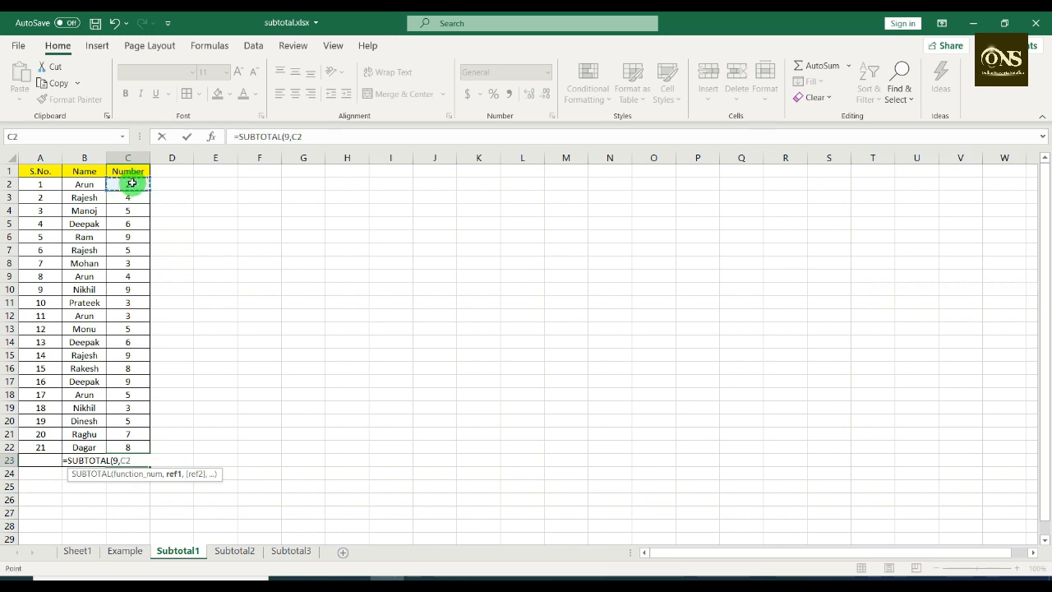
left_click_drag(131, 183, 133, 445)
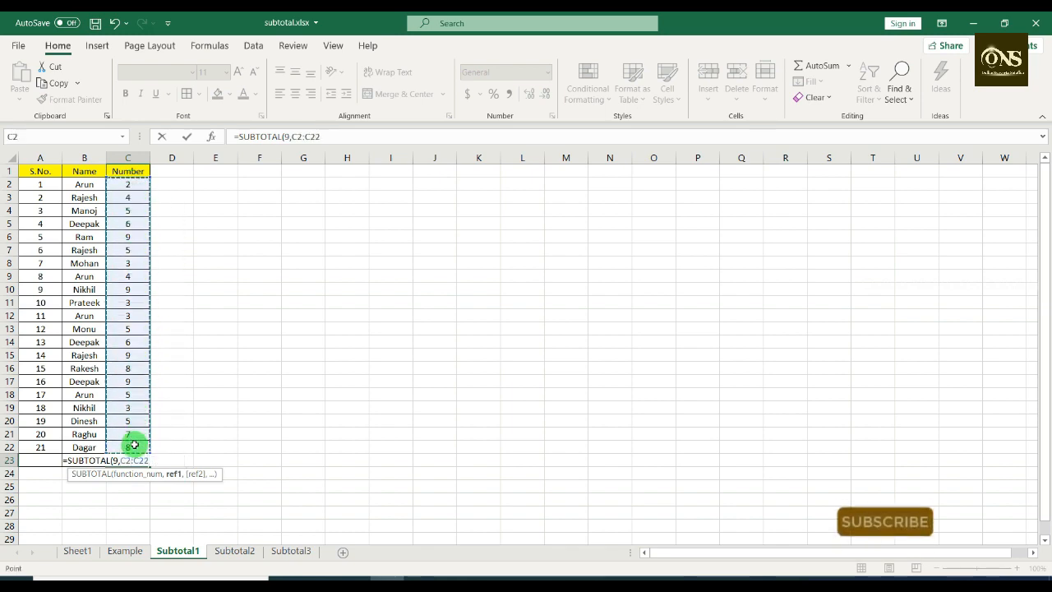
type(")")
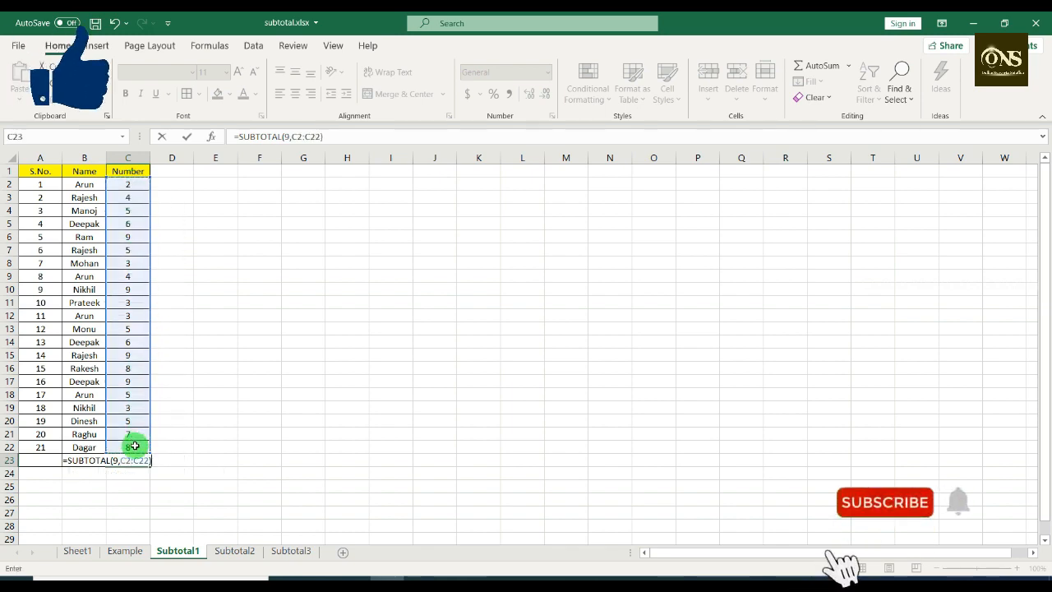
key("Return")
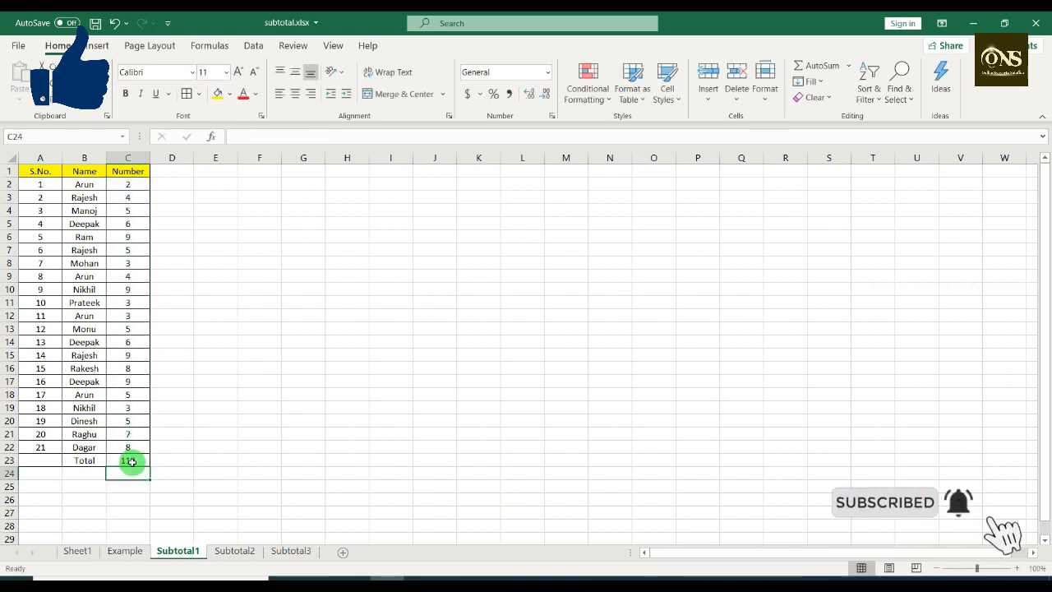
left_click(132, 462)
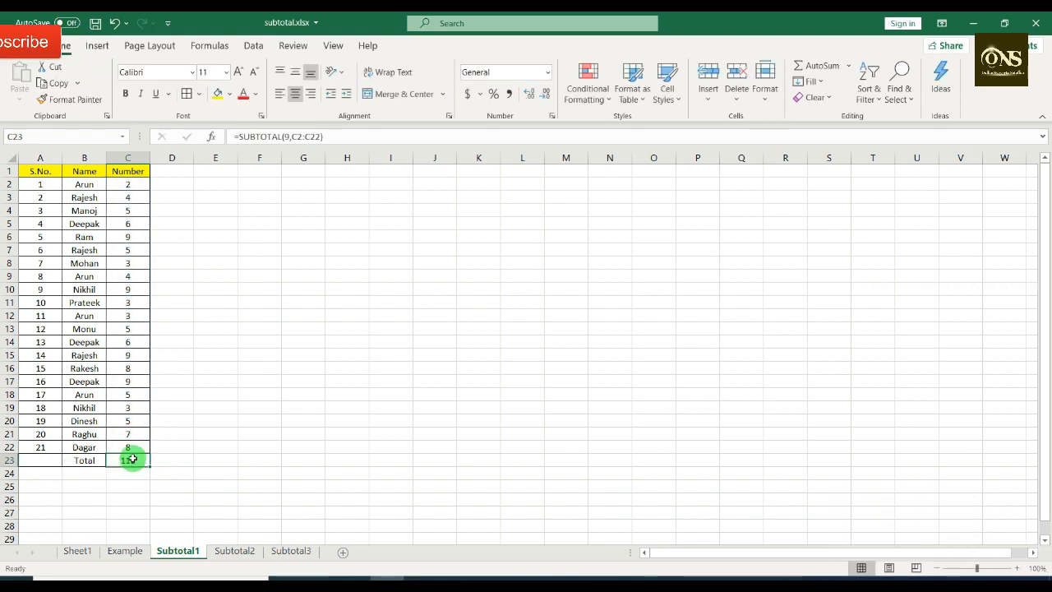
Add filters to the header row, show only the first listed person's rows, and select their Number values to check the sum.
left_click(87, 173)
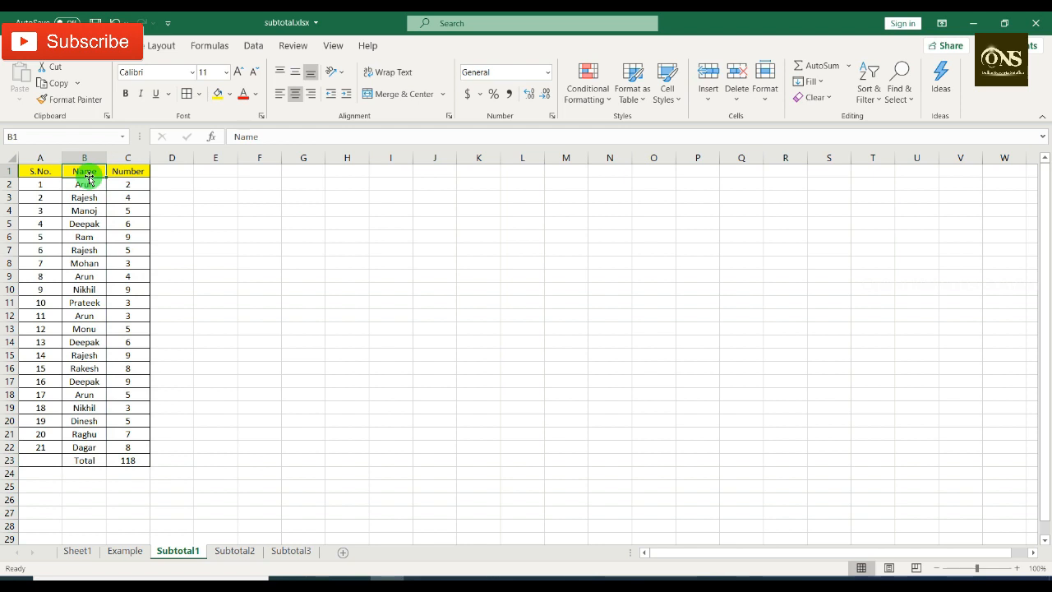
key("ctrl+shift+l")
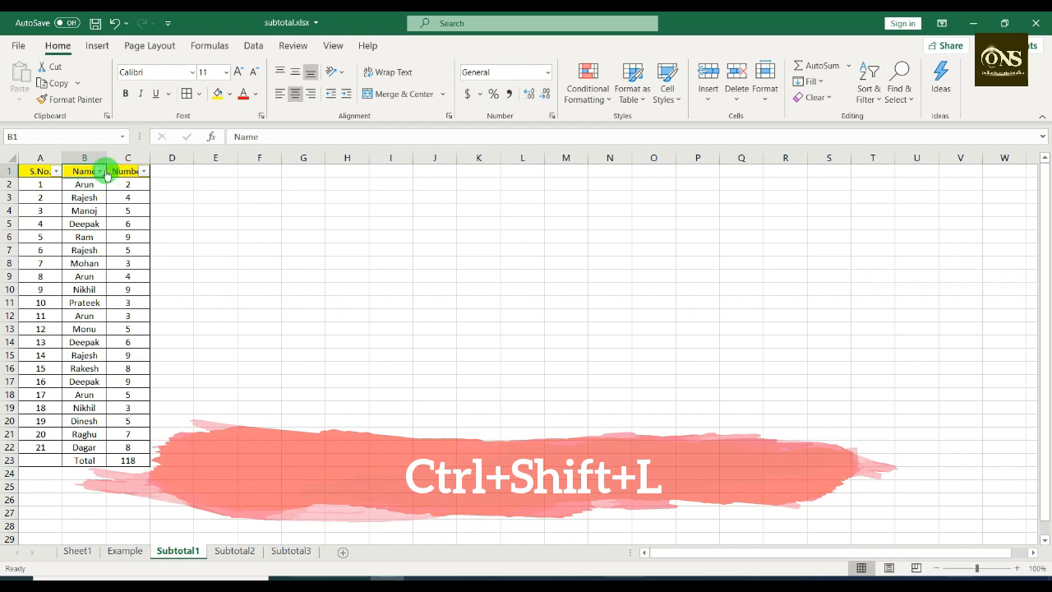
left_click(102, 172)
left_click(72, 313)
left_click(50, 327)
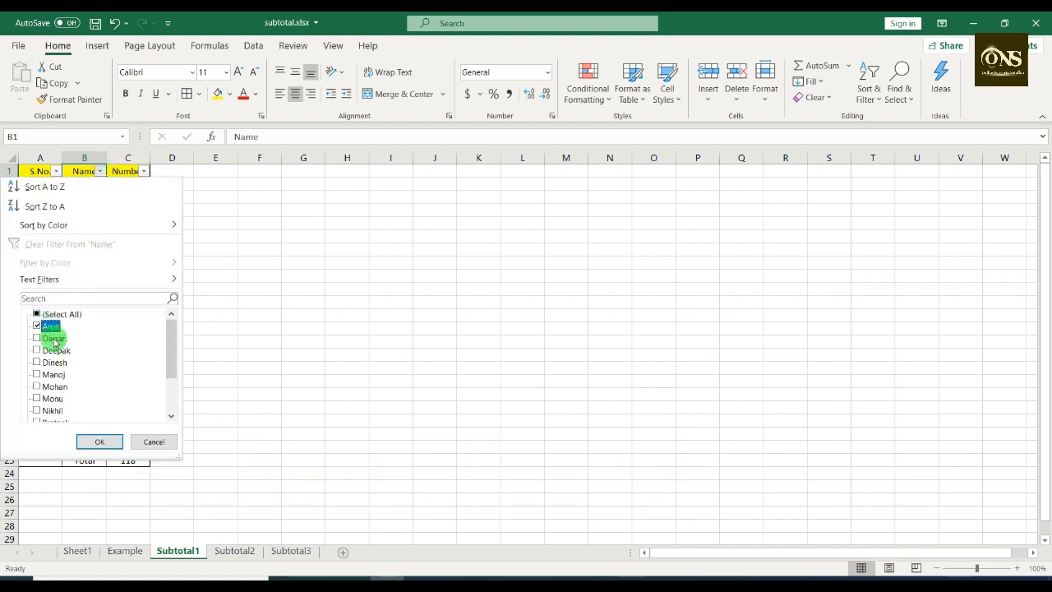
left_click(99, 441)
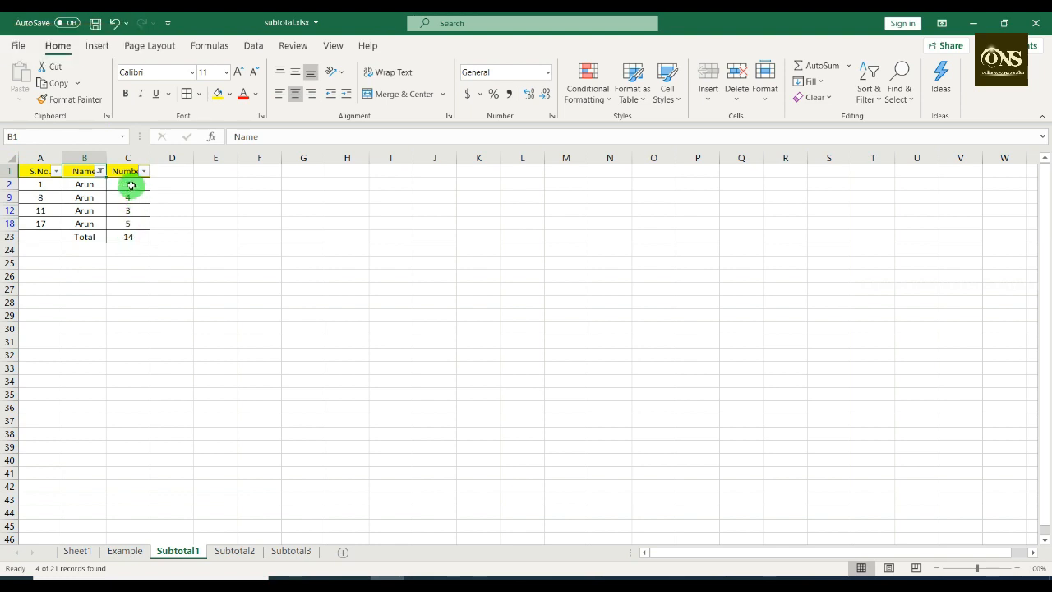
left_click_drag(129, 185, 129, 224)
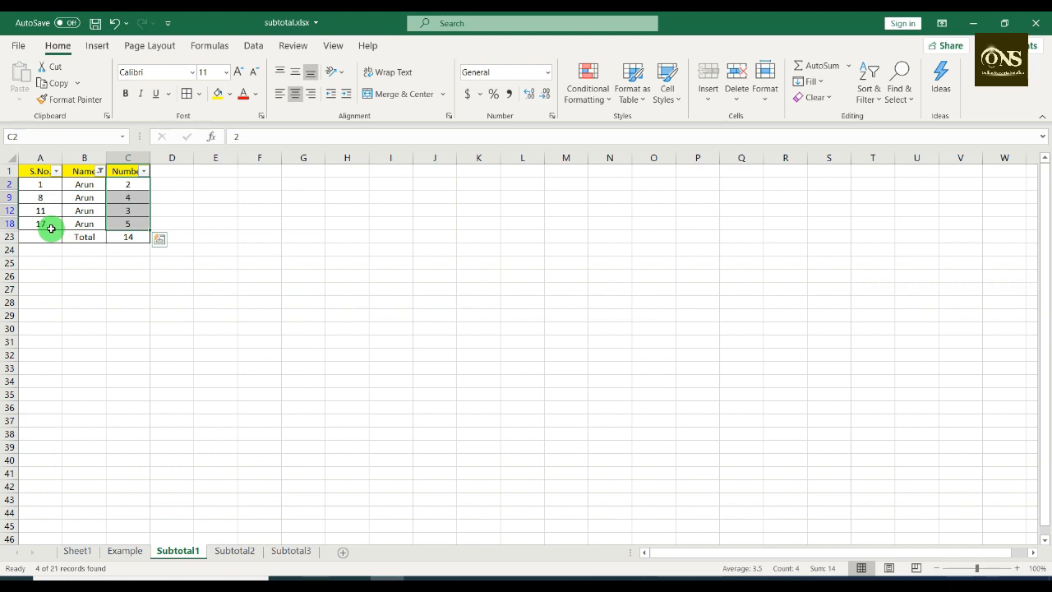
Add the fourth listed person to the Name filter and select the visible Number values to compare their sum with the total.
left_click(100, 171)
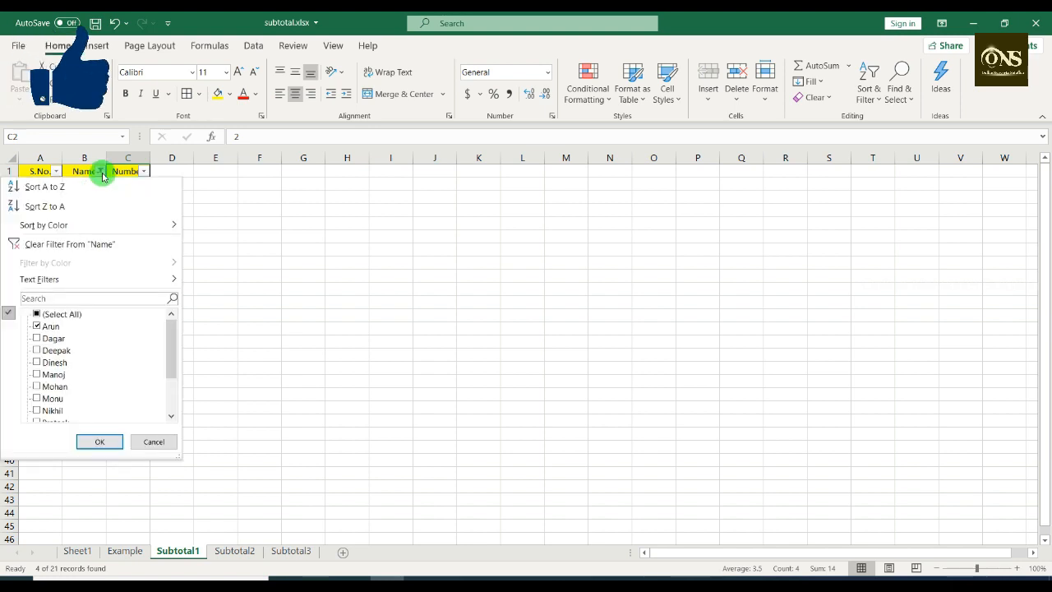
left_click(37, 362)
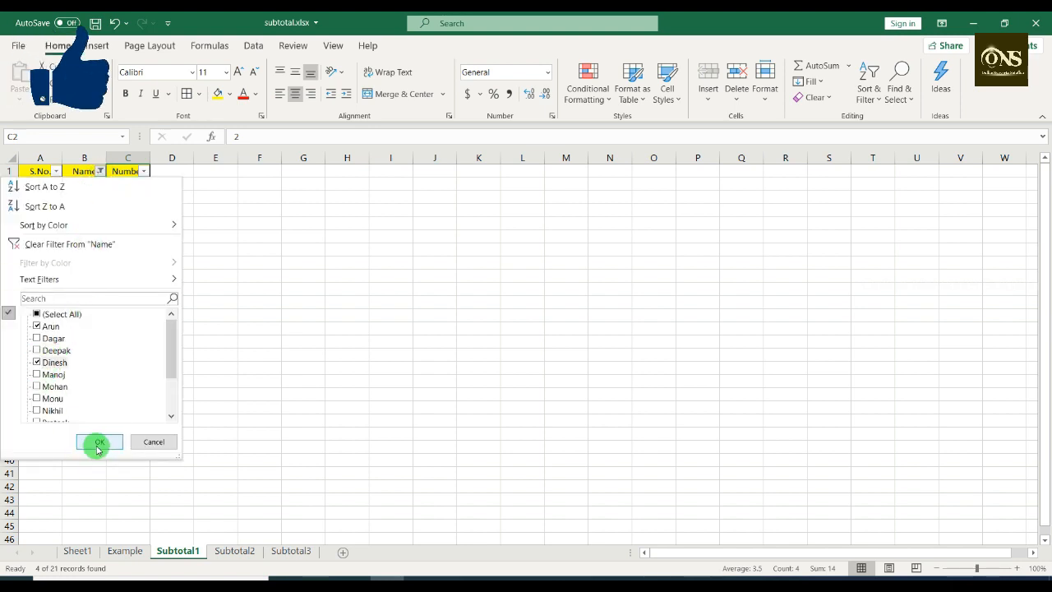
left_click(99, 443)
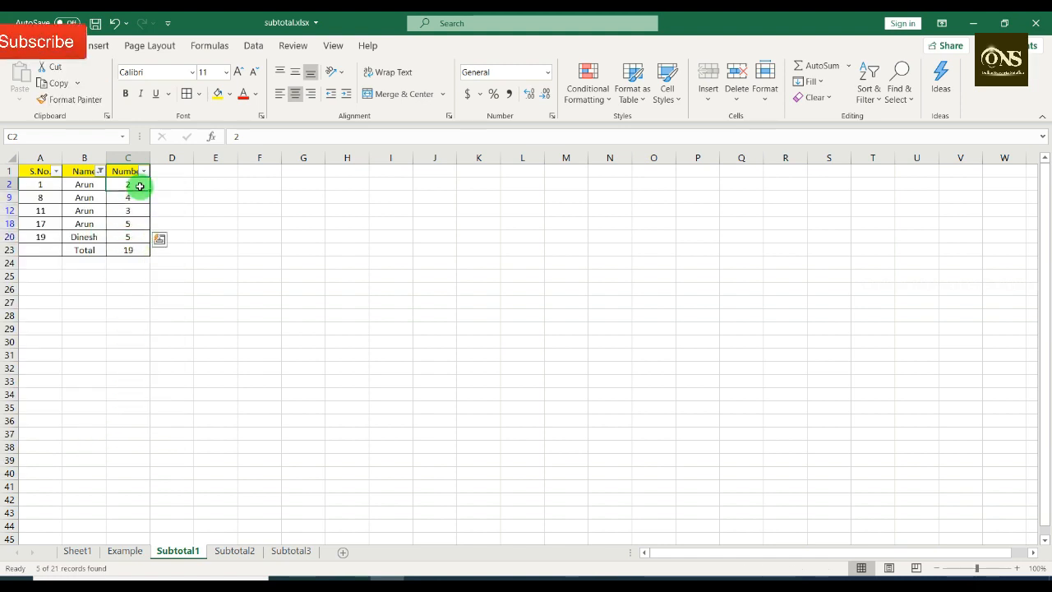
left_click_drag(140, 186, 136, 239)
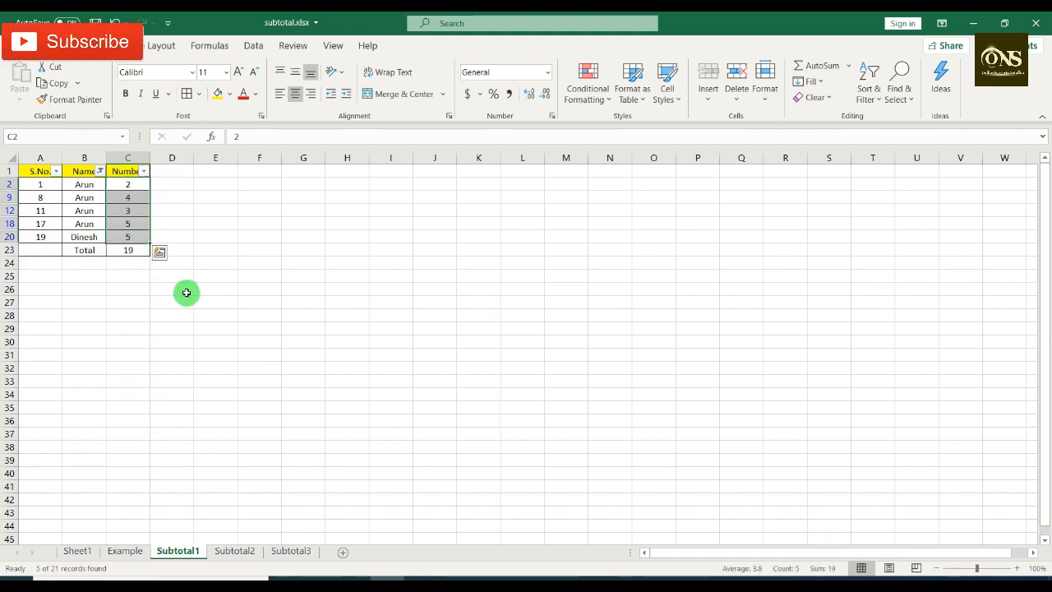
Extend the Name filter to also include the sixth listed person.
left_click(99, 171)
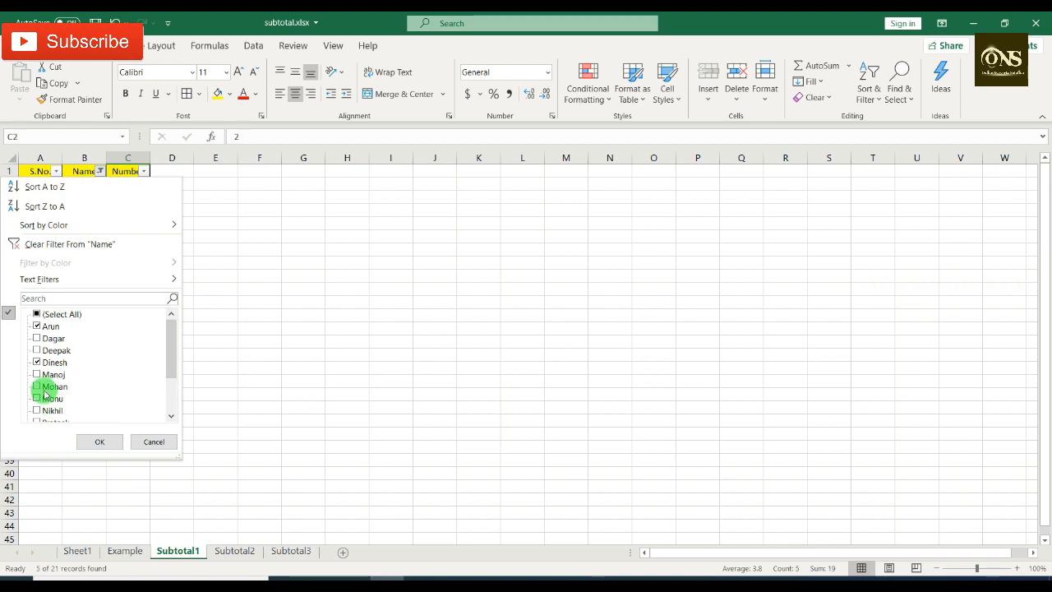
left_click(44, 387)
left_click(94, 441)
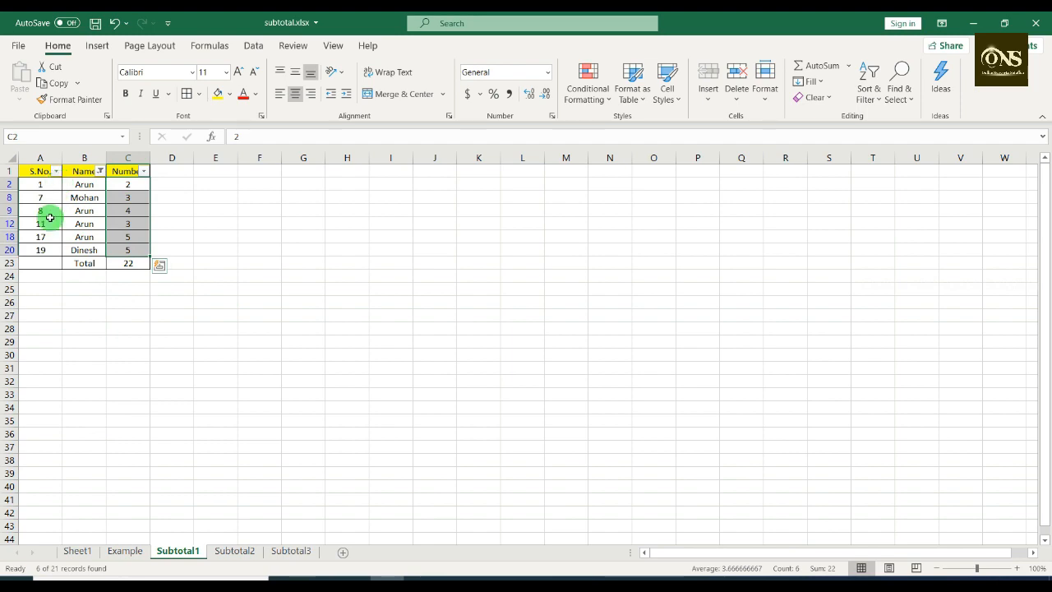
Set the Name filter back to all names so every row is shown.
left_click(99, 171)
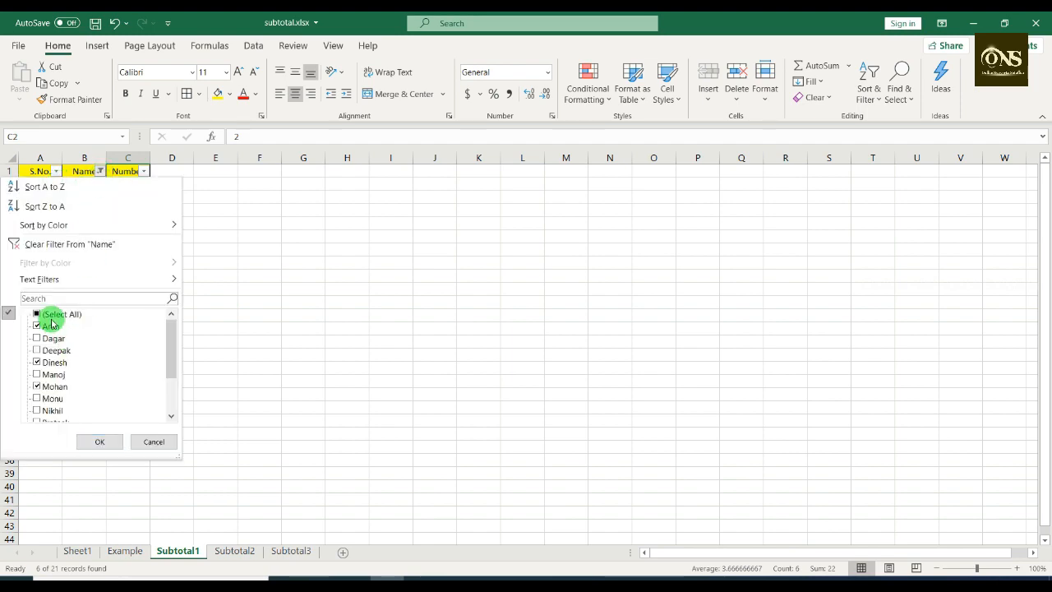
left_click(36, 314)
left_click(99, 441)
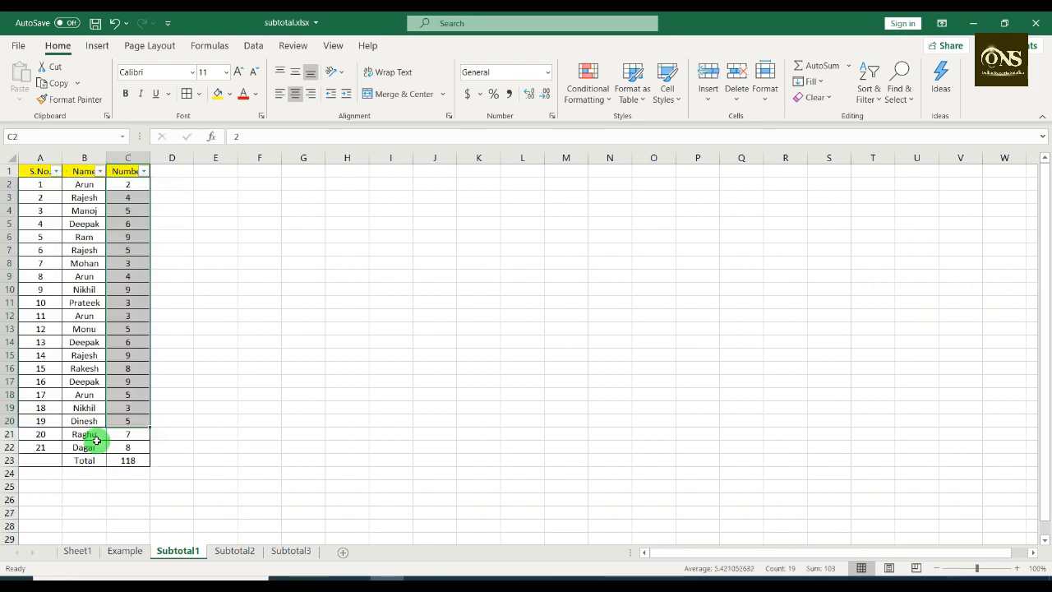
Start a SUBTOTAL formula in A2, with the serial numbers A2:A22 selected, using function number 3 and the range B2:B2.
left_click(41, 184)
left_click_drag(45, 184, 44, 447)
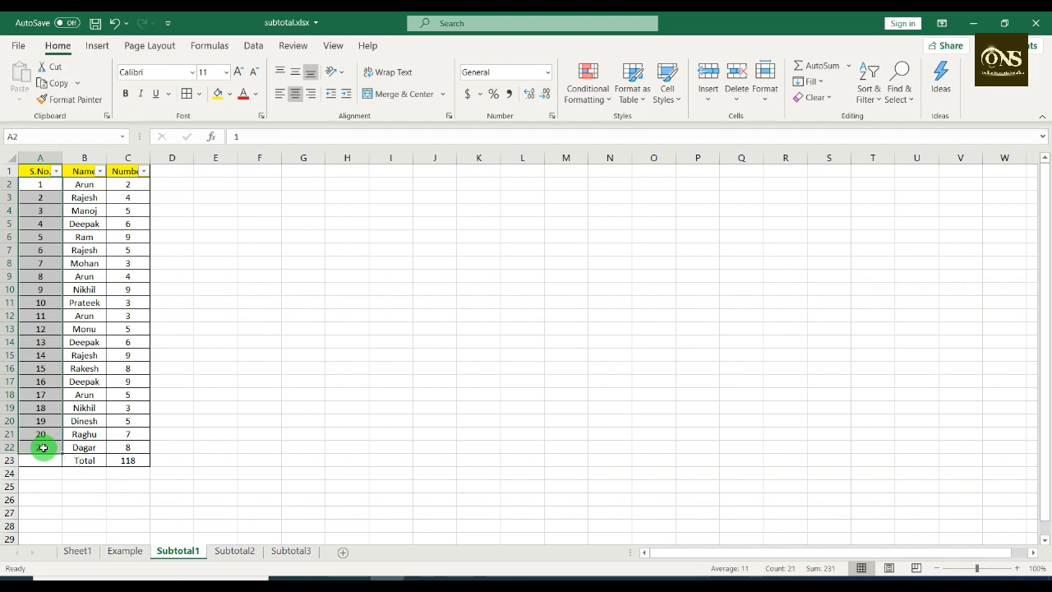
type("=")
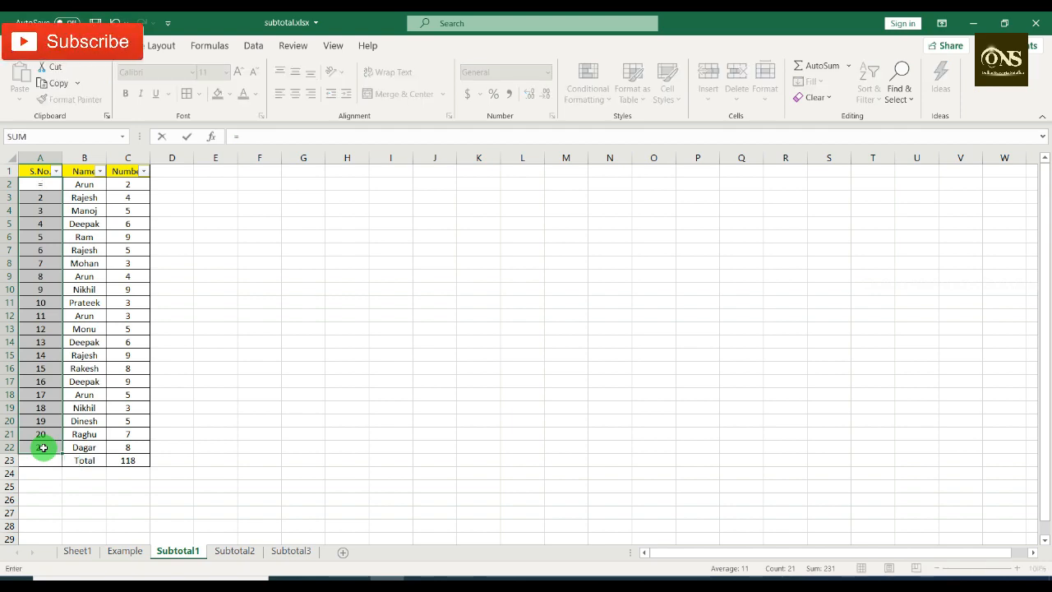
type("subtot")
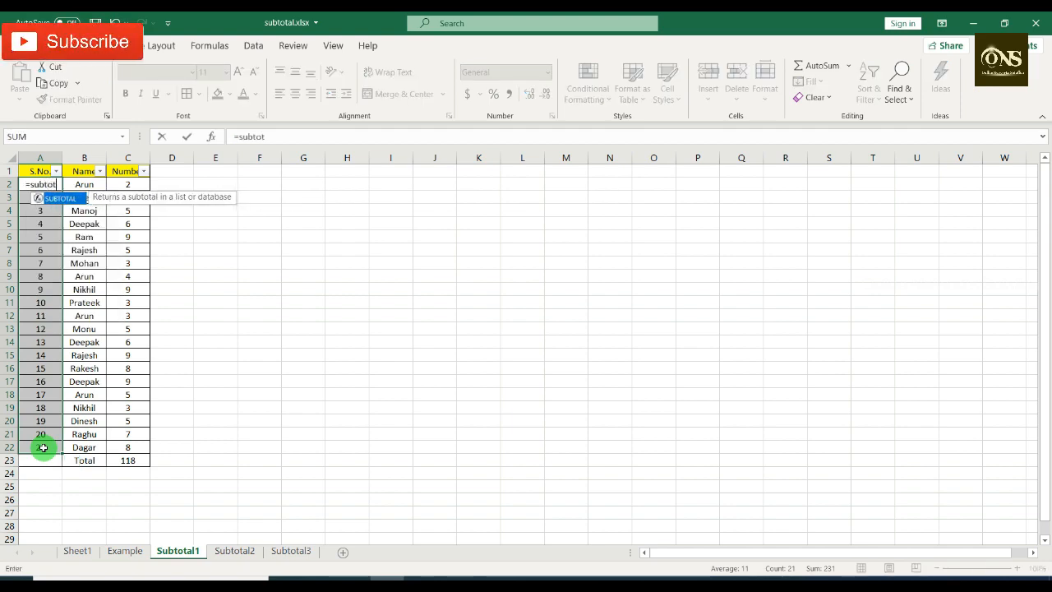
type("a")
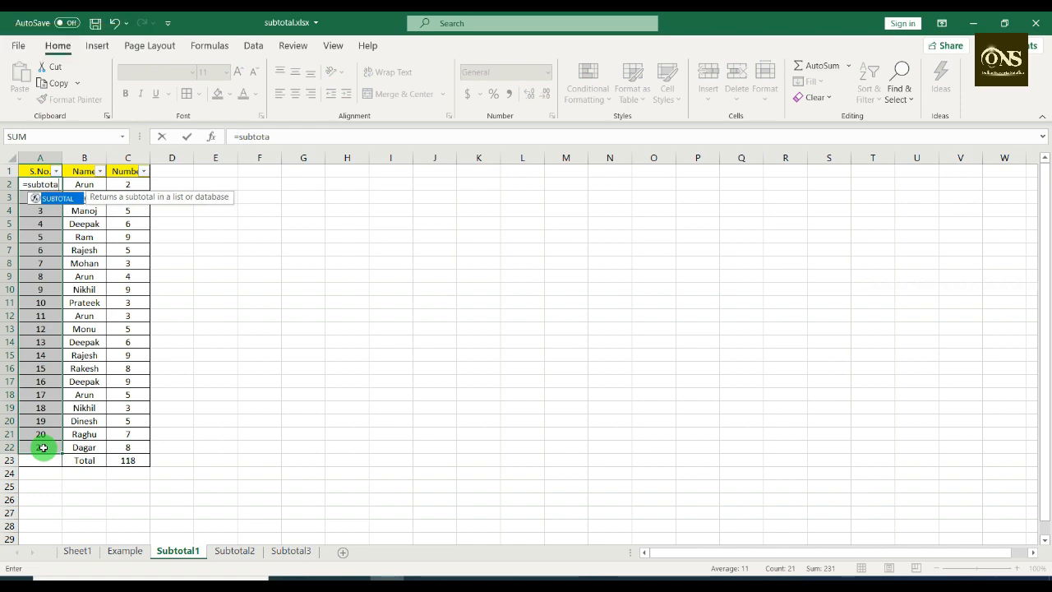
type("l(")
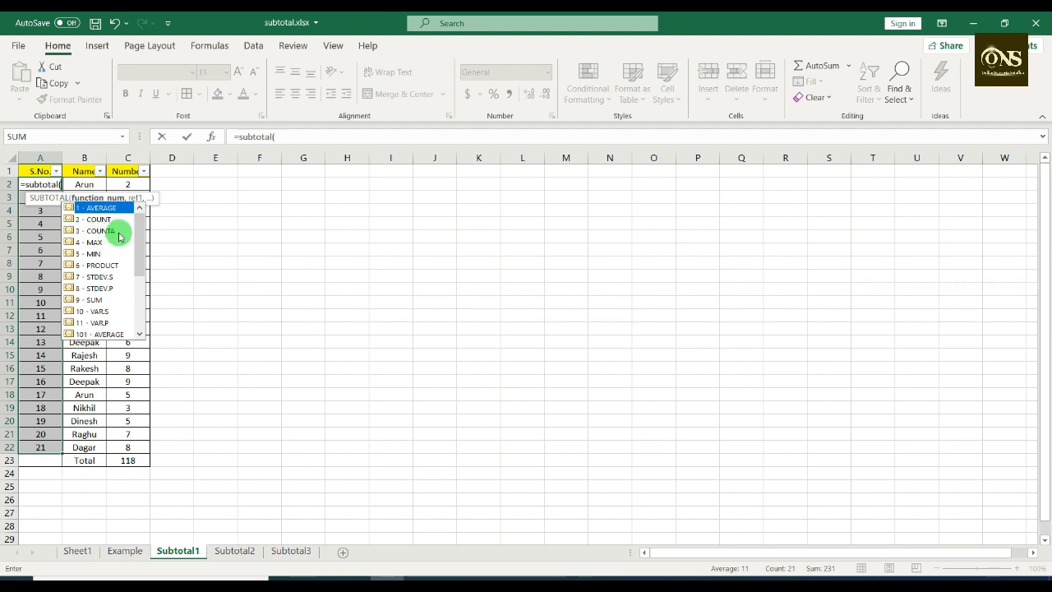
type("3")
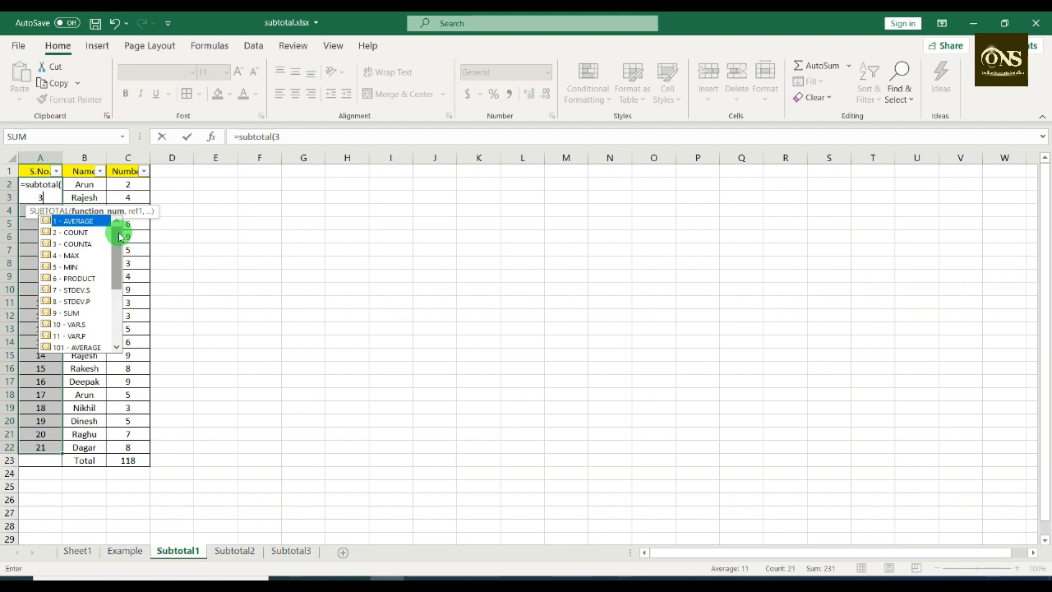
type(",")
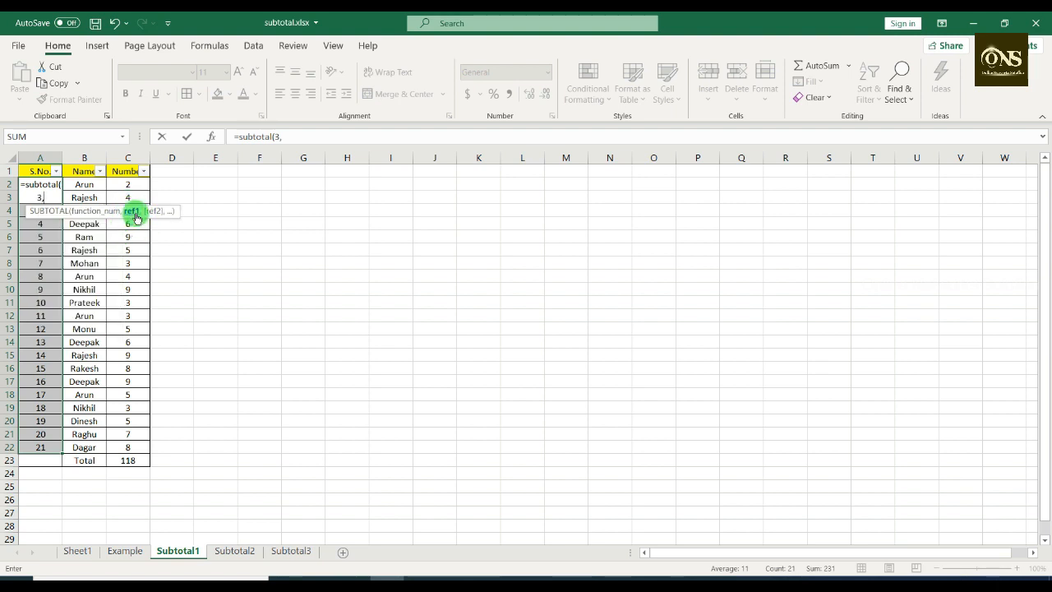
left_click(84, 185)
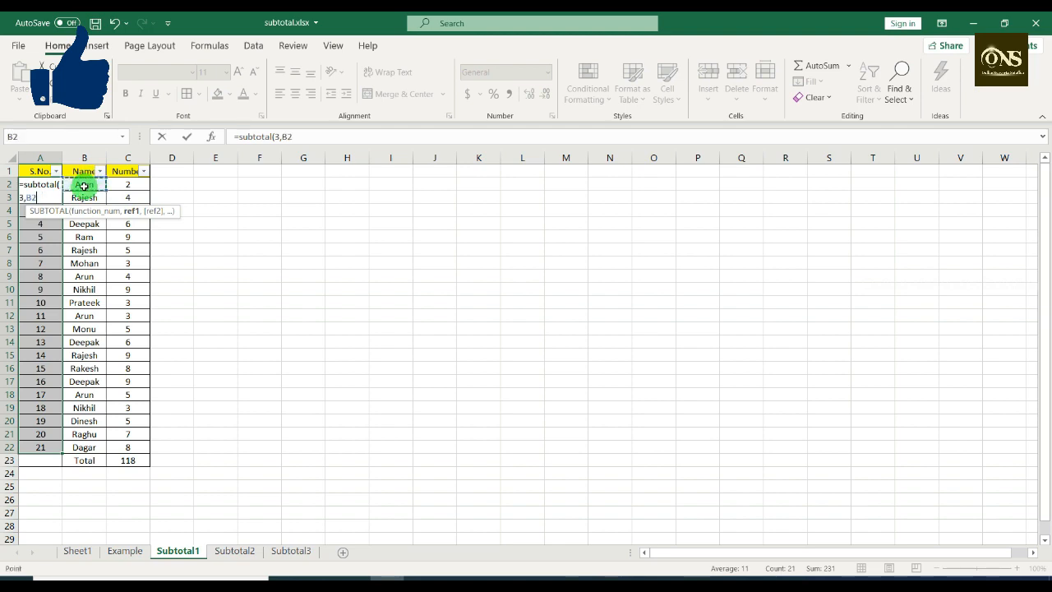
key("F8")
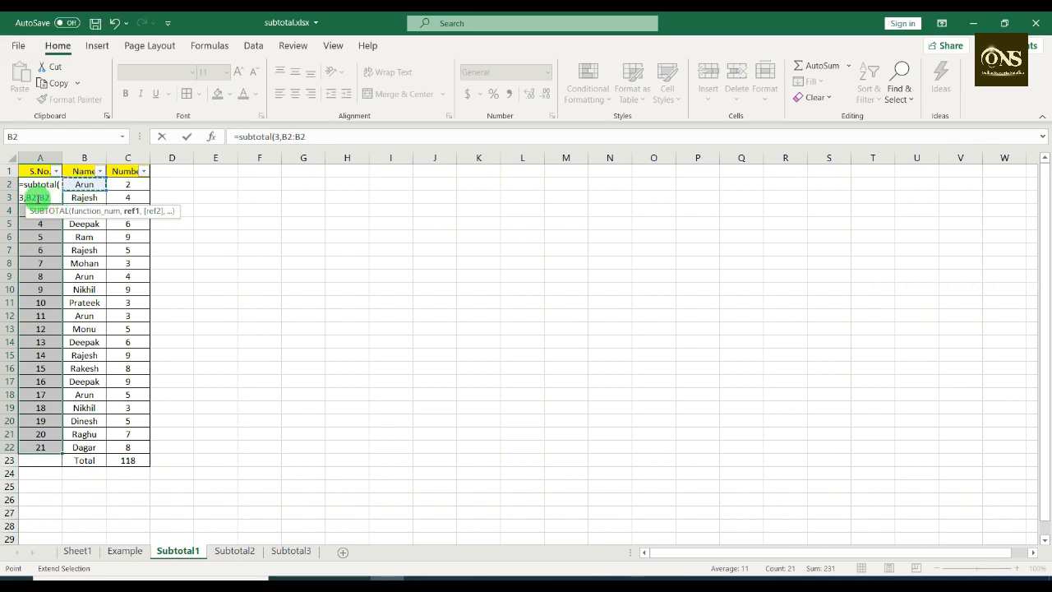
Make the range's first reference absolute ($B$2:B2) and enter the serial number formula.
left_click(289, 137)
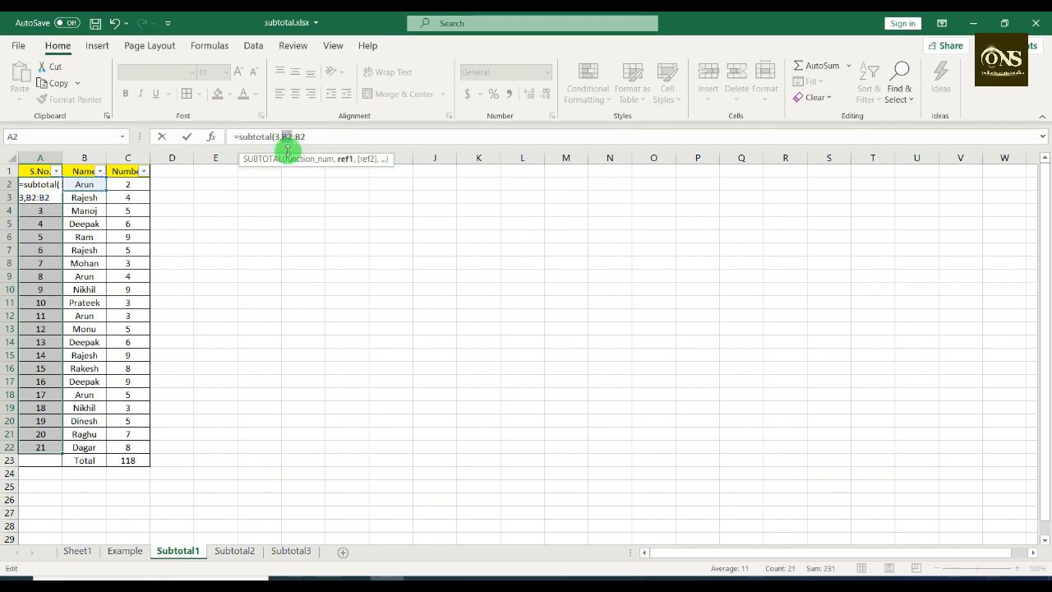
key("F4")
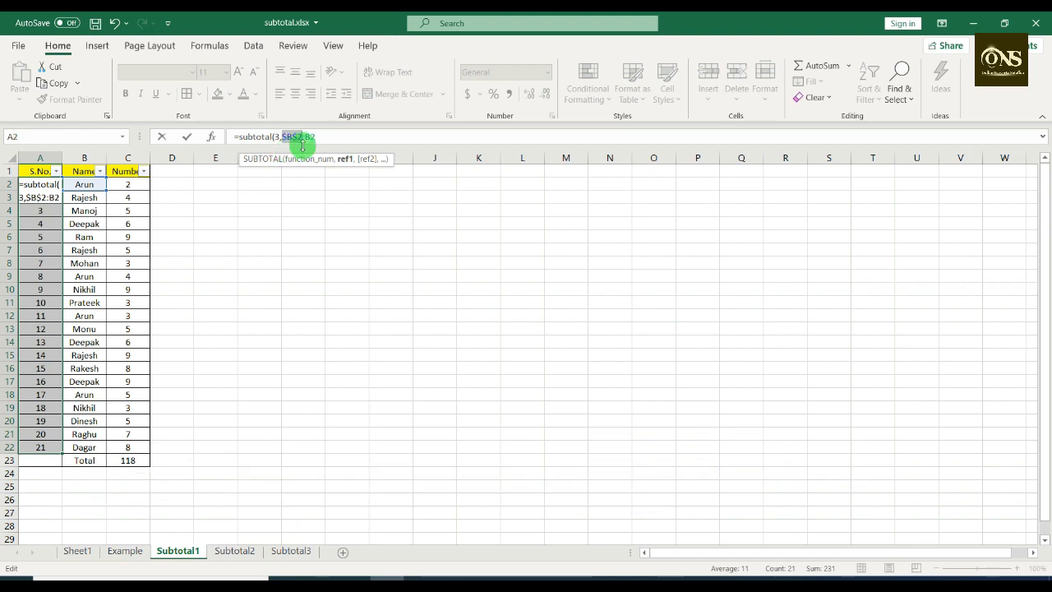
left_click(327, 134)
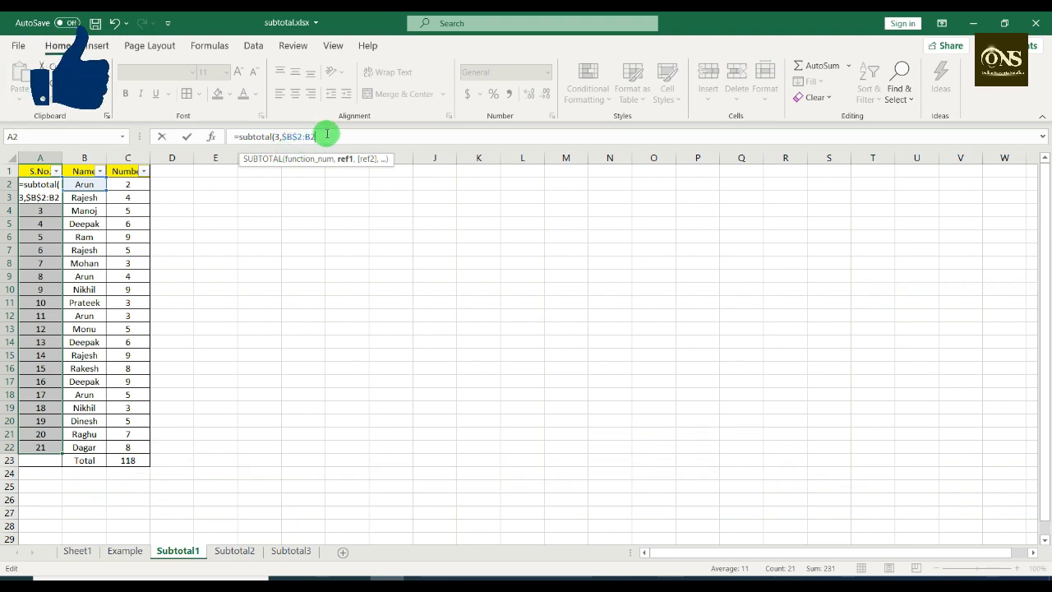
key("Return")
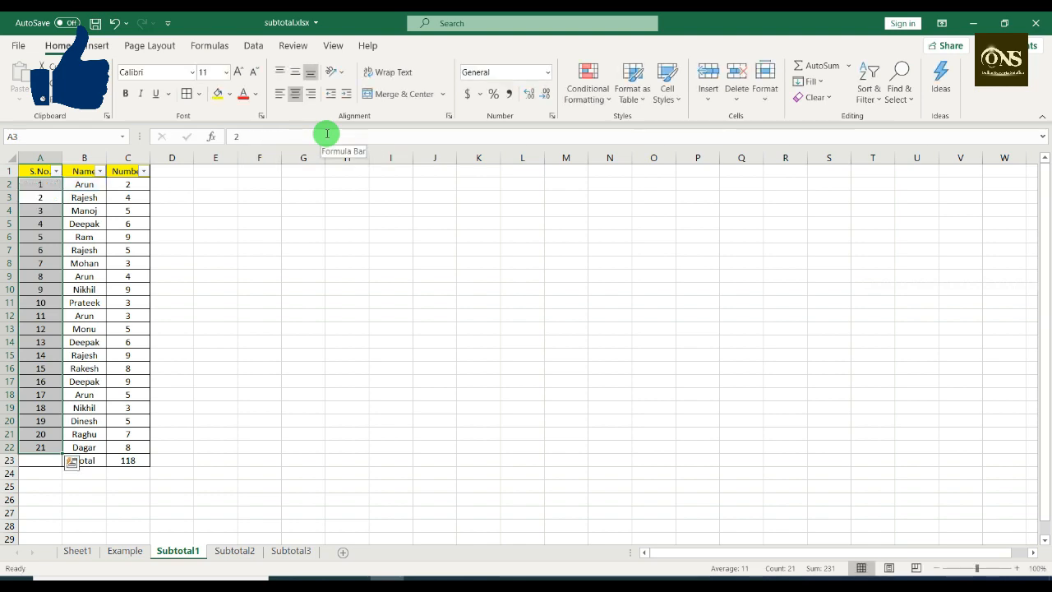
Fill the A2 serial number formula down to A22 and inspect the copied formulas in A19 and A8.
left_click(47, 184)
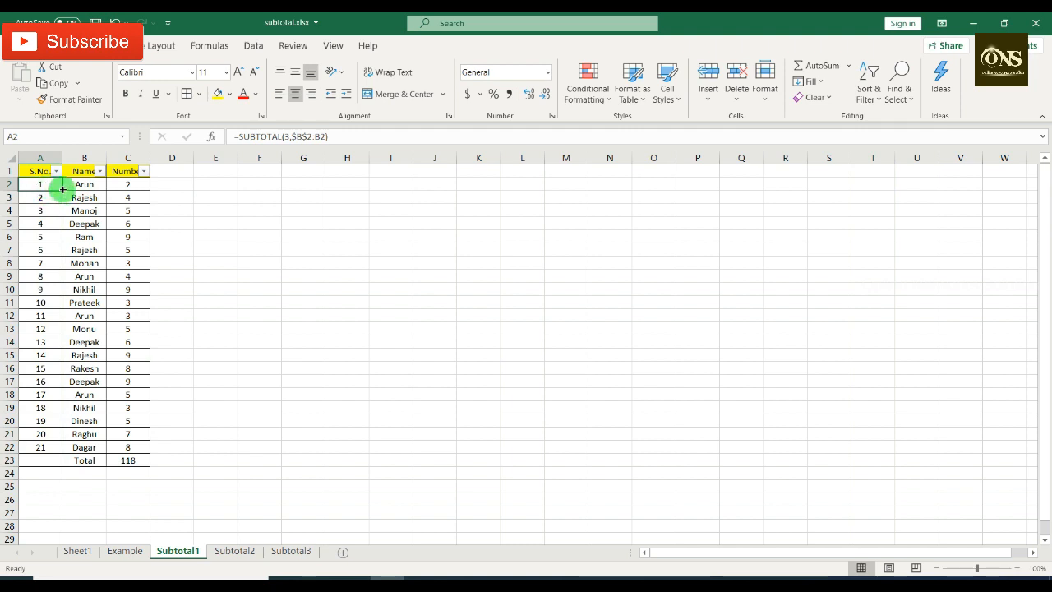
key("ctrl+shift+Down")
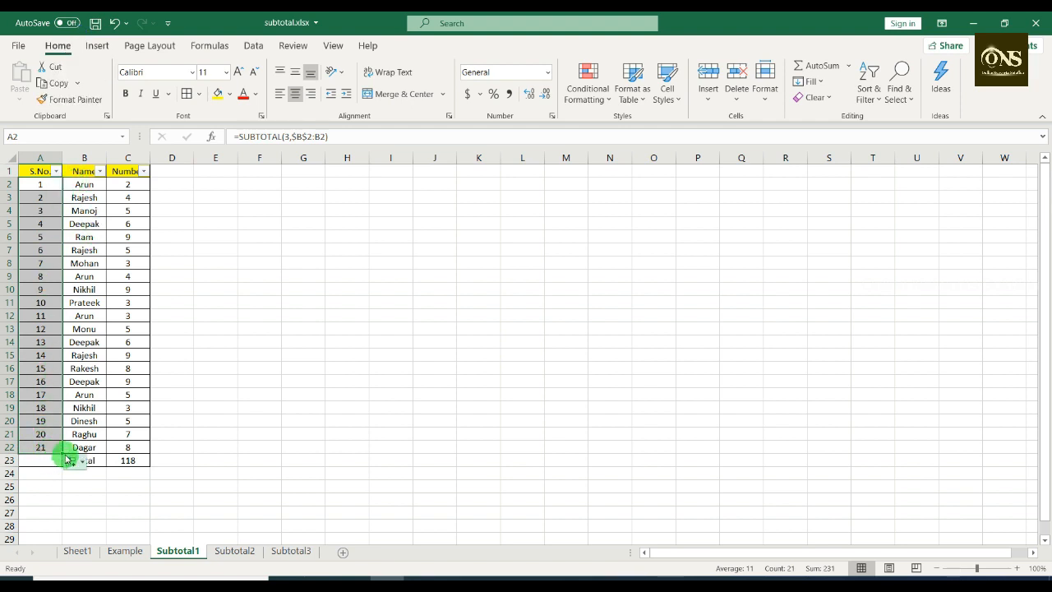
left_click(43, 330)
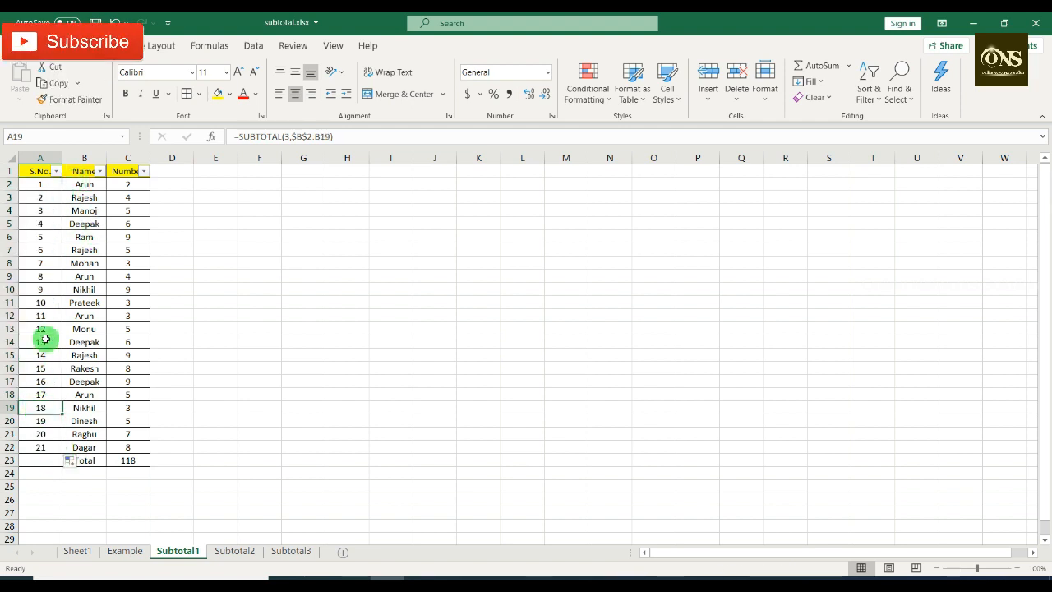
left_click(41, 261)
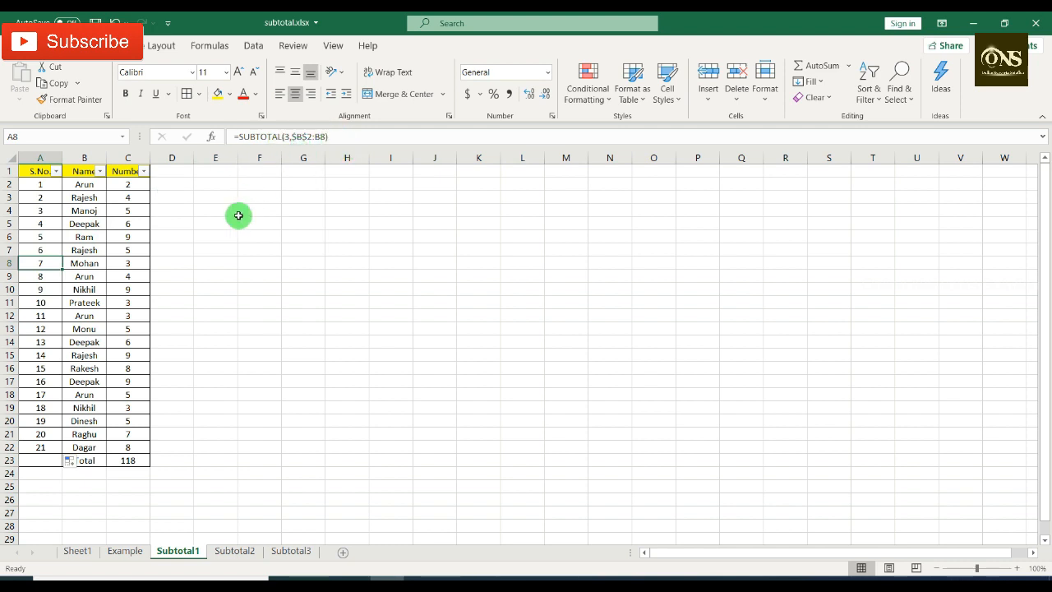
Filter the Name column to show only the first listed person's rows.
left_click(99, 171)
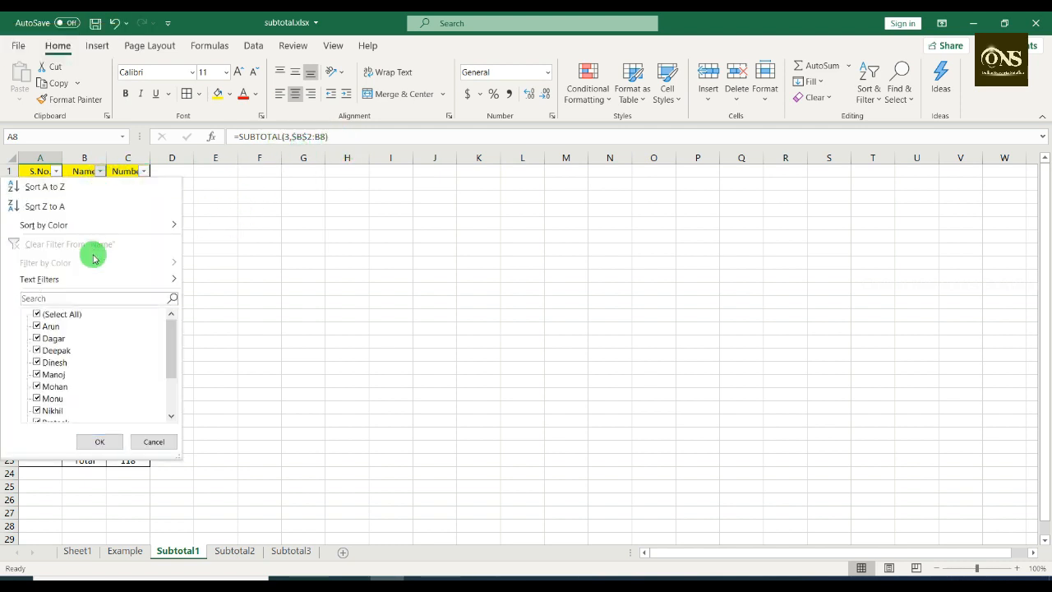
left_click(65, 314)
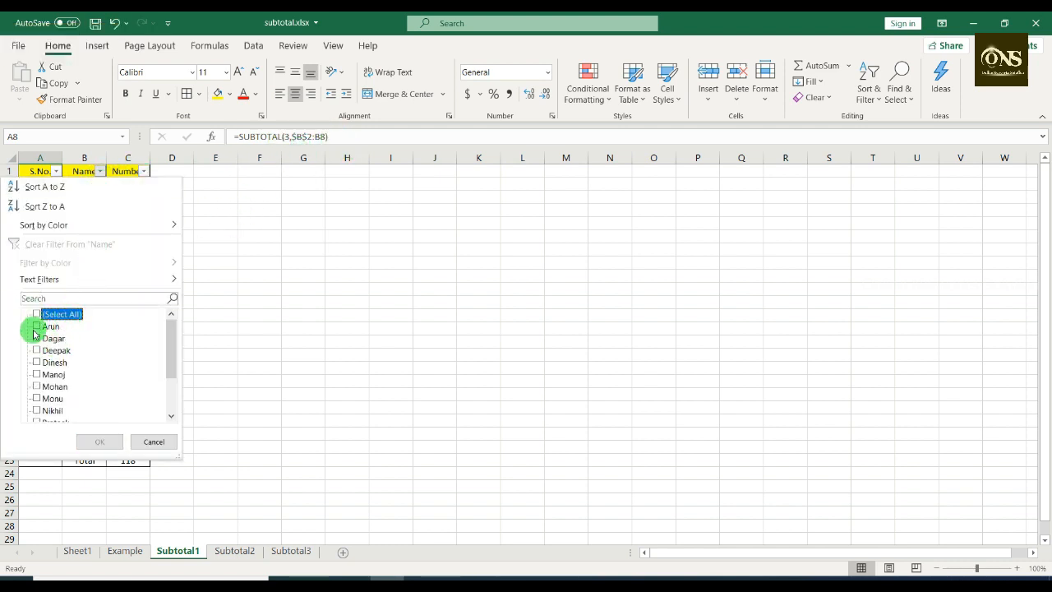
left_click(36, 326)
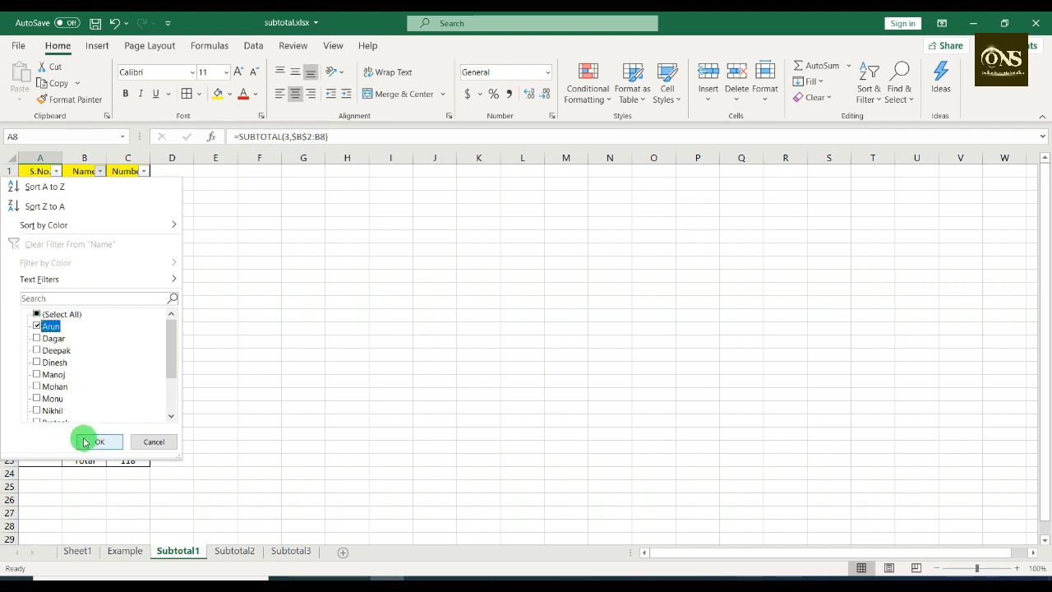
left_click(86, 442)
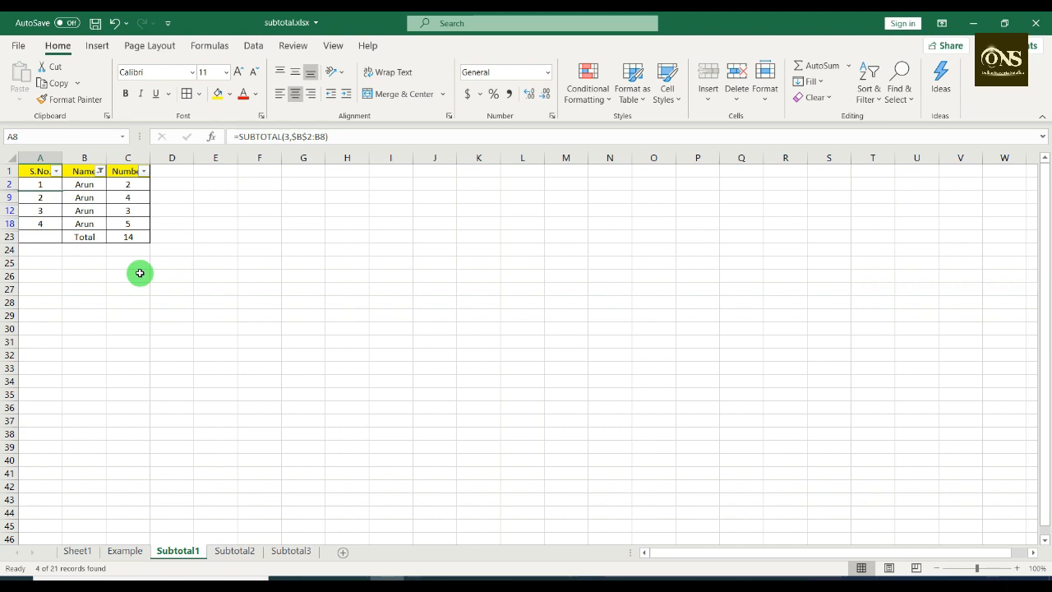
Copy the filtered table including its header and Total row, and paste it as values only at F28.
left_click_drag(27, 171, 133, 237)
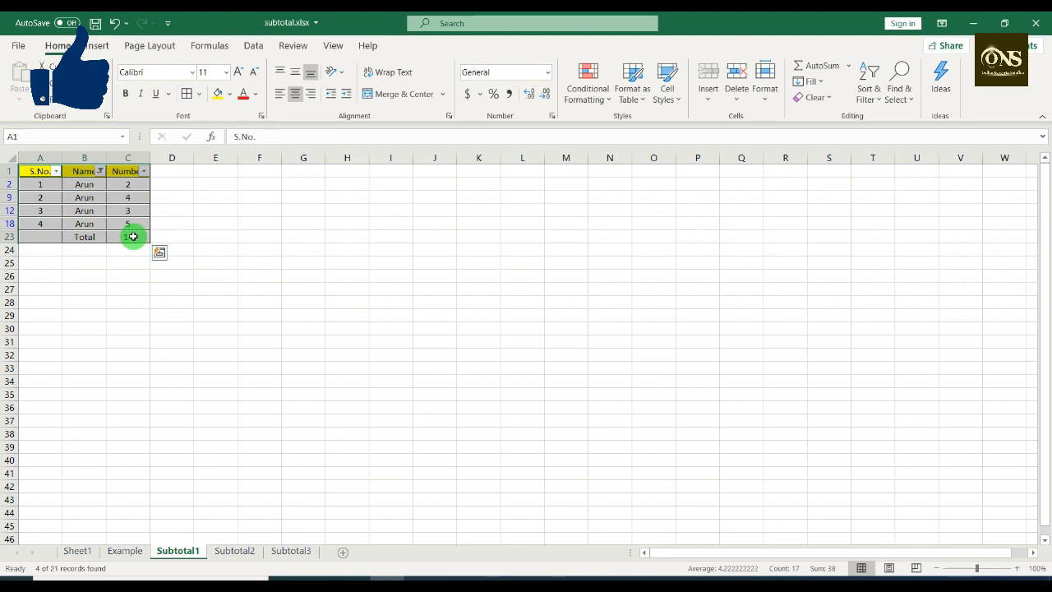
key("ctrl+c")
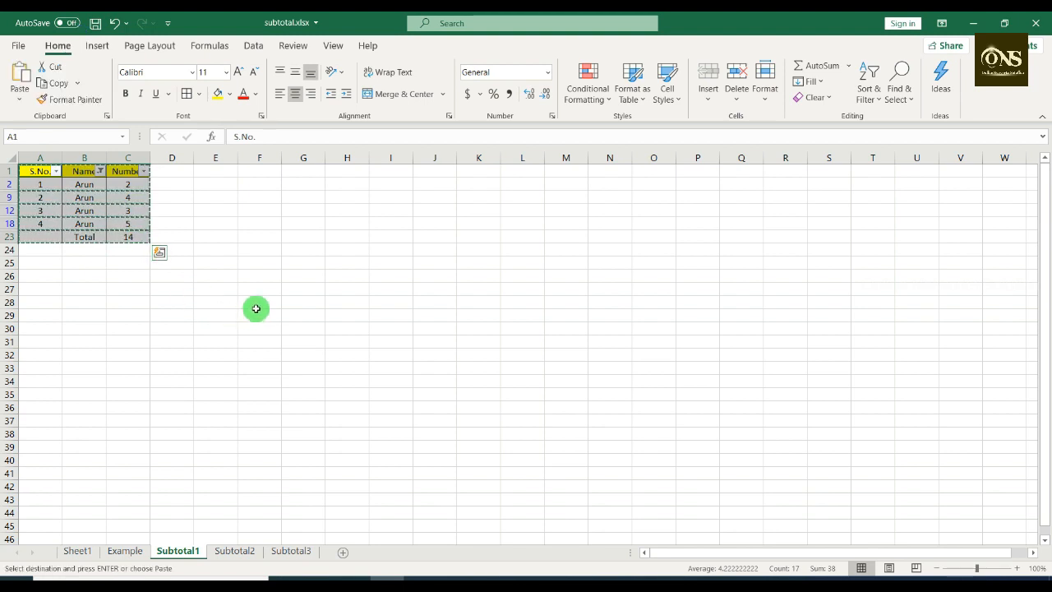
right_click(256, 305)
left_click(311, 254)
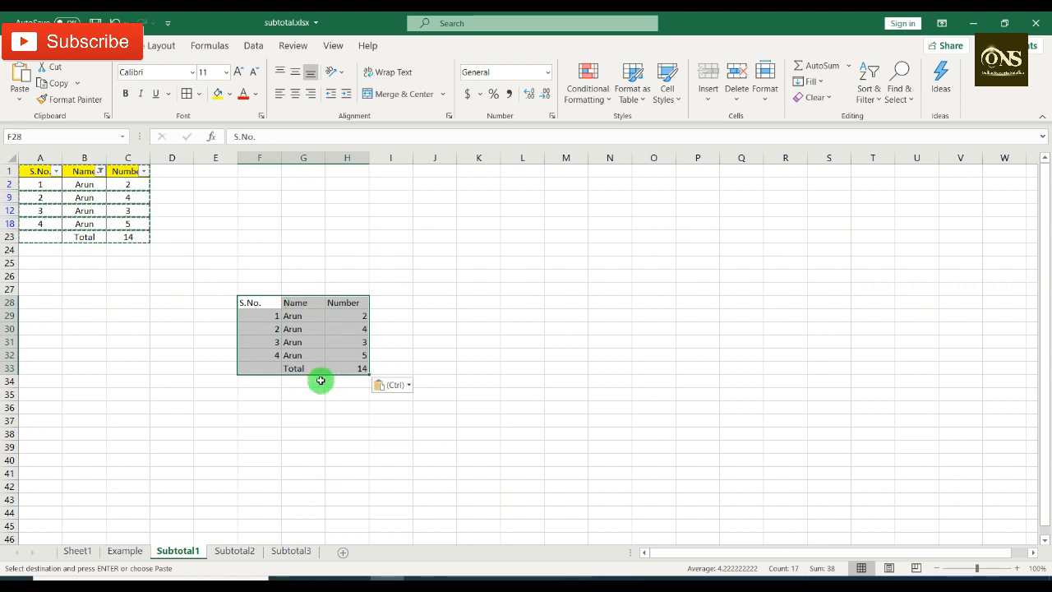
Paste the copied table again at J28 with its formatting.
right_click(429, 304)
left_click(429, 304)
key("ctrl+v")
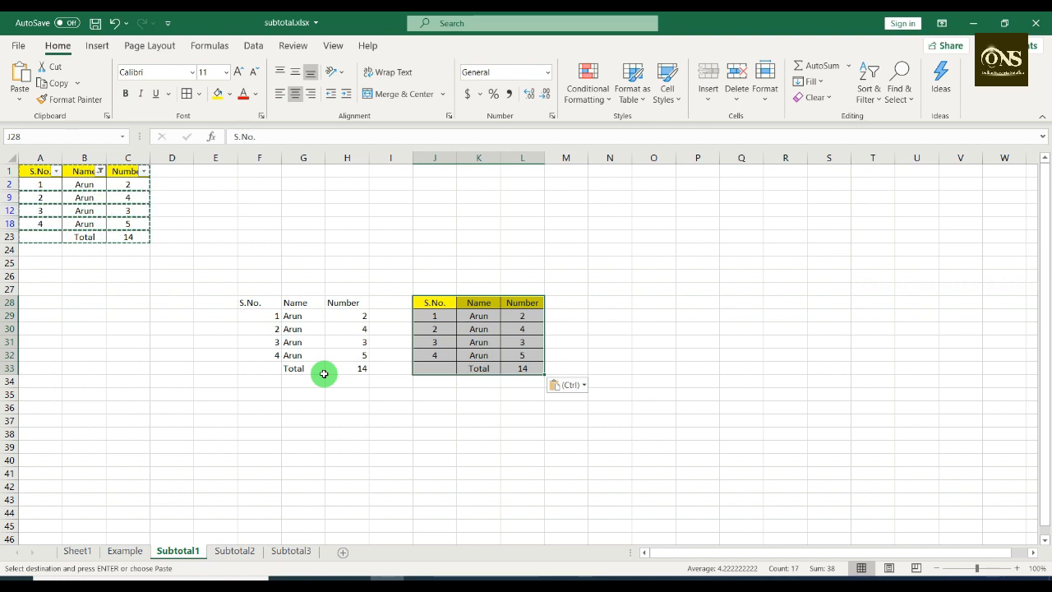
Switch to the Subtotal2 worksheet and select a cell inside its data table.
left_click(235, 551)
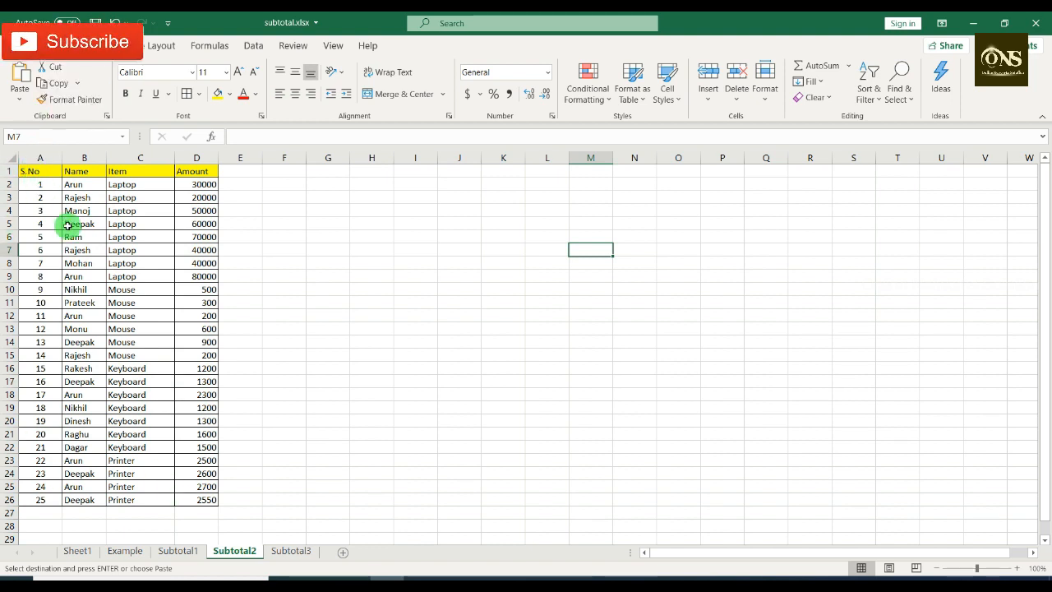
left_click(68, 224)
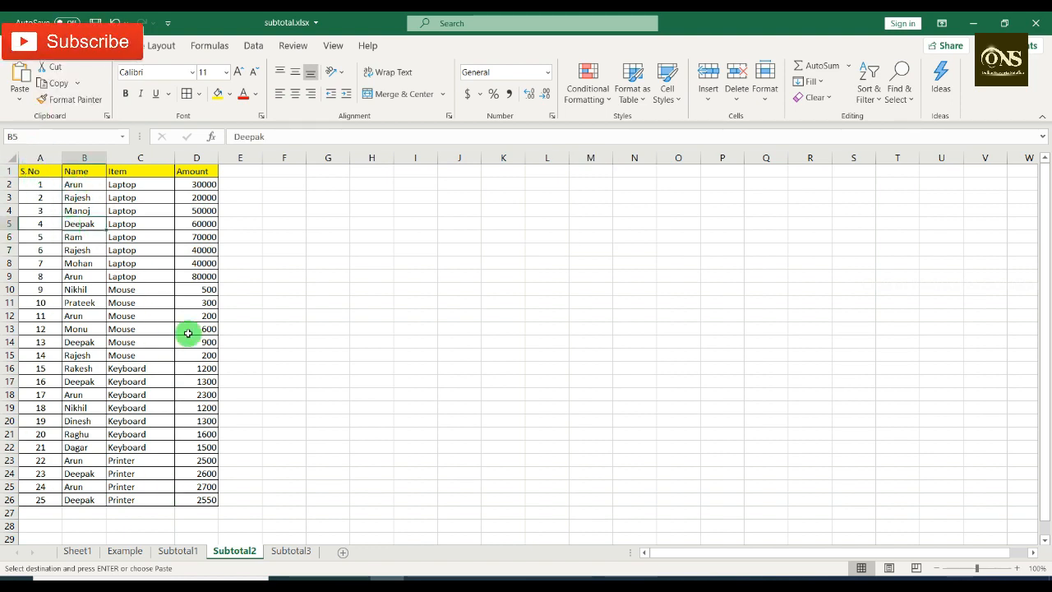
left_click(253, 46)
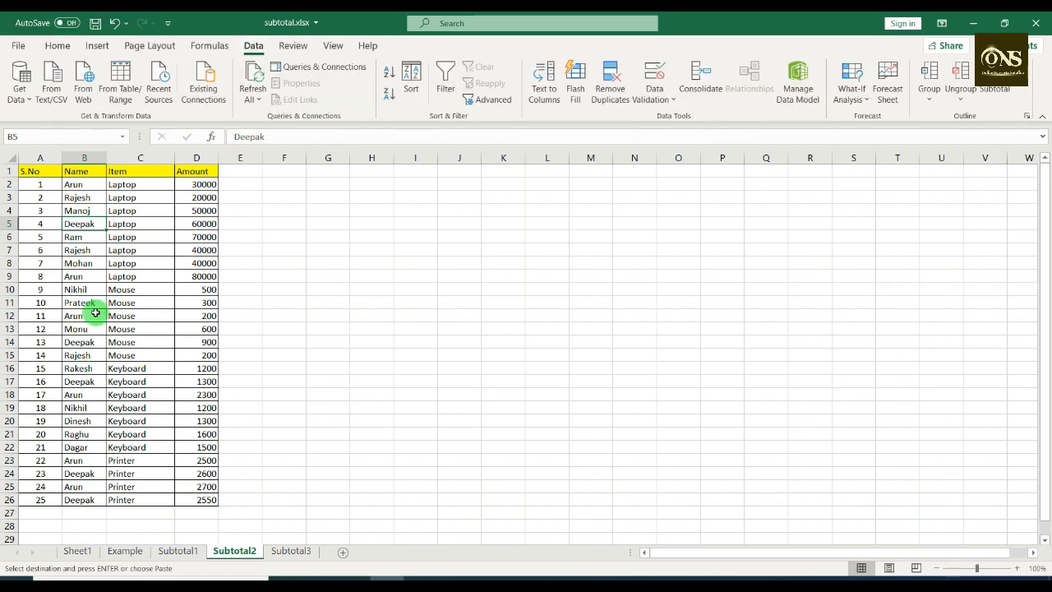
Group the Laptop entries in C2:C9 by rows.
left_click(132, 189)
left_click_drag(132, 191, 158, 278)
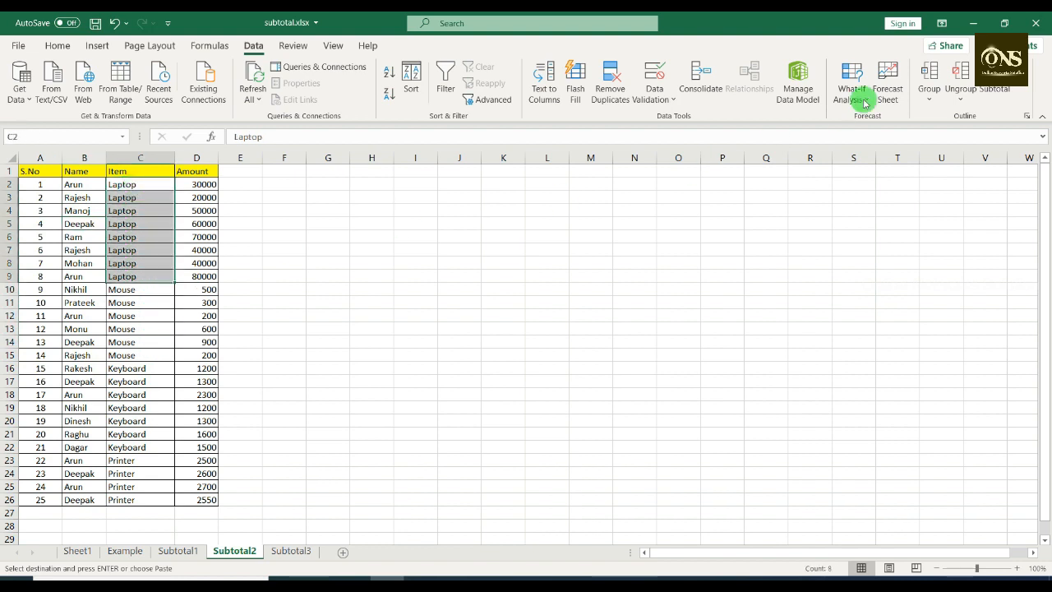
left_click(928, 103)
left_click(937, 118)
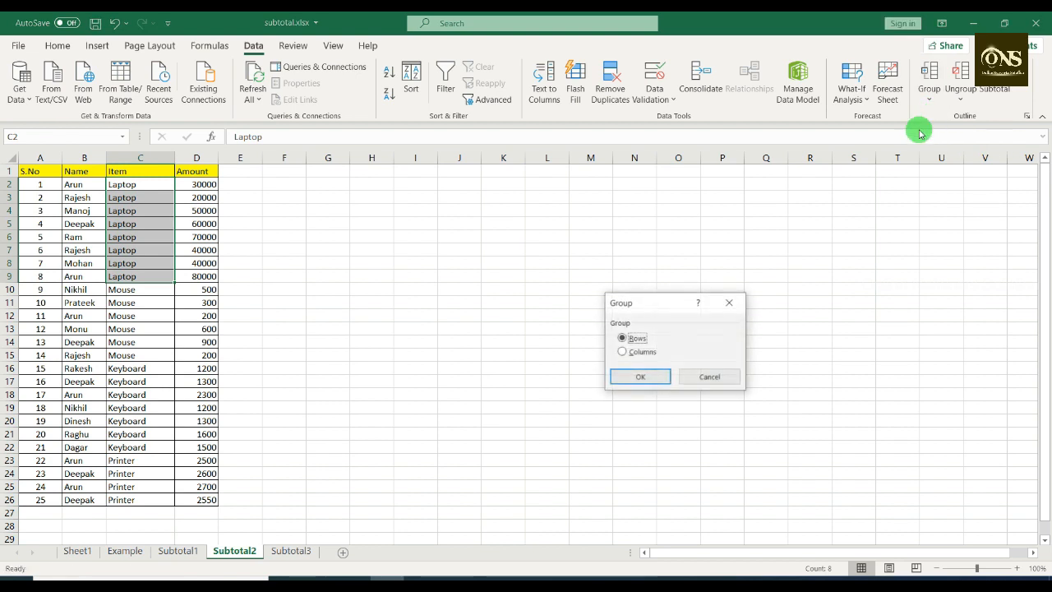
left_click(640, 377)
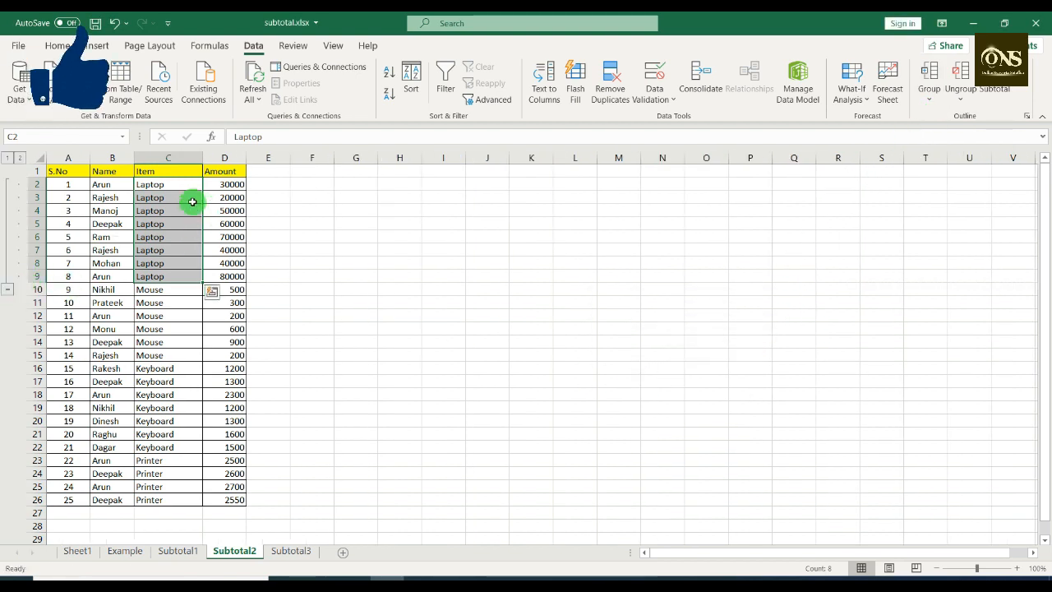
Collapse and expand the grouped Laptop rows twice.
left_click(7, 289)
left_click(6, 185)
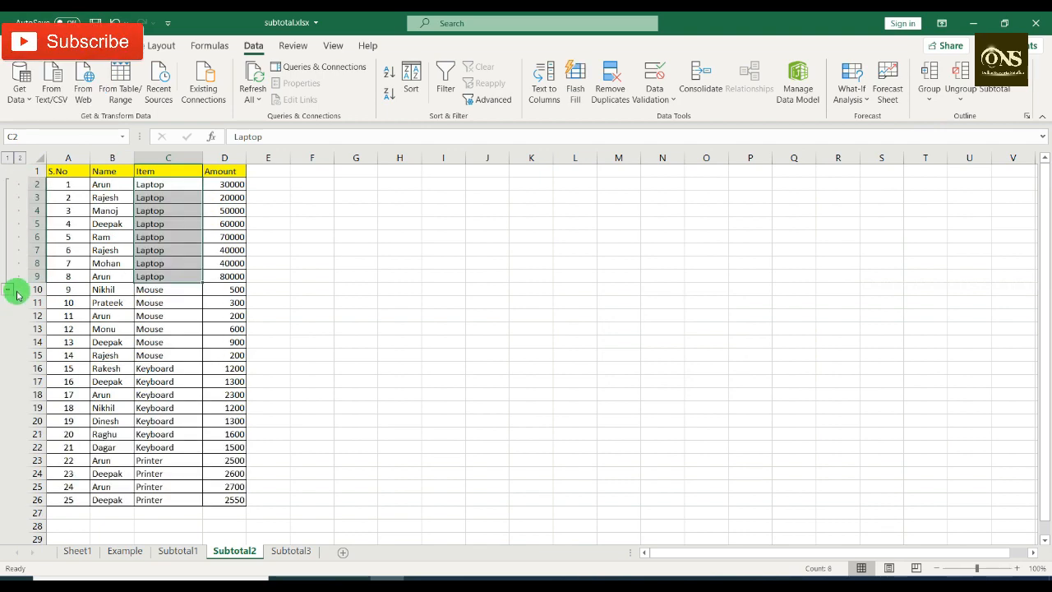
left_click(9, 289)
left_click(8, 185)
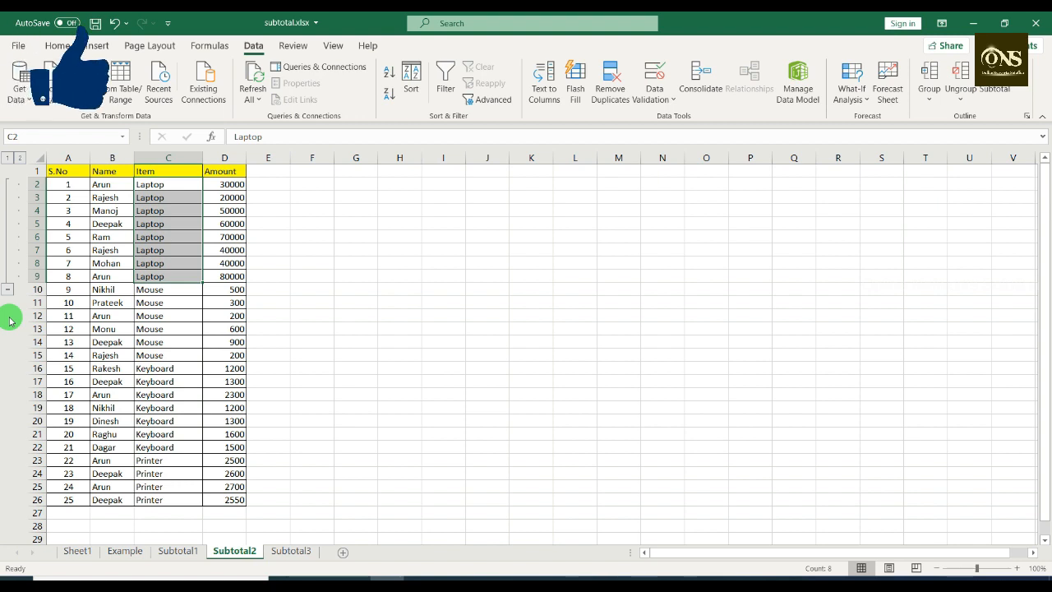
Ungroup the Laptop rows.
left_click(960, 98)
left_click(982, 117)
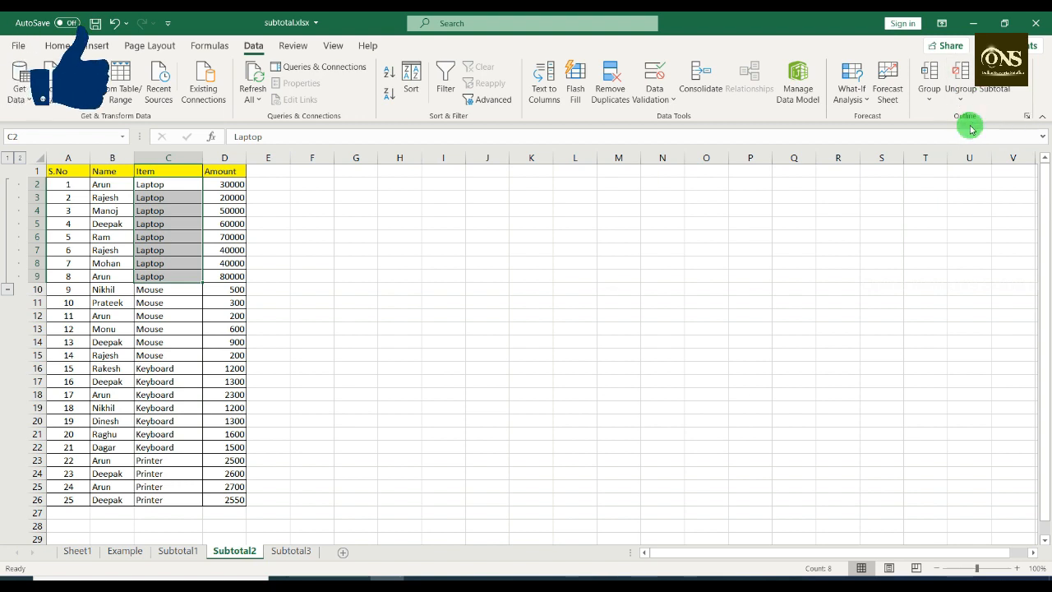
left_click(631, 376)
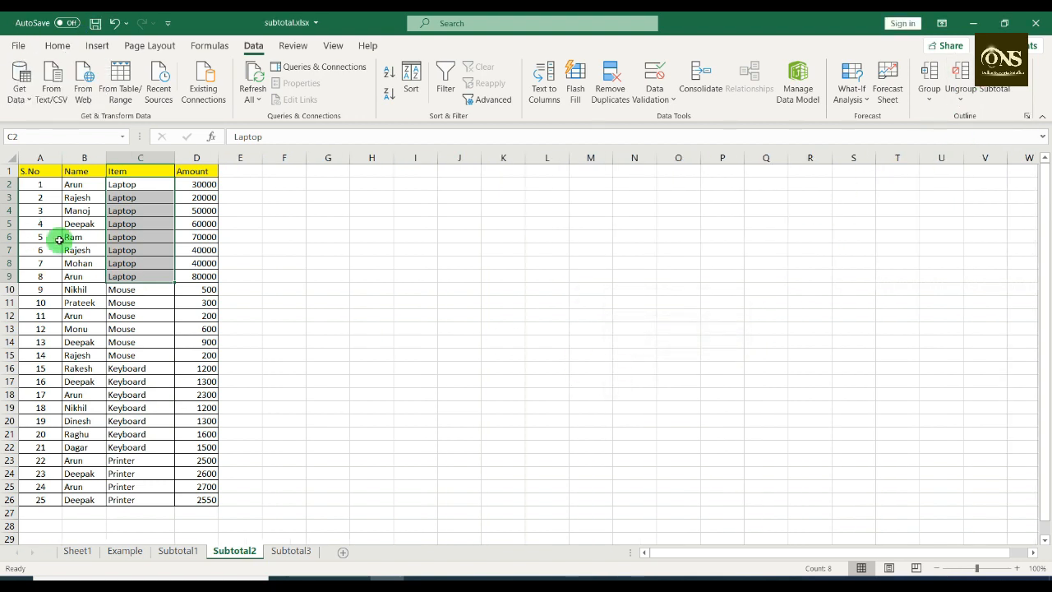
Add subtotals to the item table that sum Amount at each change in Item, with the summary below the data.
left_click(101, 337)
left_click(138, 184)
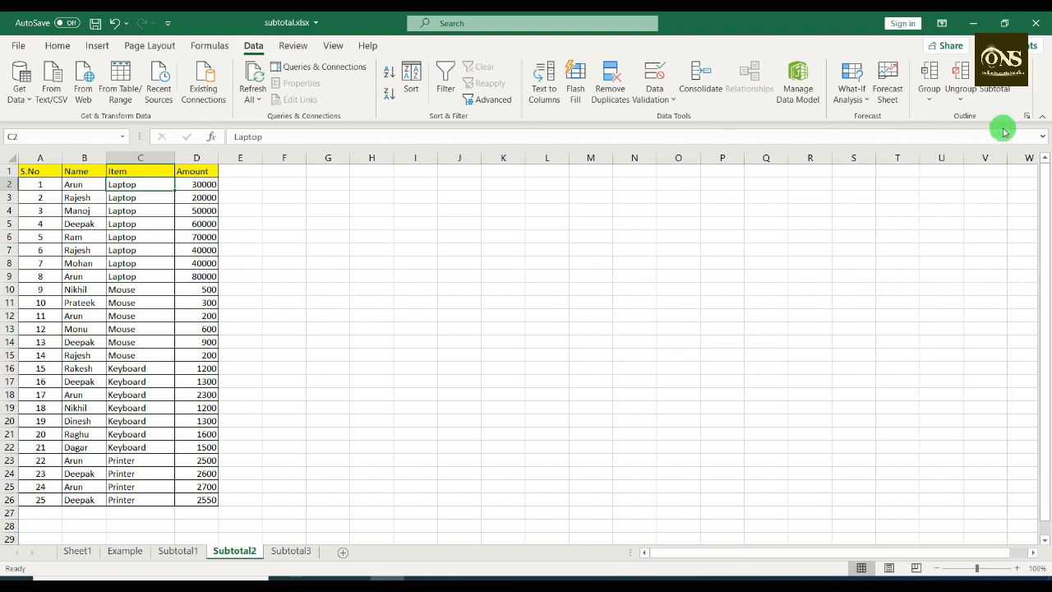
left_click(994, 96)
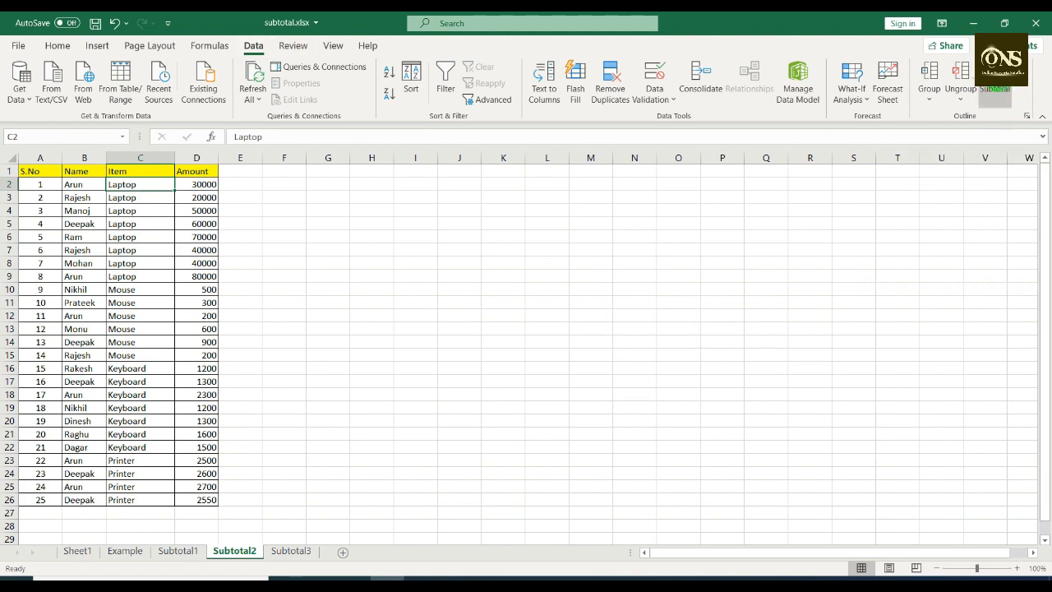
left_click(998, 96)
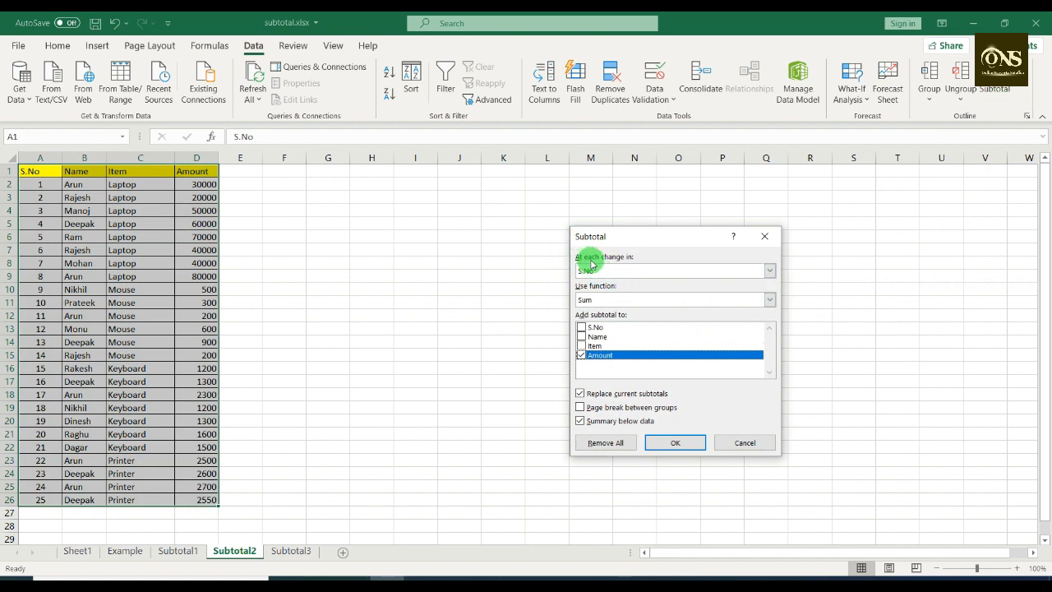
left_click(773, 271)
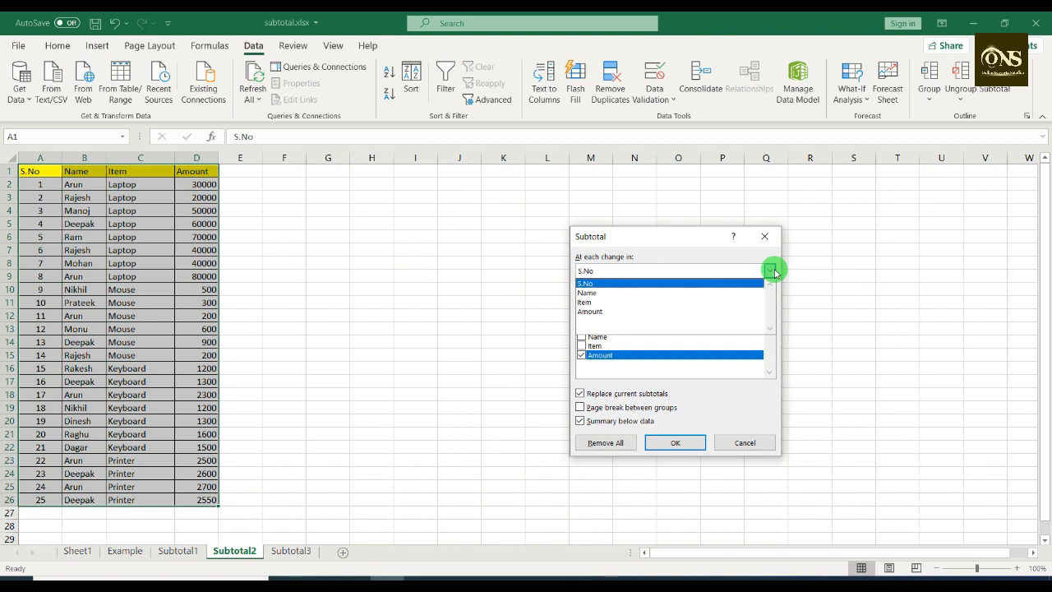
left_click(714, 309)
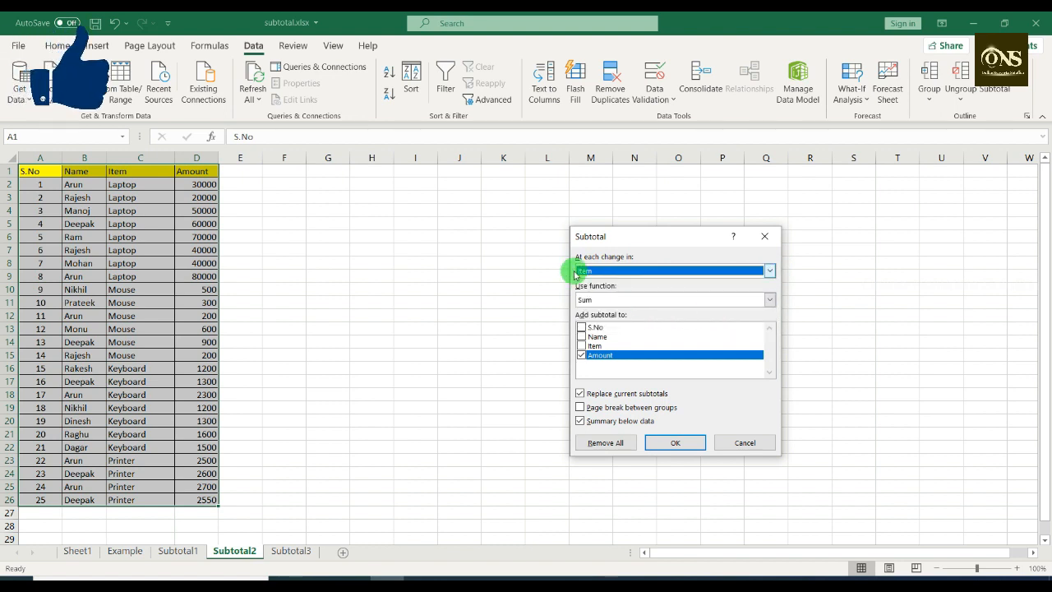
left_click(610, 303)
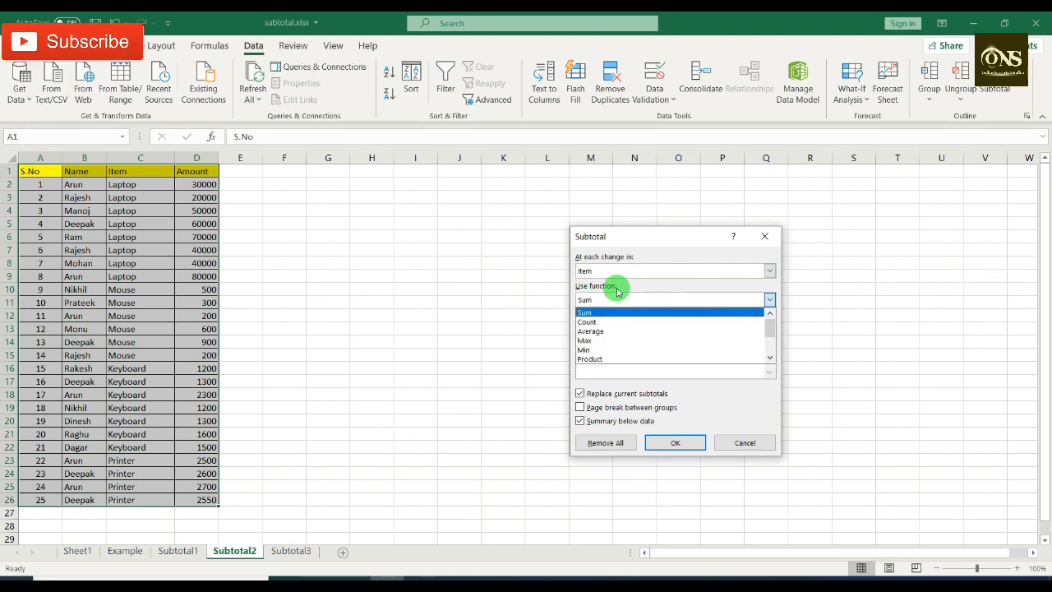
left_click(619, 290)
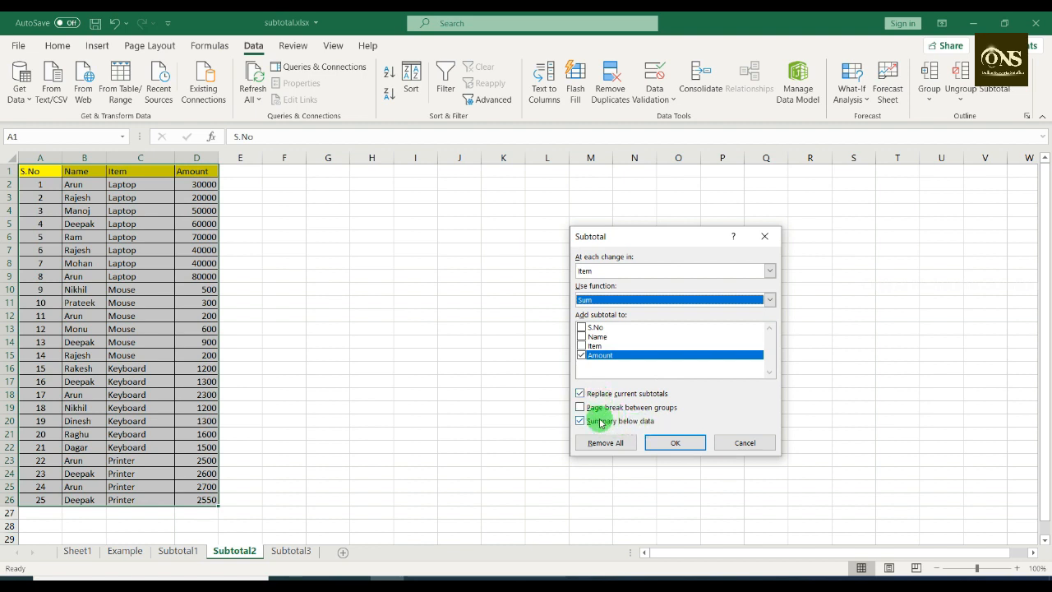
left_click(669, 443)
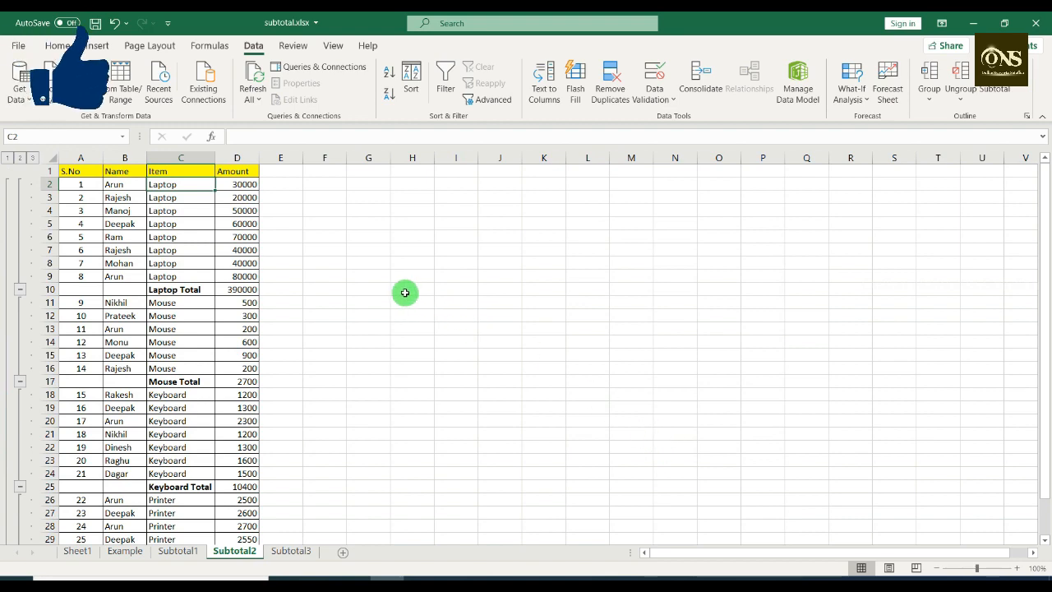
Examine the Laptop, Mouse, Keyboard, Printer and Grand Total rows and their SUBTOTAL formulas in the Amount column.
scroll(403, 293, "down", 1)
scroll(403, 293, "up", 1)
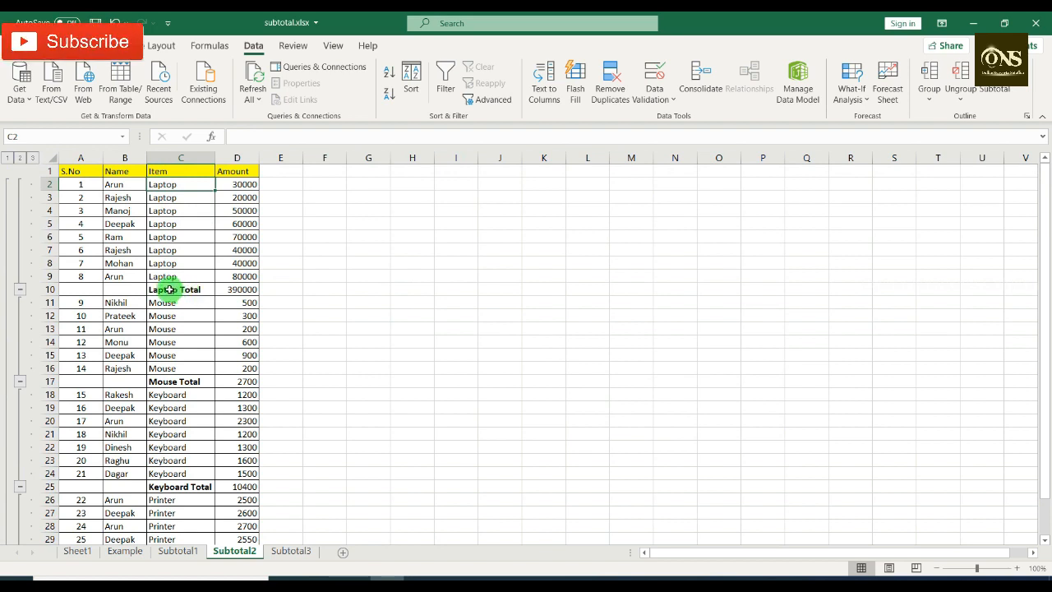
left_click(168, 290)
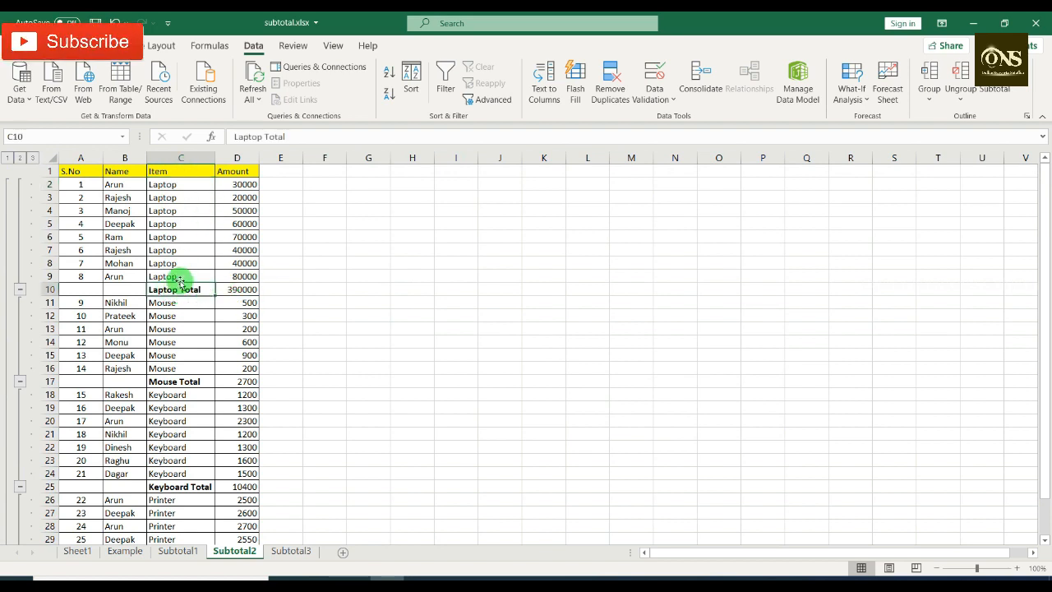
left_click(246, 289)
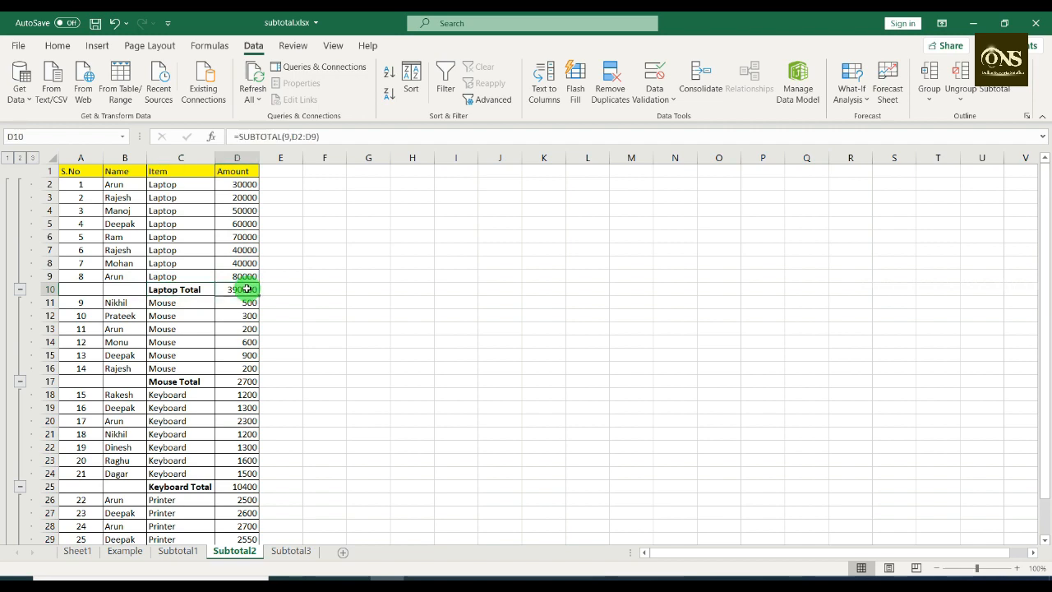
left_click(207, 382)
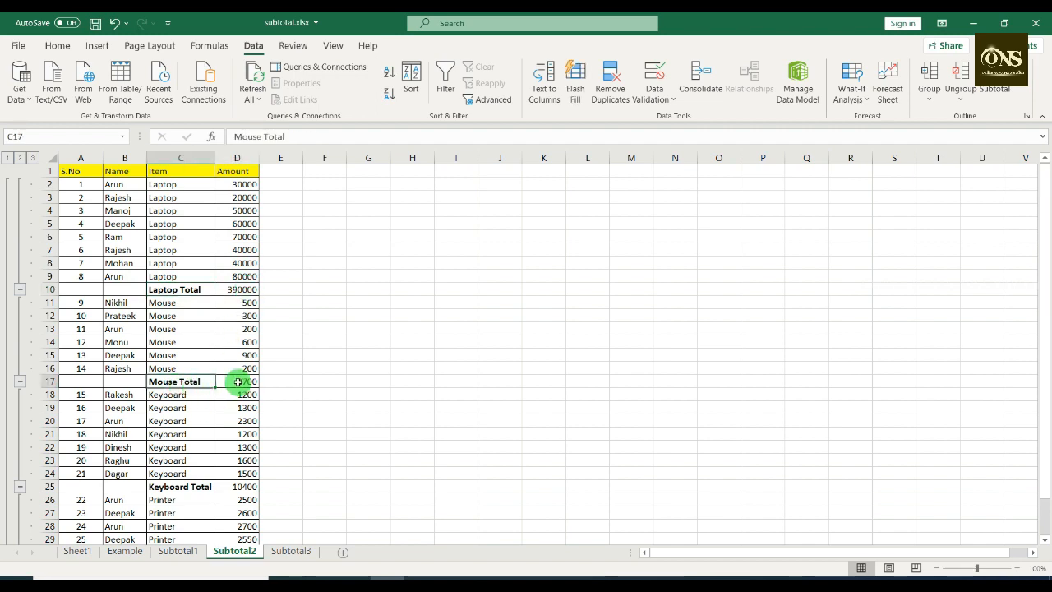
left_click(237, 382)
scroll(230, 399, "down", 1)
left_click(201, 447)
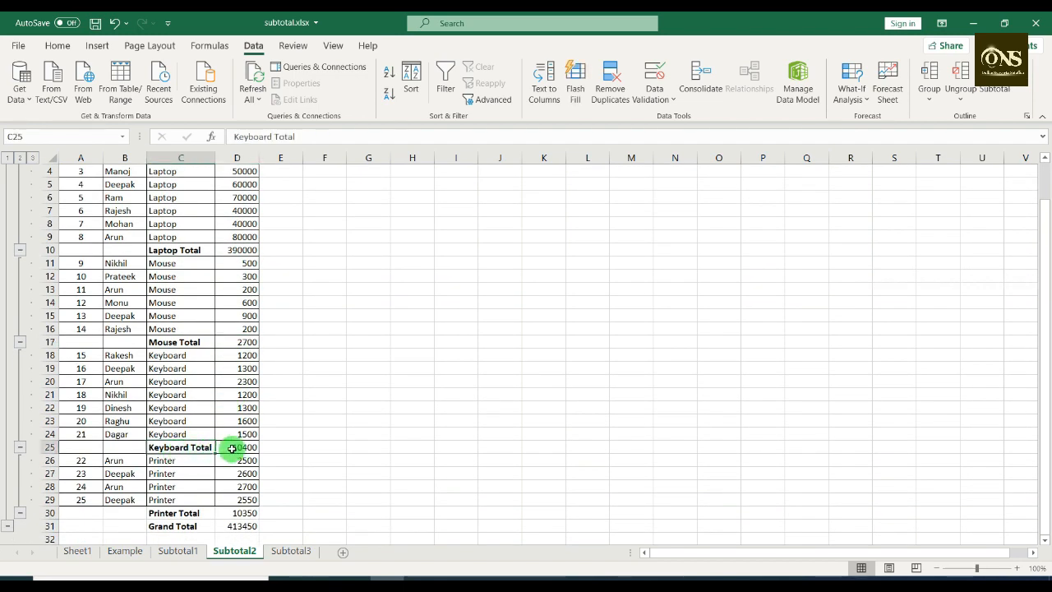
left_click(238, 447)
scroll(247, 444, "down", 1)
left_click(184, 474)
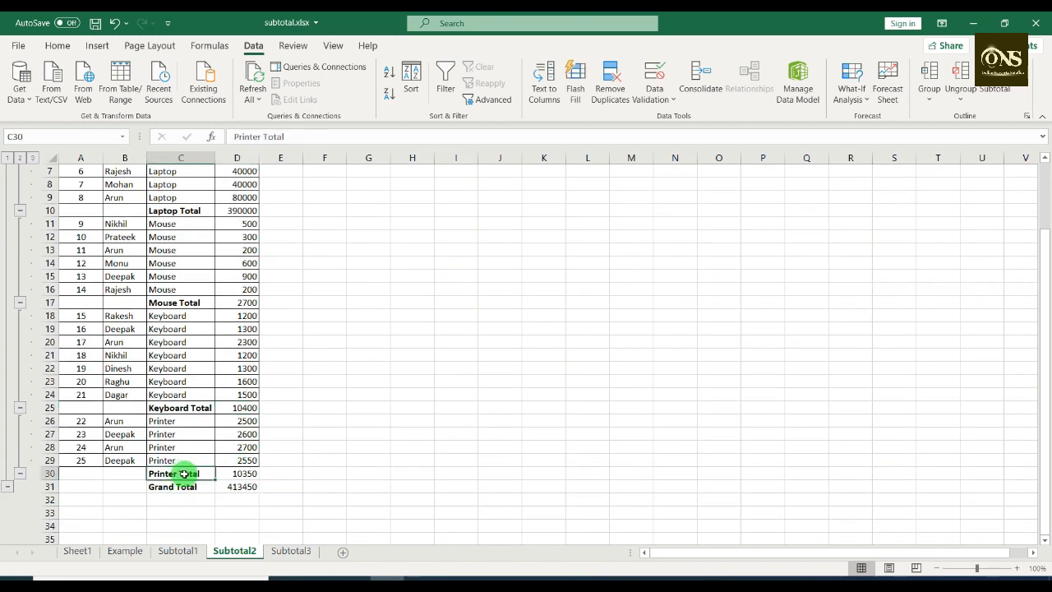
left_click(238, 474)
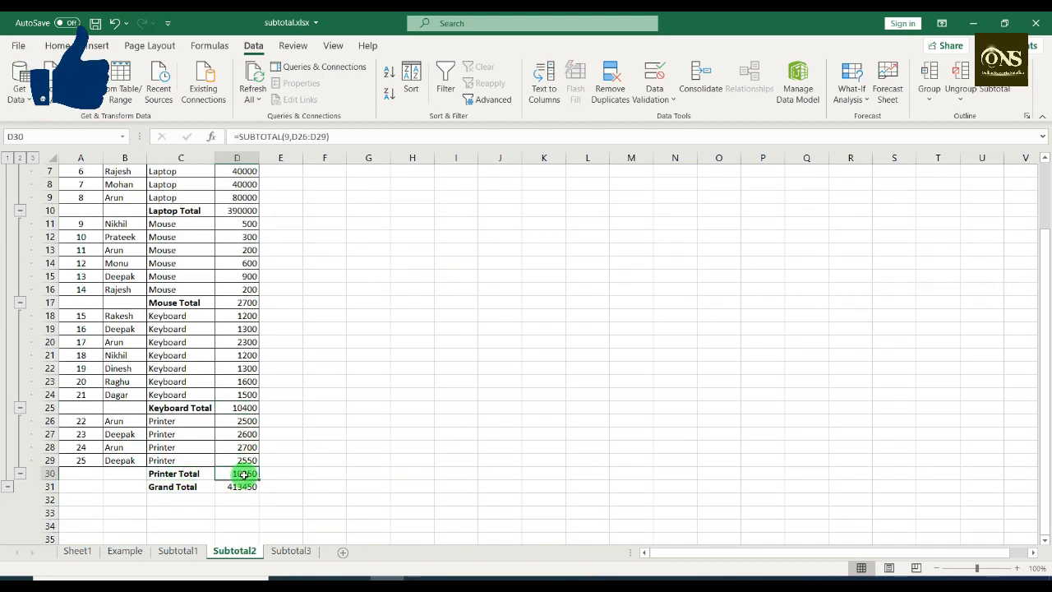
left_click(182, 487)
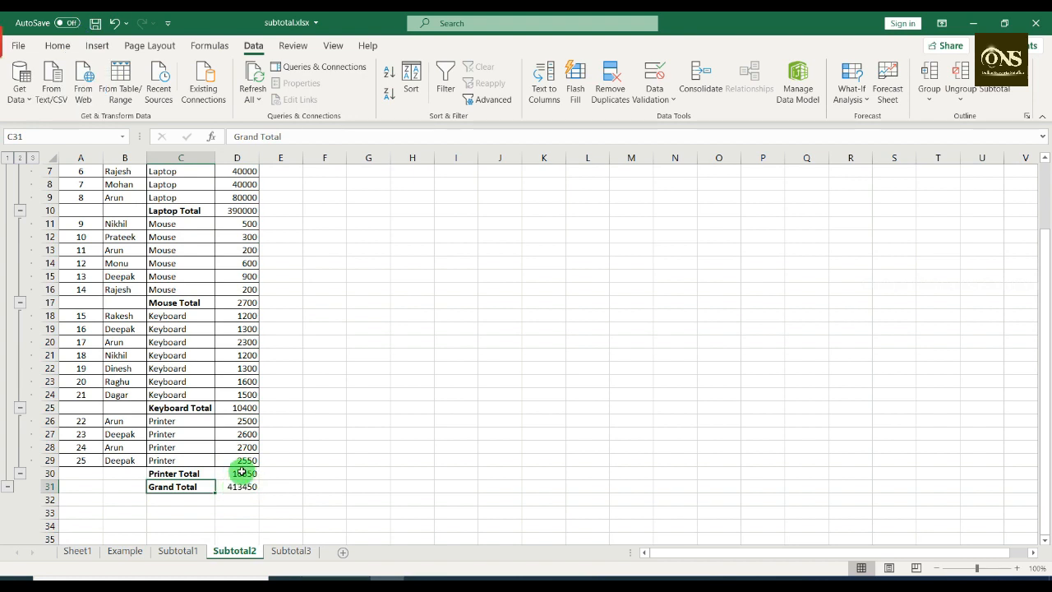
left_click(243, 485)
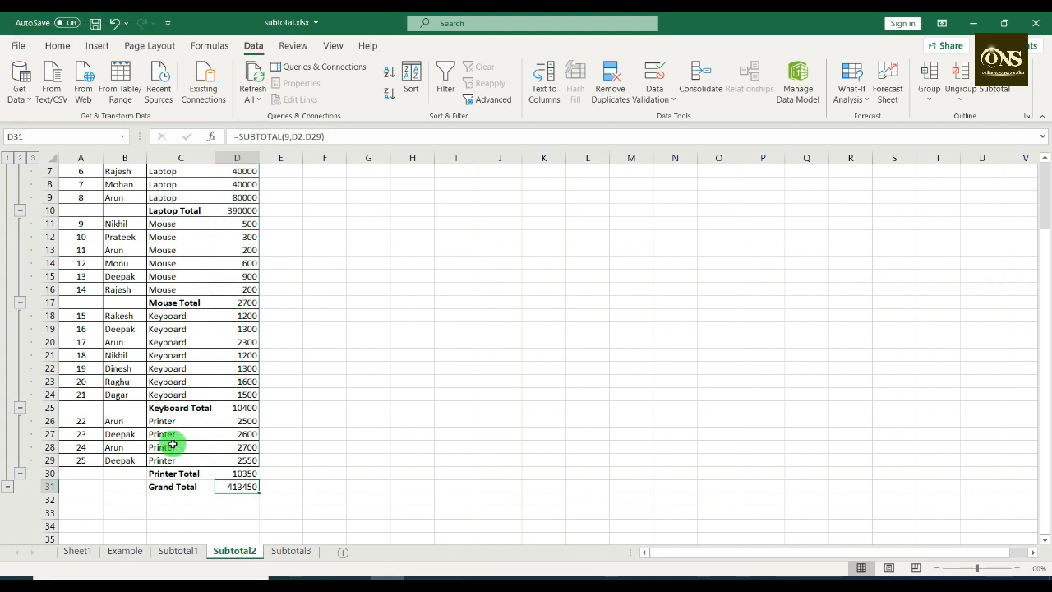
Collapse the Laptop, Mouse, Keyboard and Printer groups and expand the Laptop and Mouse groups again.
scroll(141, 237, "up", 2)
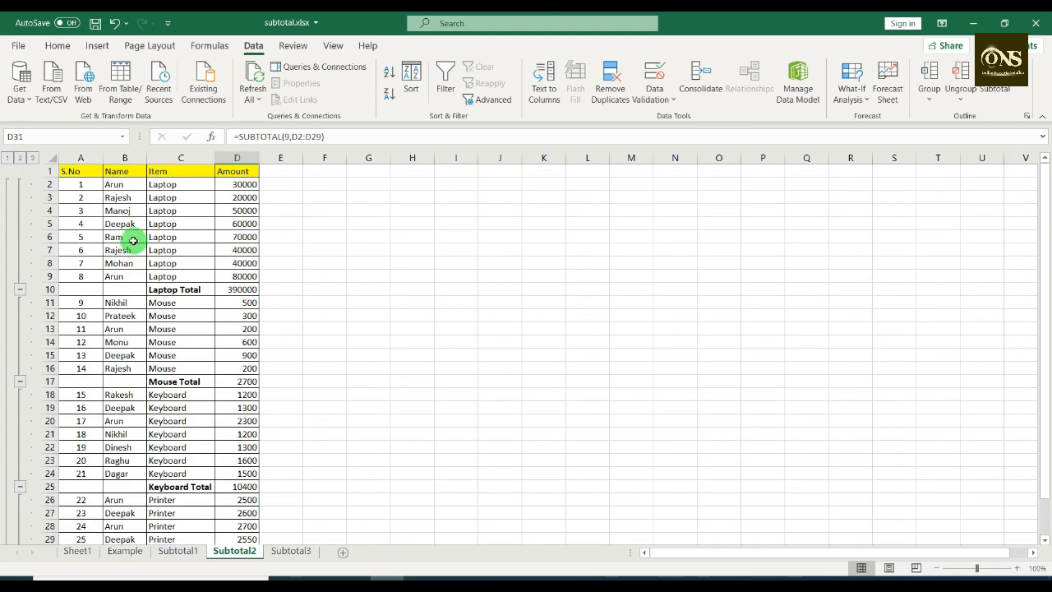
left_click(23, 291)
left_click(21, 278)
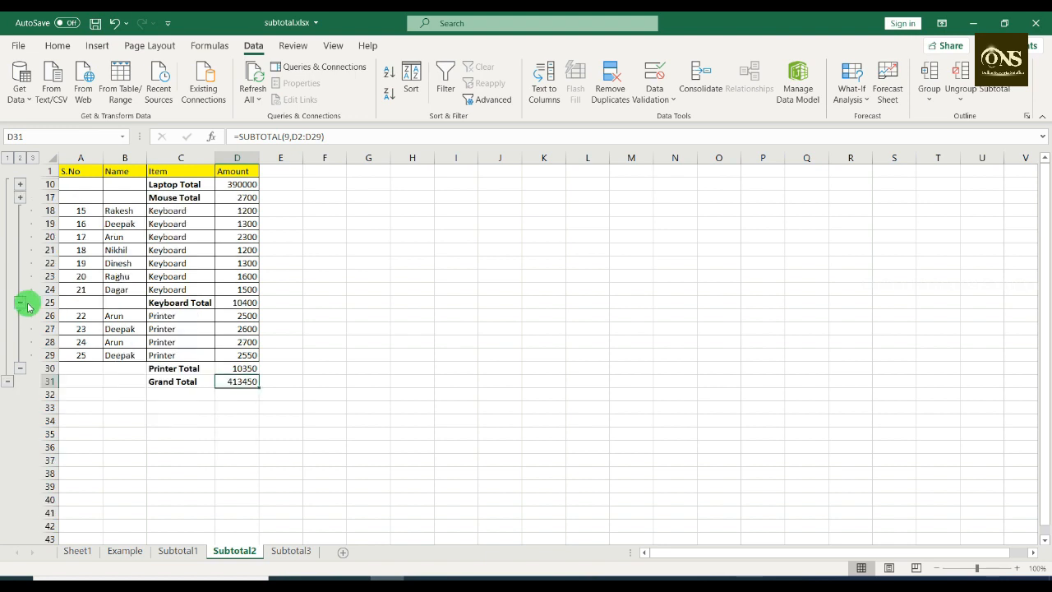
left_click(21, 291)
left_click(20, 277)
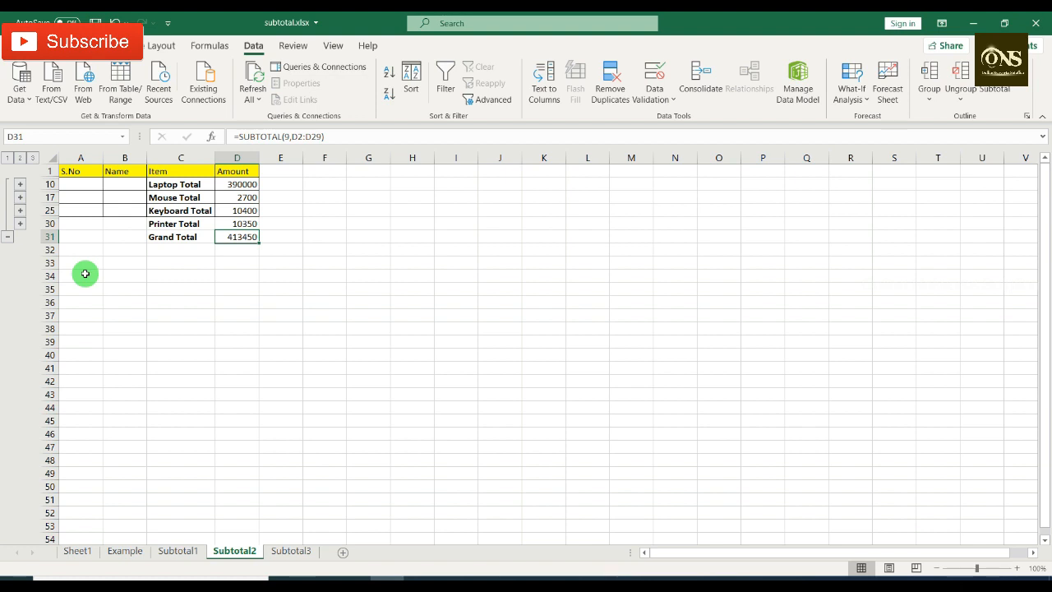
left_click(23, 189)
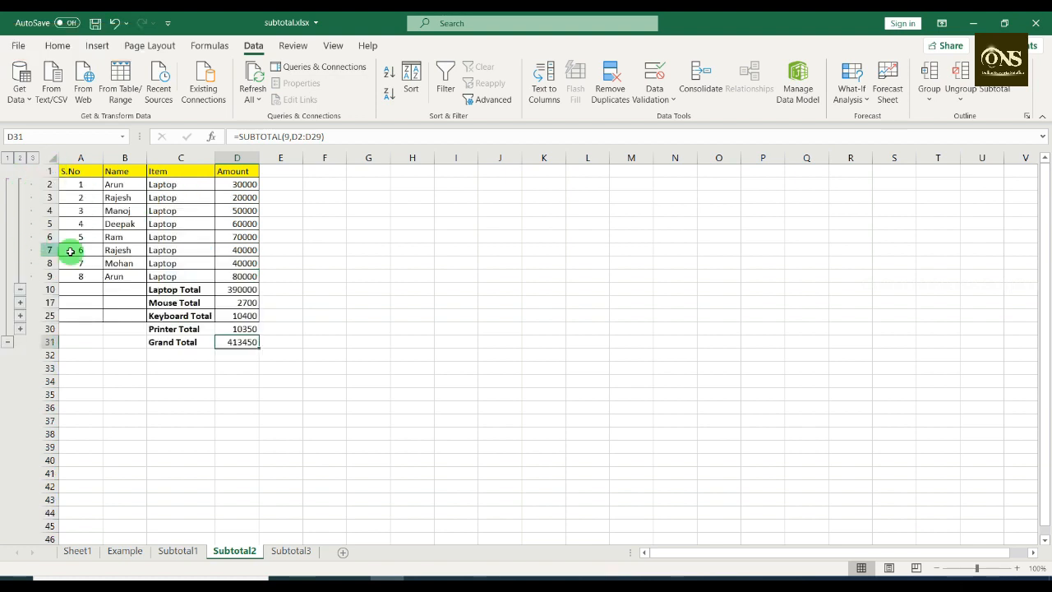
left_click(20, 303)
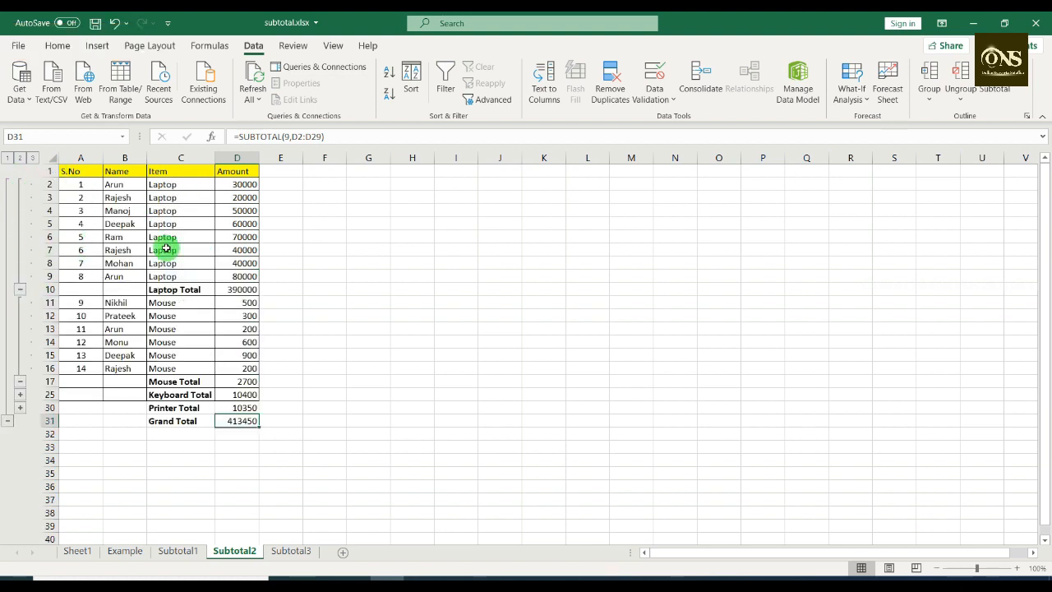
Remove all subtotals from the item table.
left_click(134, 197)
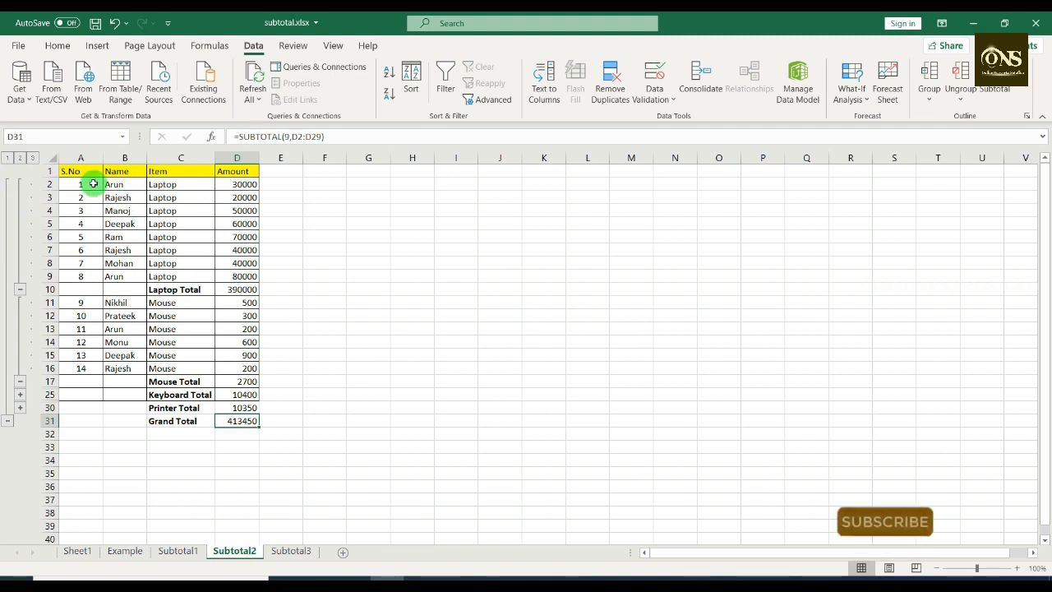
left_click(999, 95)
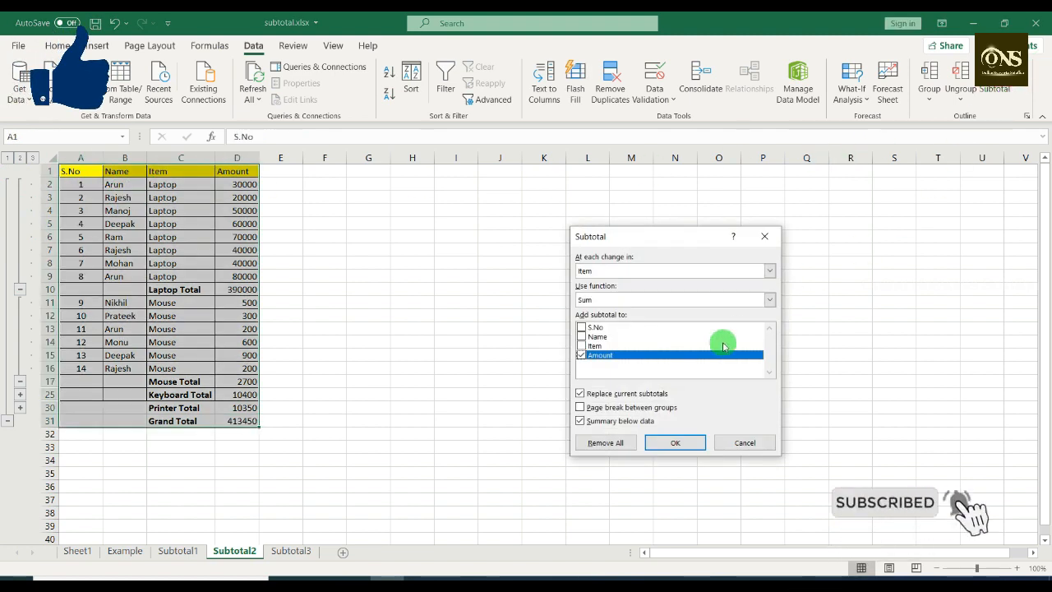
left_click(603, 443)
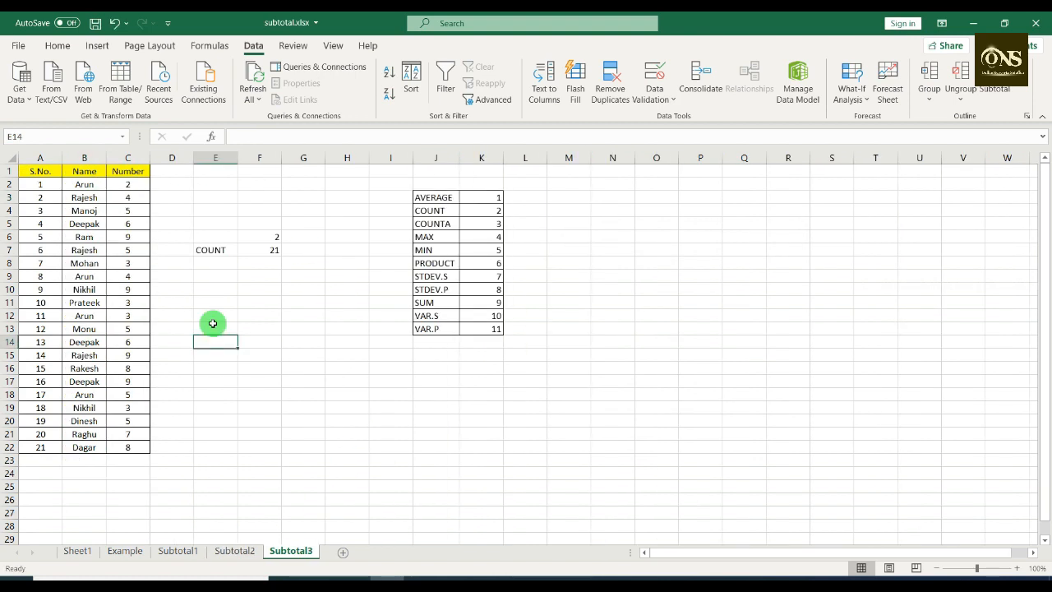
On the Subtotal3 worksheet, set the function in cell E7 to MAX and after that to SUM.
left_click(220, 249)
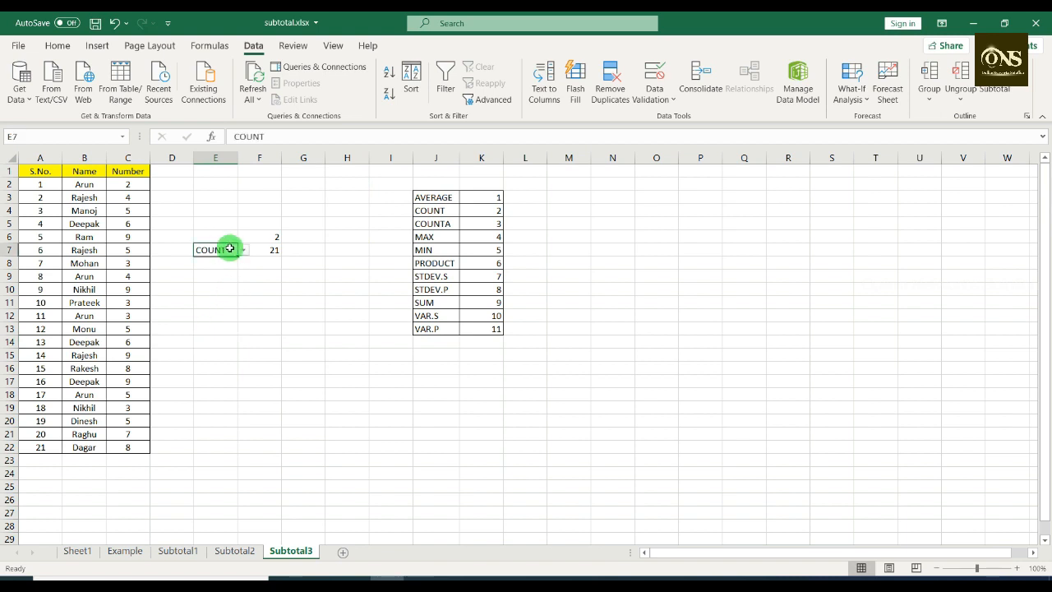
left_click(244, 250)
left_click(219, 280)
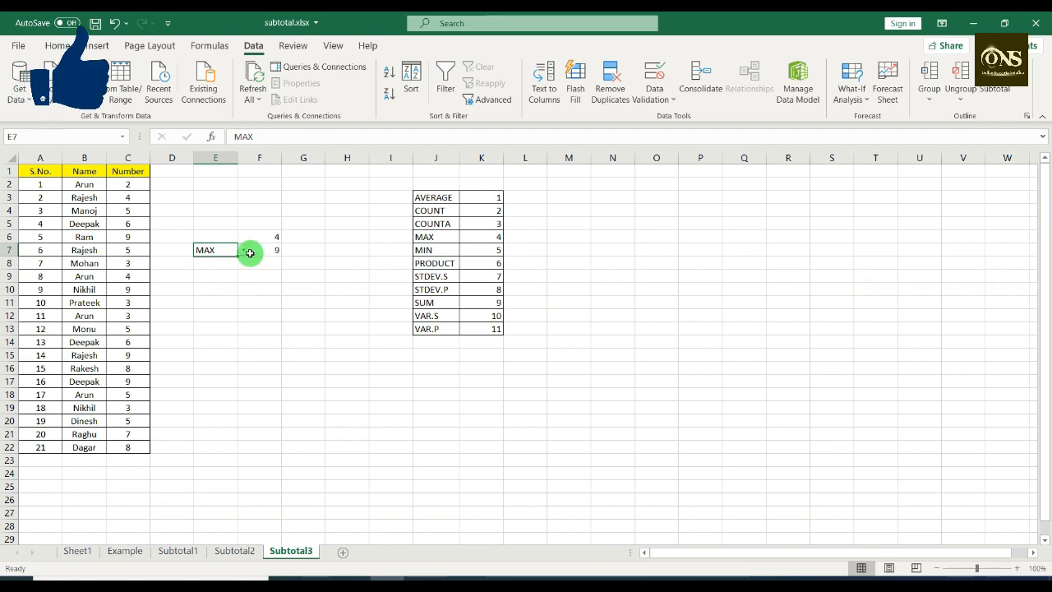
left_click(244, 251)
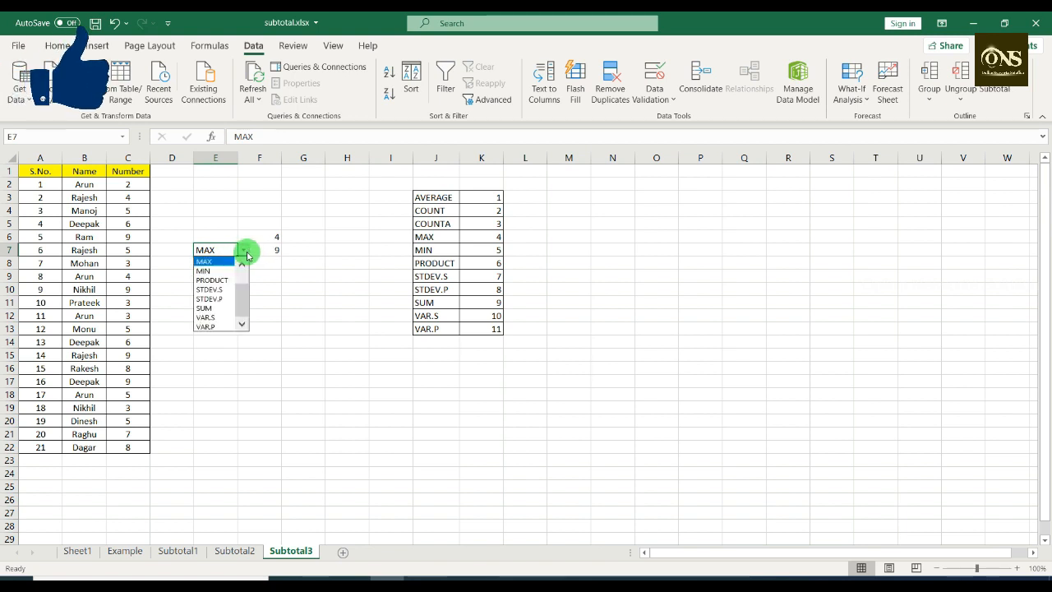
left_click(215, 307)
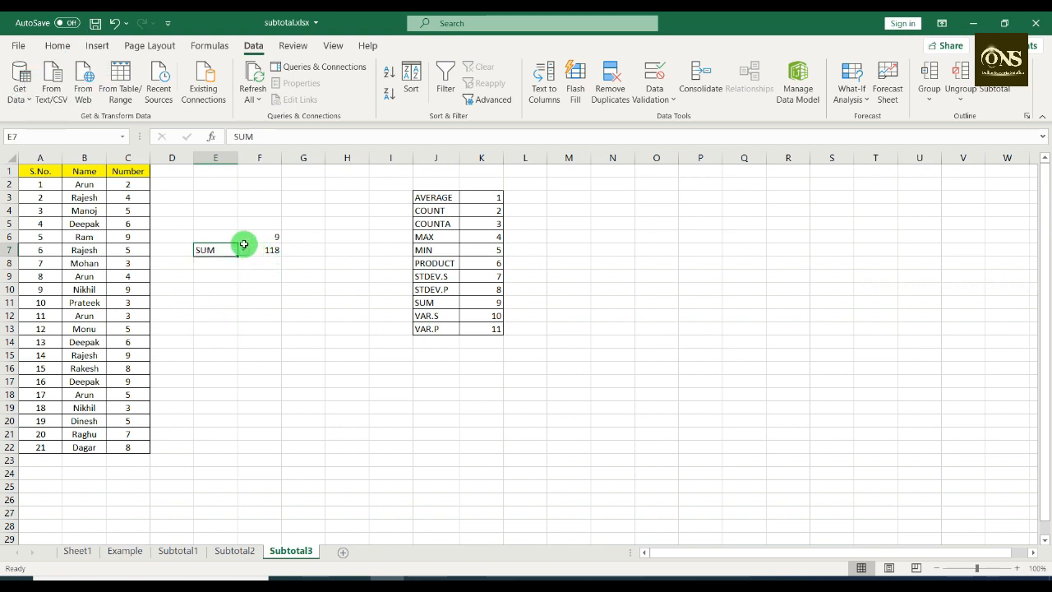
Set the function in cell E7 to COUNT and select the numbers in C2:C22 to check the result.
left_click(244, 247)
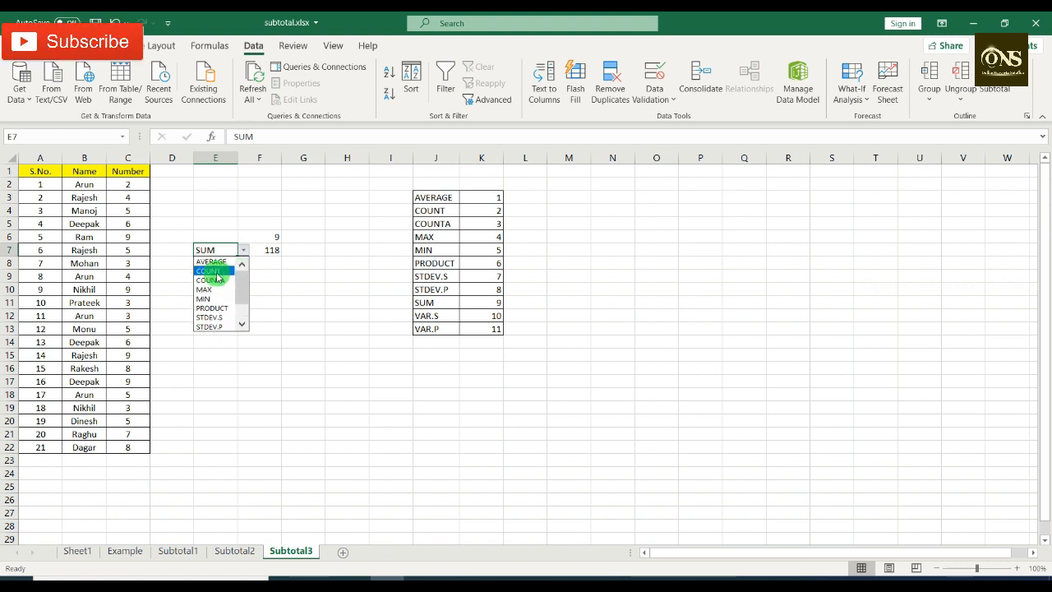
left_click(216, 271)
left_click_drag(134, 185, 129, 443)
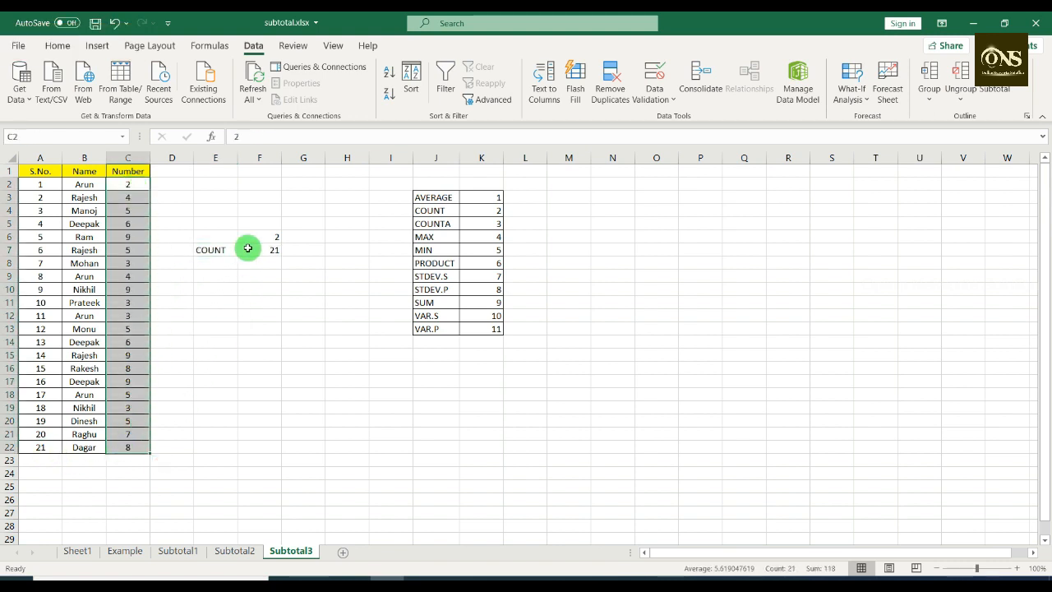
Set the function in cell E7 to MIN.
left_click(222, 250)
left_click(244, 250)
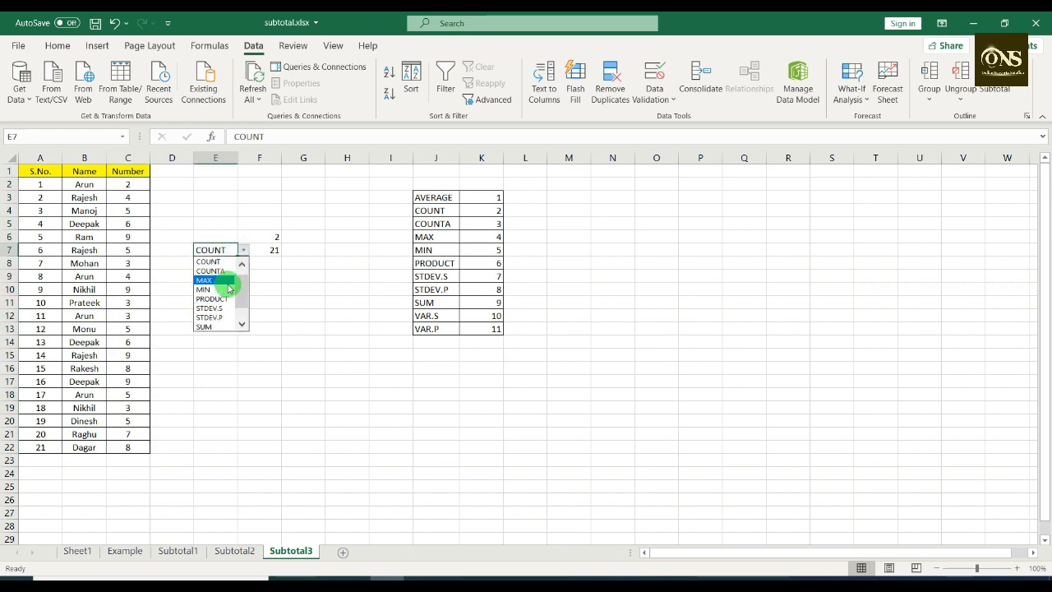
left_click(229, 289)
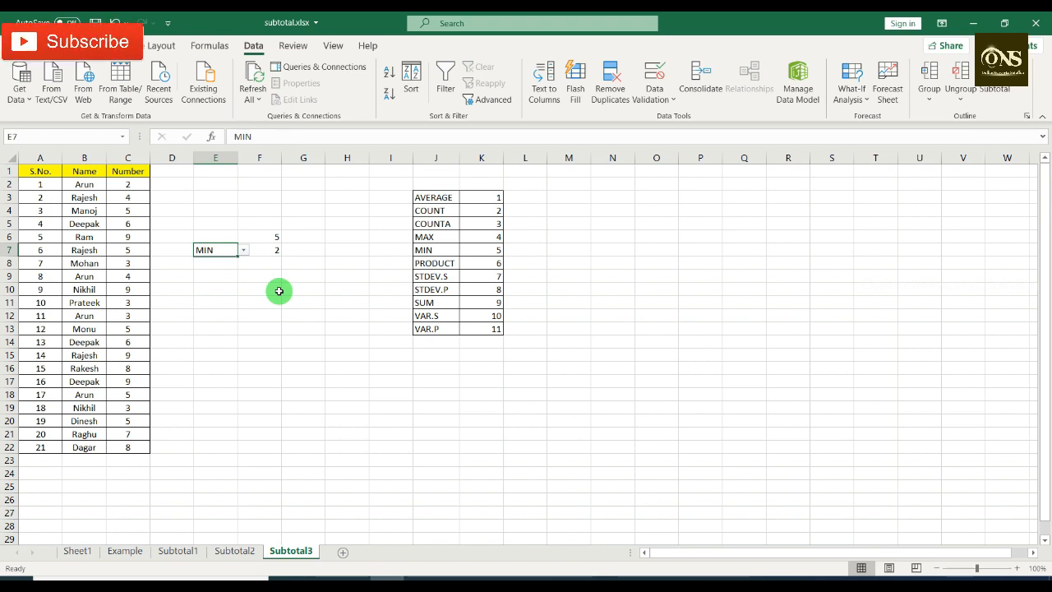
left_click(243, 250)
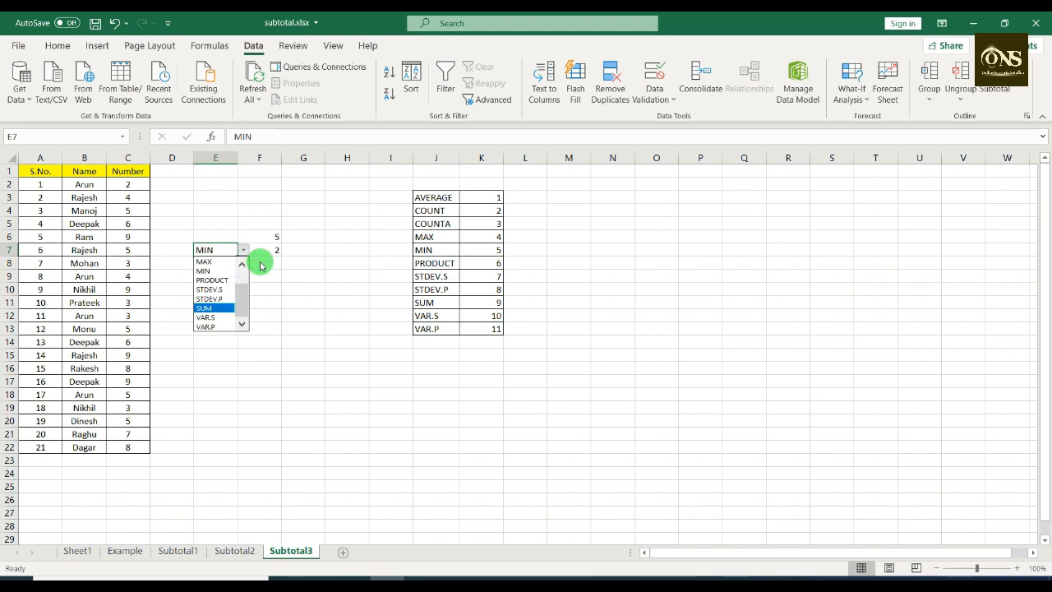
left_click(273, 265)
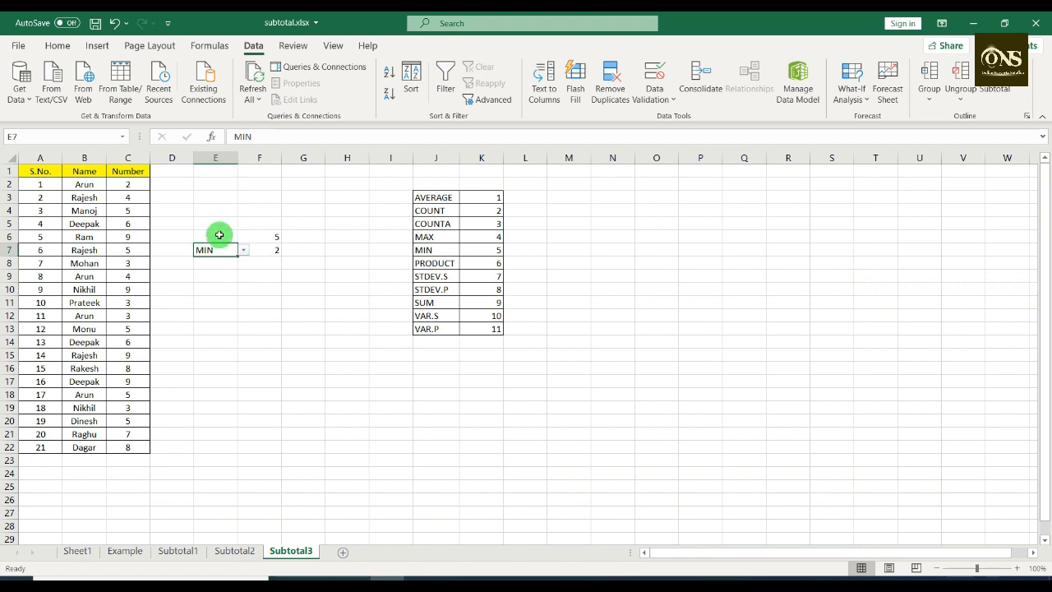
Set the function in cell E7 to SUM.
left_click(243, 250)
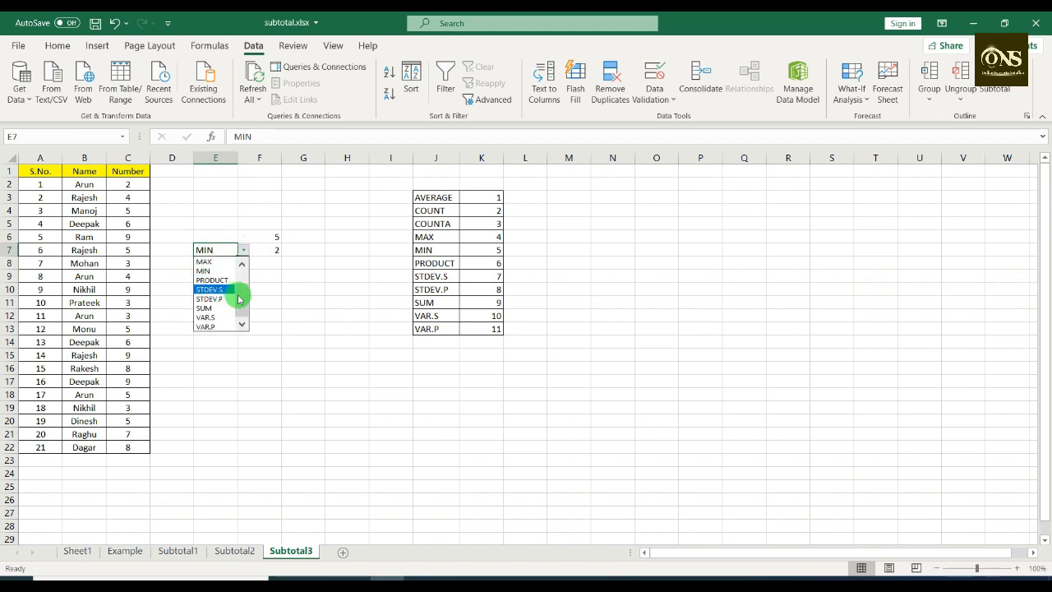
left_click(206, 309)
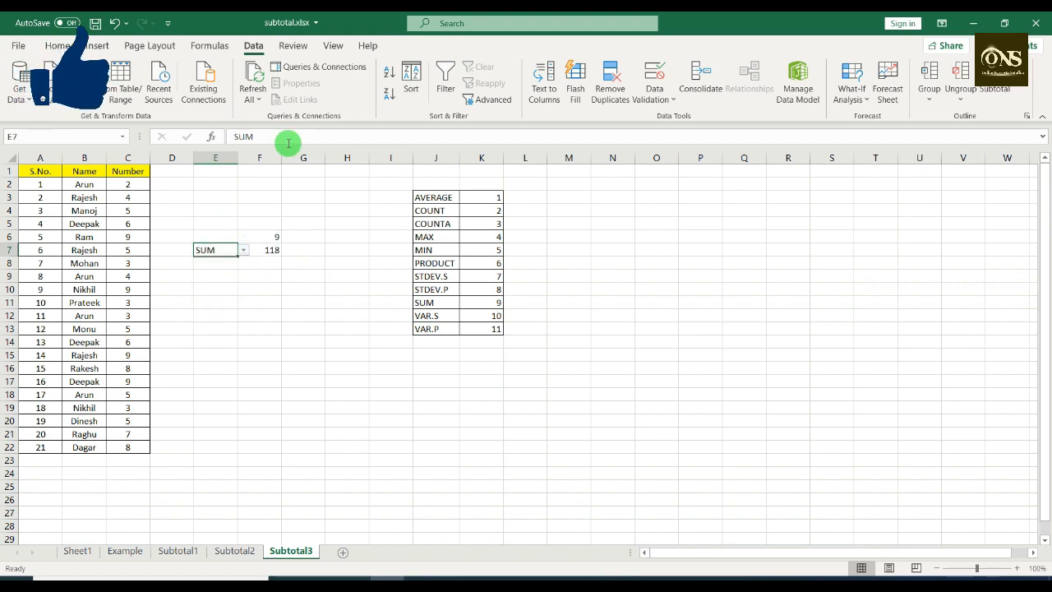
left_click(214, 339)
type("=SUBTOTAL(")
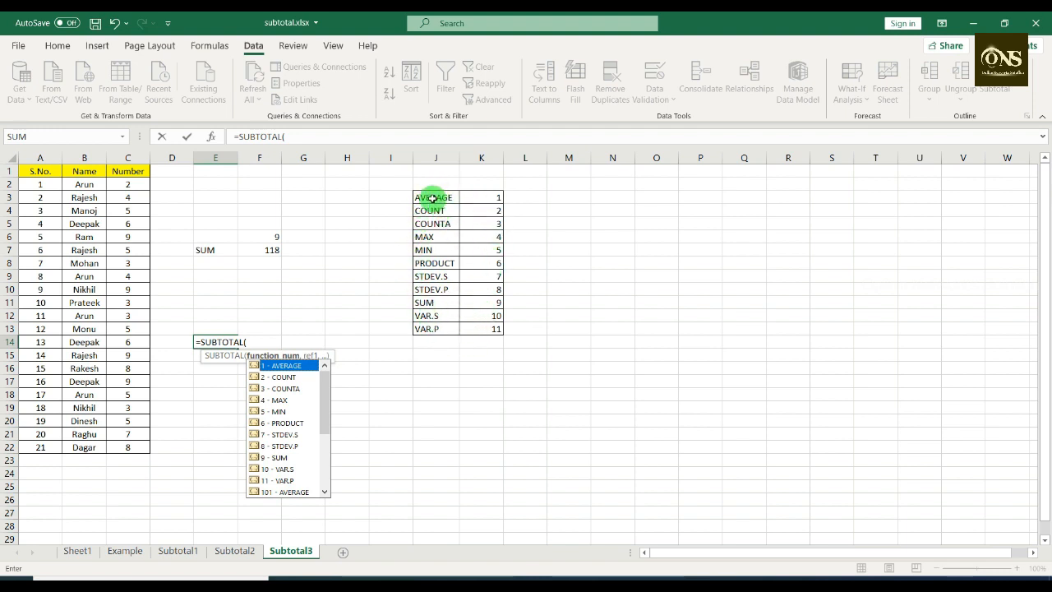
key("Escape")
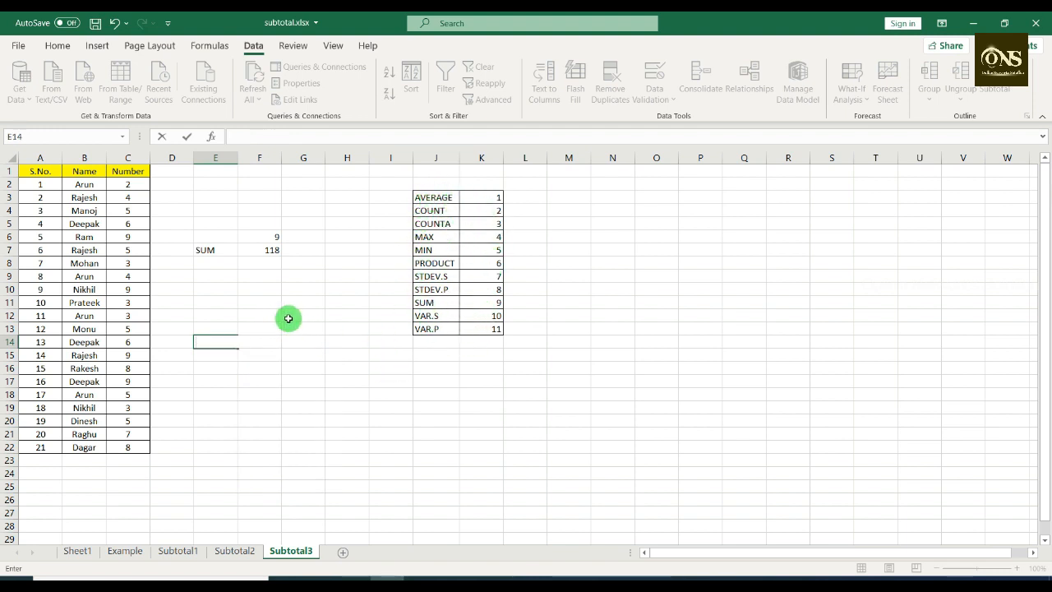
left_click(287, 316)
In cell I14, enter the formula =VLOOKUP(E14,J3:K13,2,0) to look up the function number.
left_click(391, 342)
type("=")
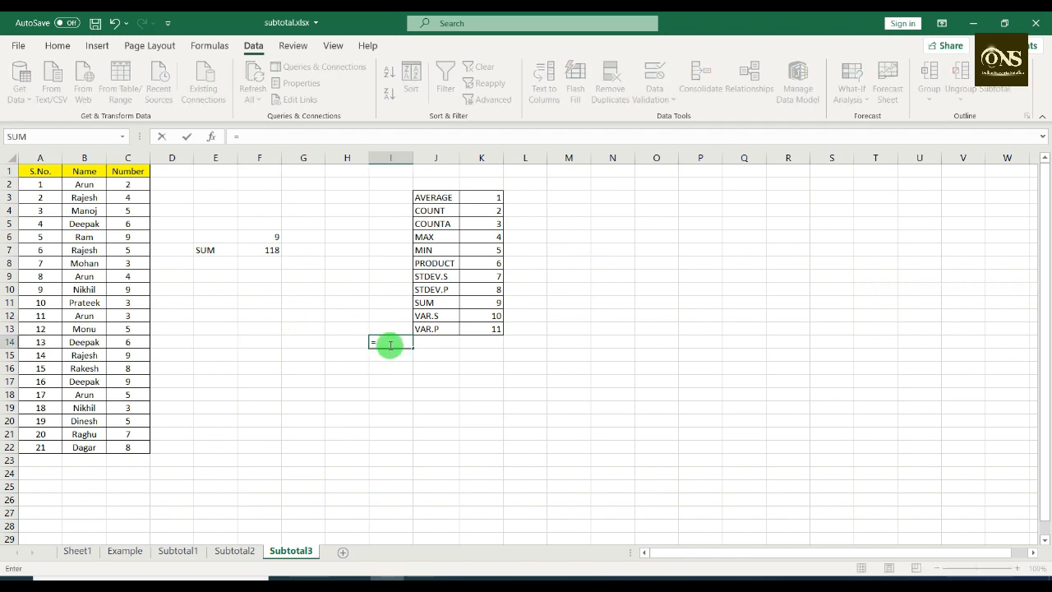
type("vlook")
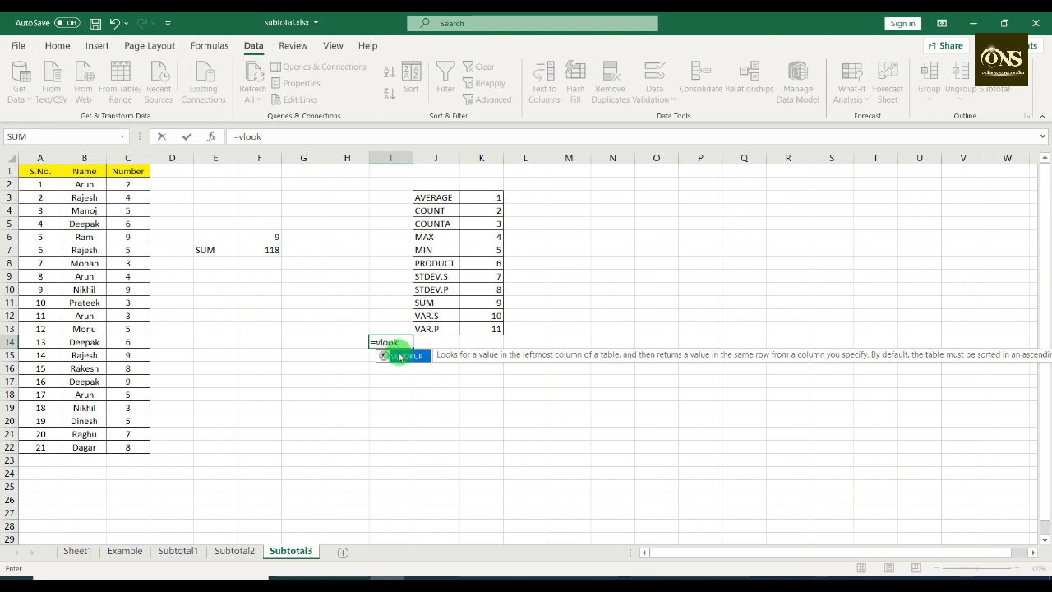
double_click(402, 357)
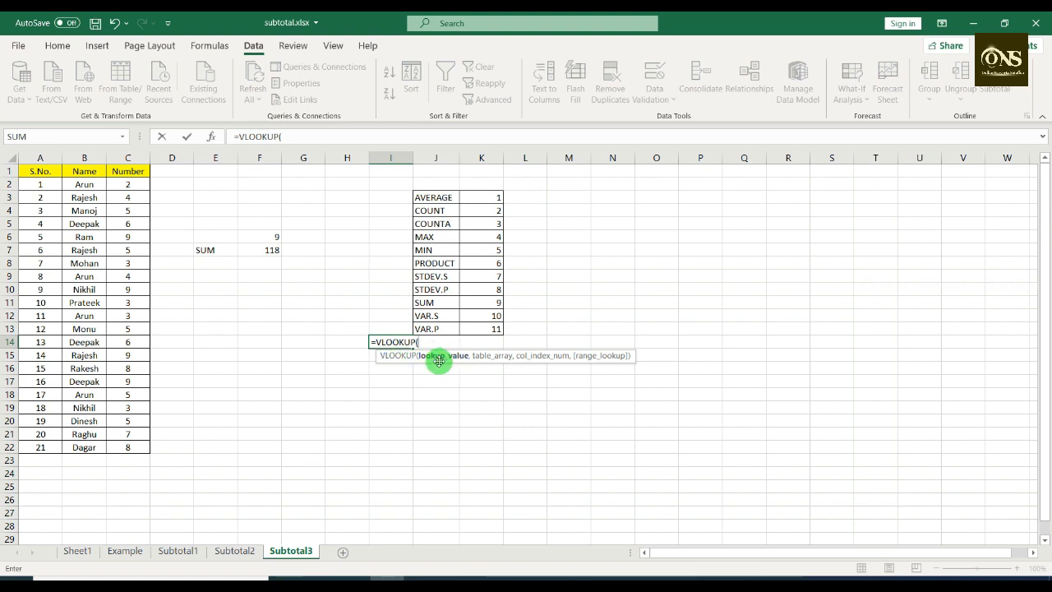
left_click(224, 340)
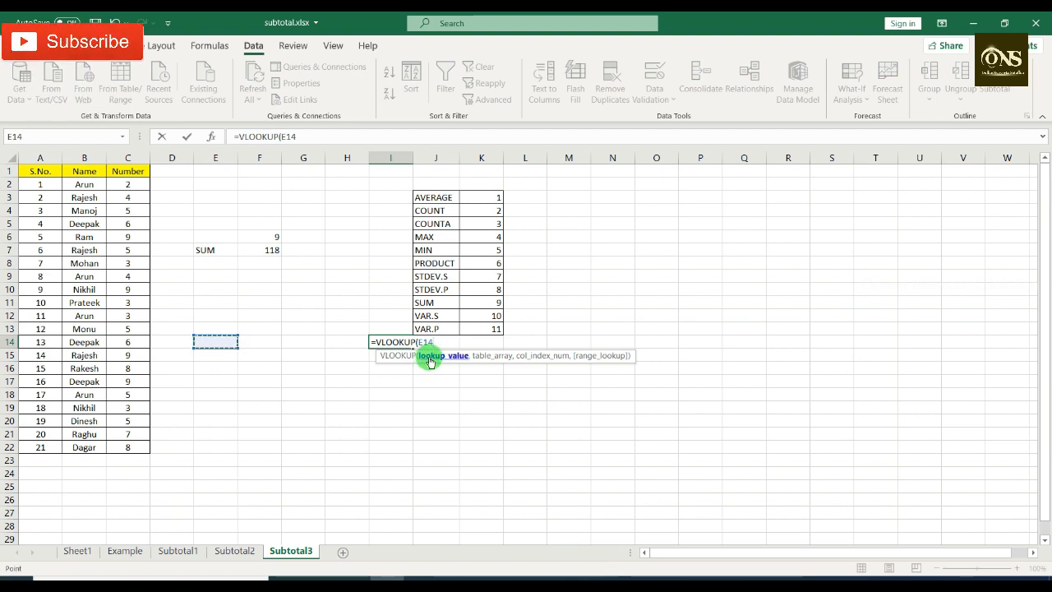
type(",")
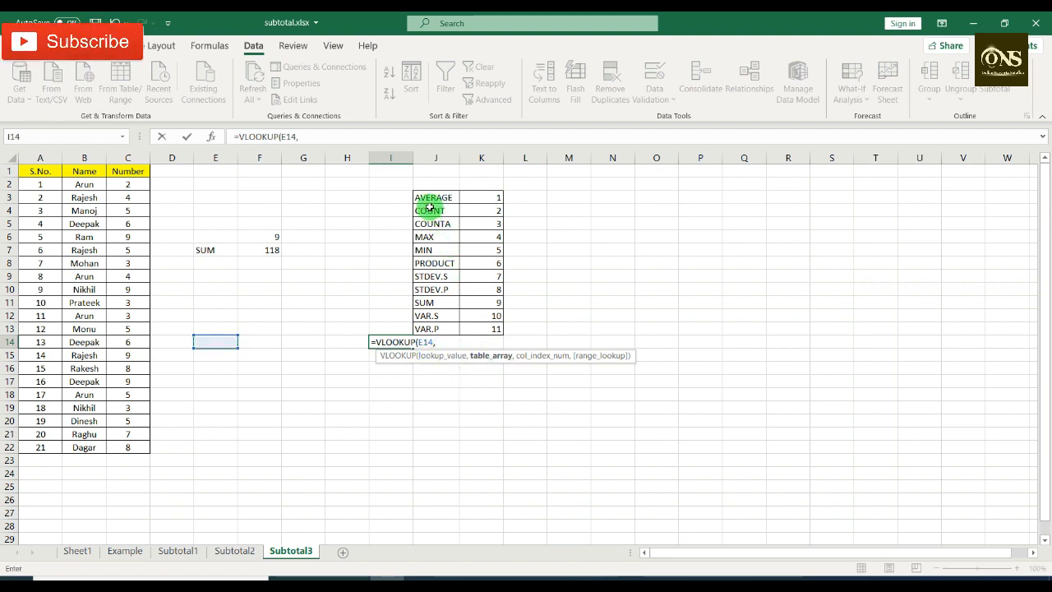
left_click_drag(429, 198, 486, 328)
type(",")
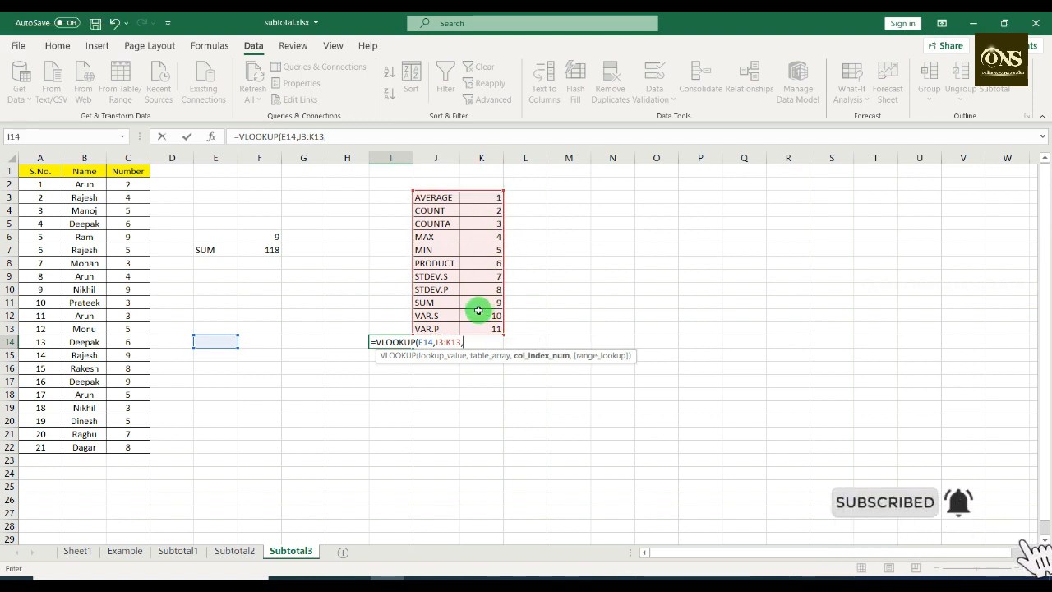
type("2,")
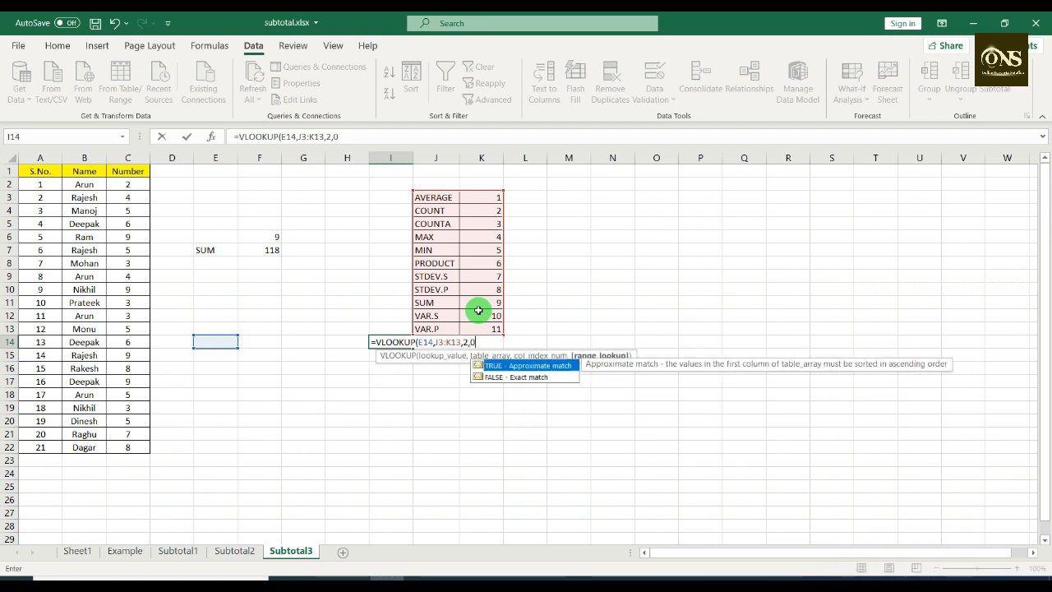
type("0)")
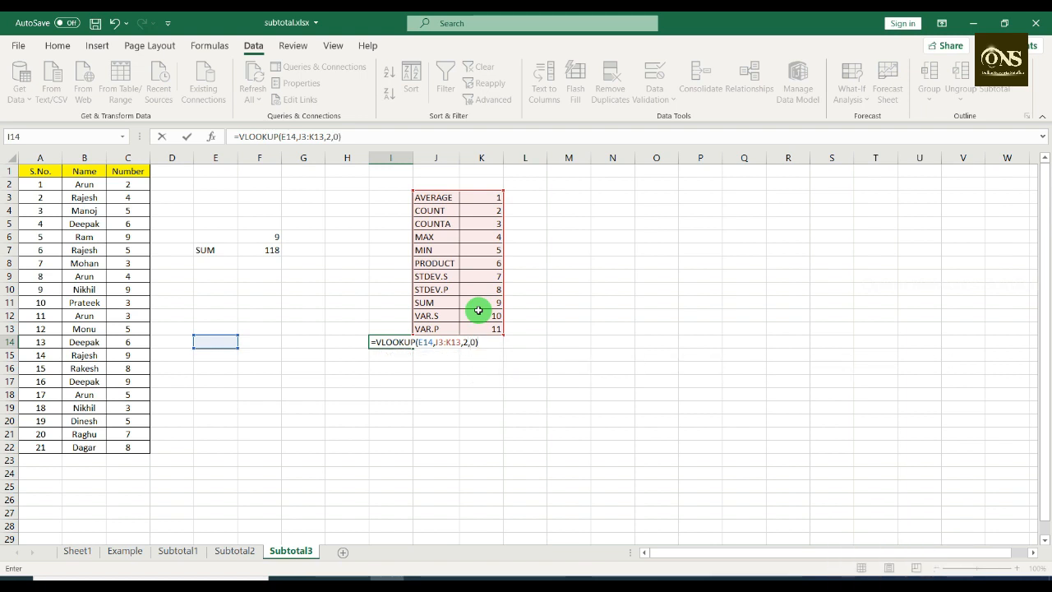
key("Return")
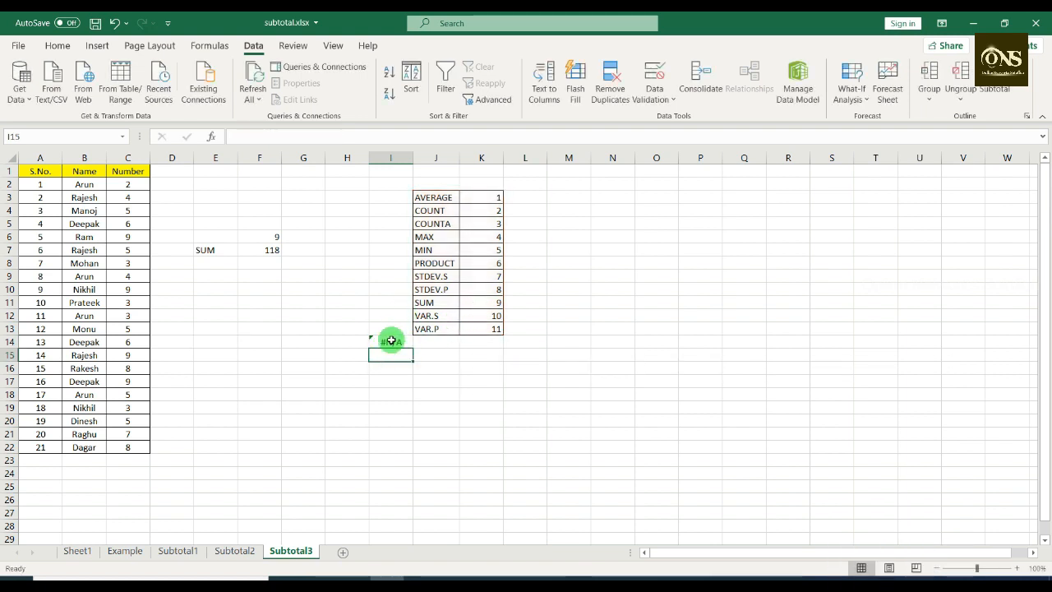
Add list data validation to cell E14 with the function names in =$J$3:$J$13 as its source.
left_click(217, 343)
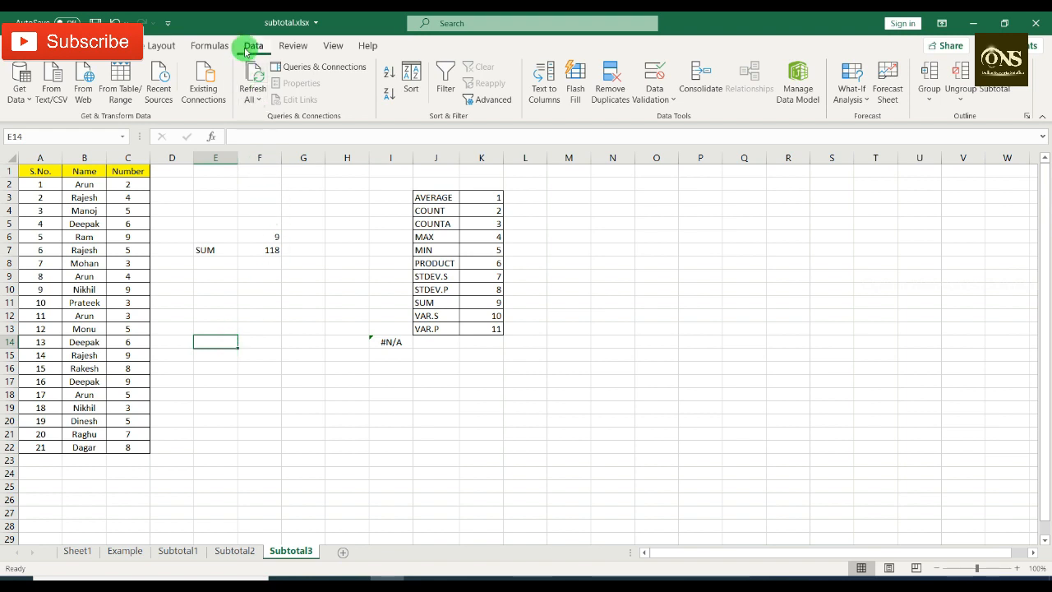
left_click(669, 97)
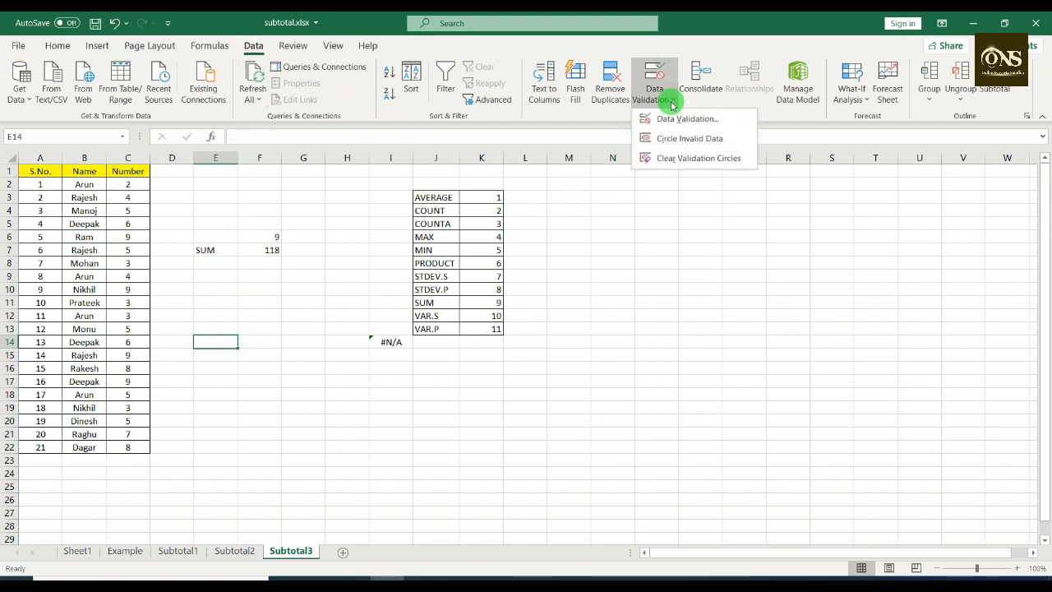
left_click(676, 121)
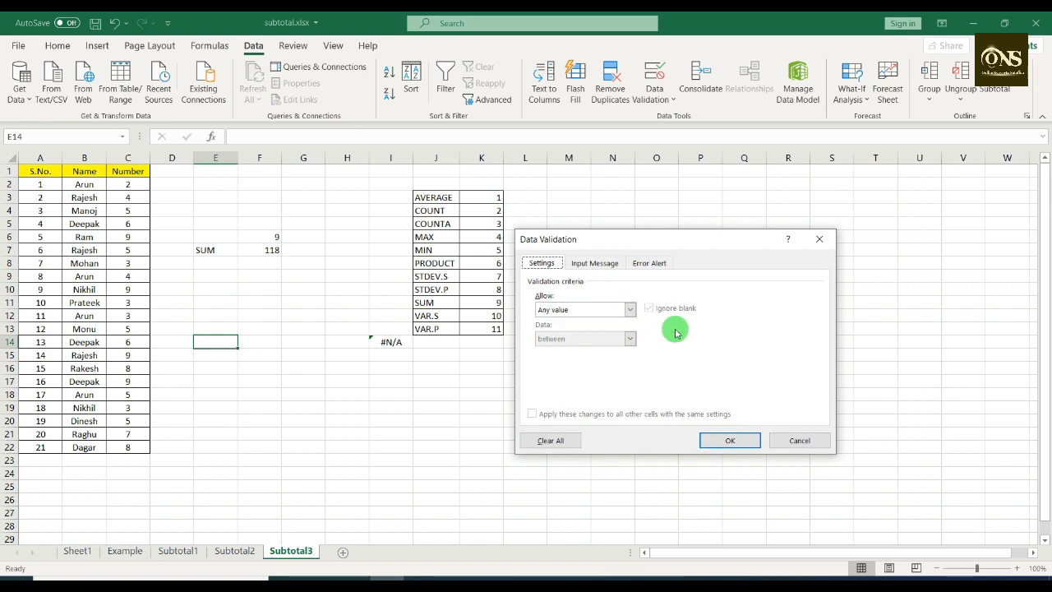
left_click(631, 311)
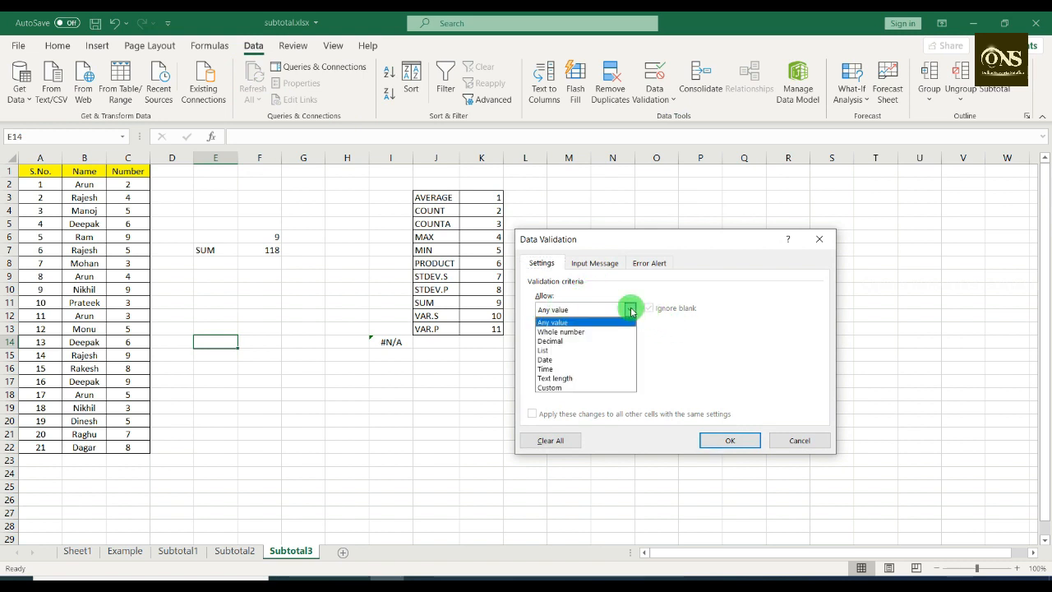
left_click(585, 350)
left_click(630, 367)
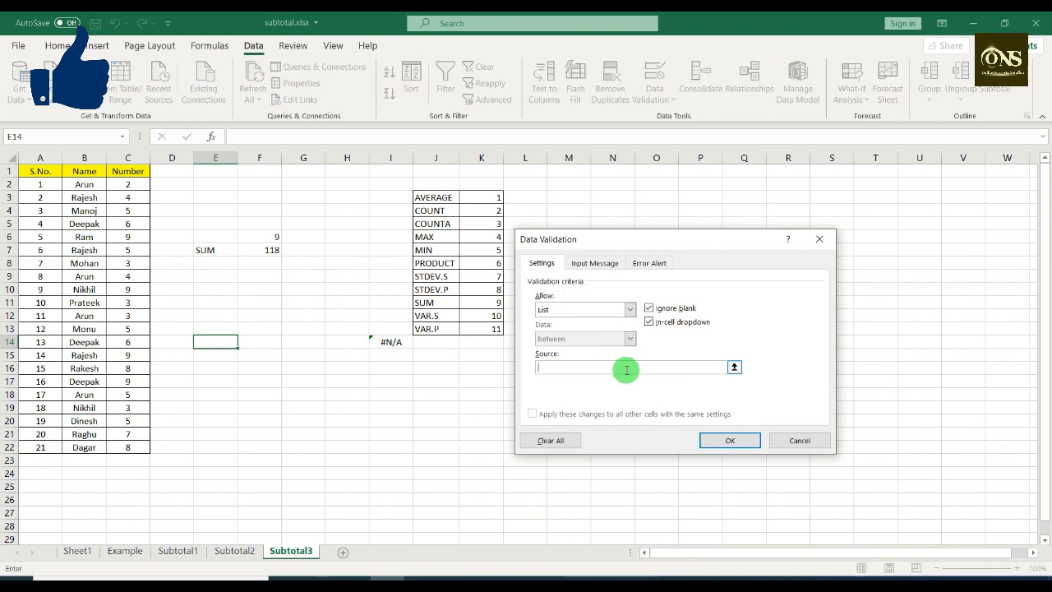
left_click_drag(436, 197, 418, 328)
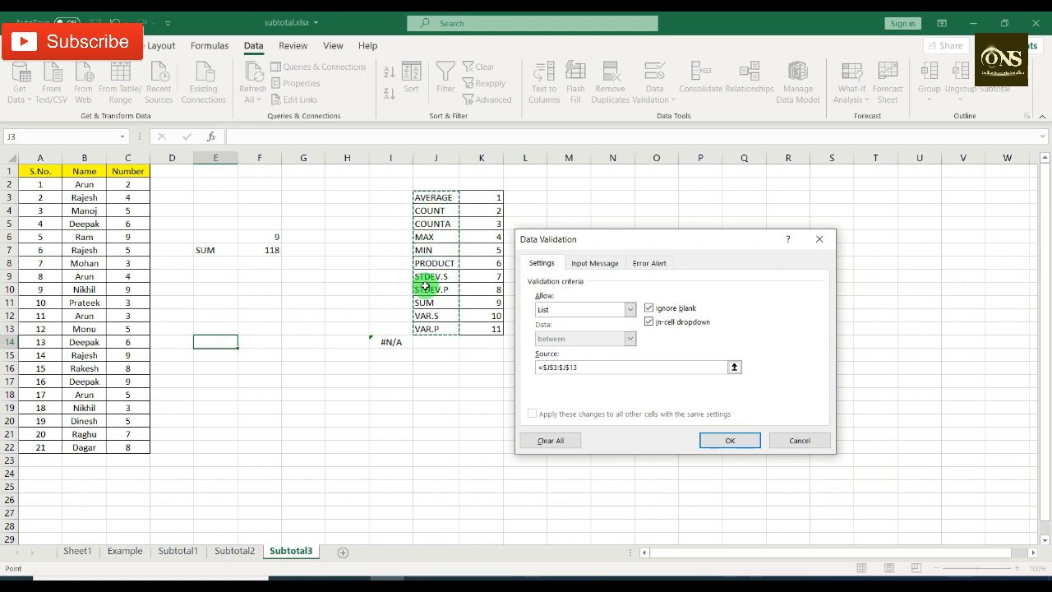
left_click(730, 440)
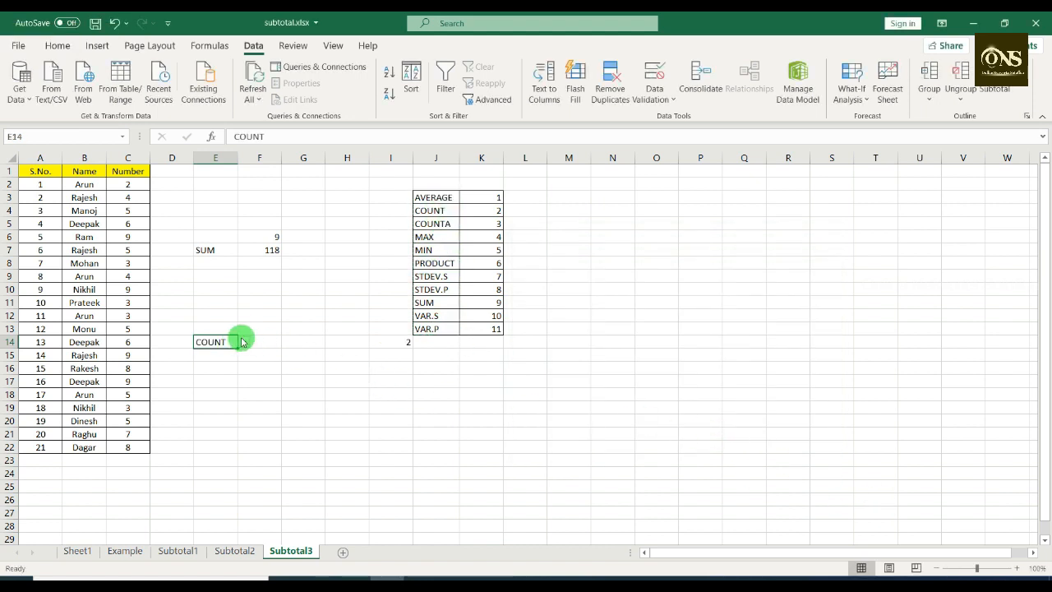
Test the dropdown in cell E14 by choosing MAX, STDEV.P and finally SUM.
left_click(243, 341)
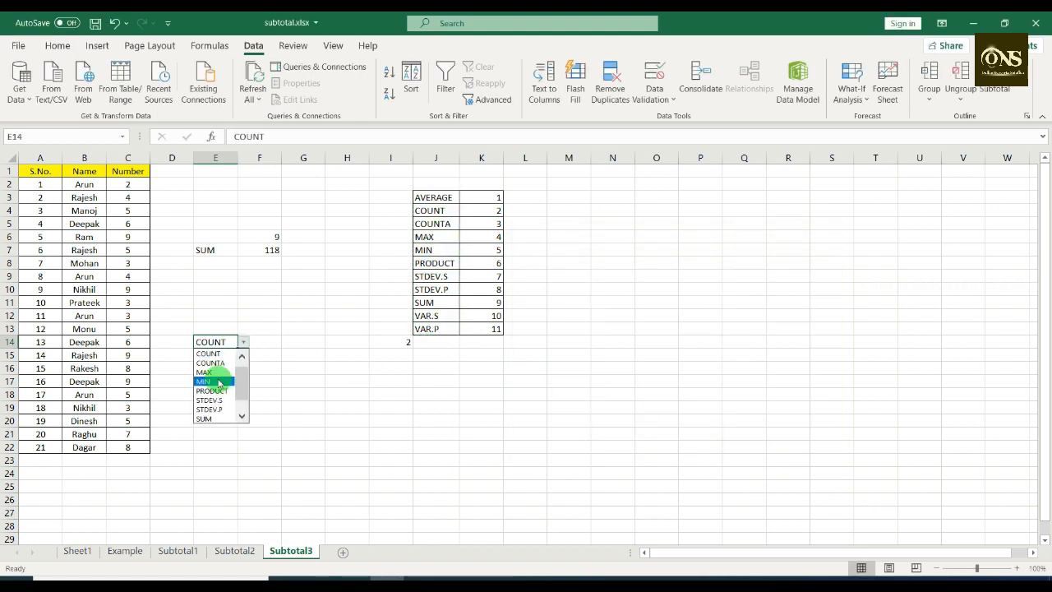
left_click(216, 372)
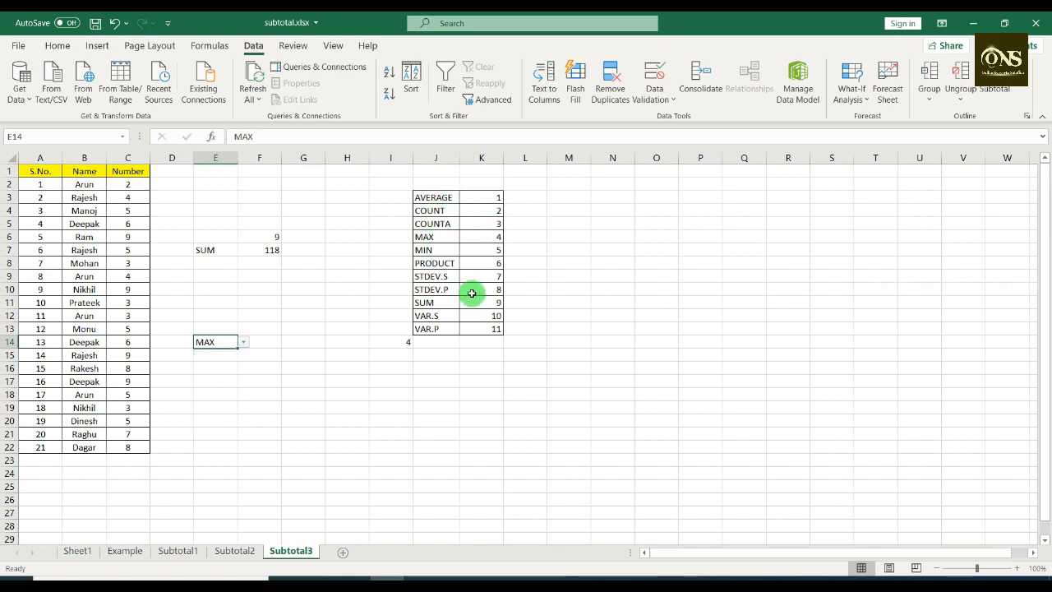
left_click(242, 342)
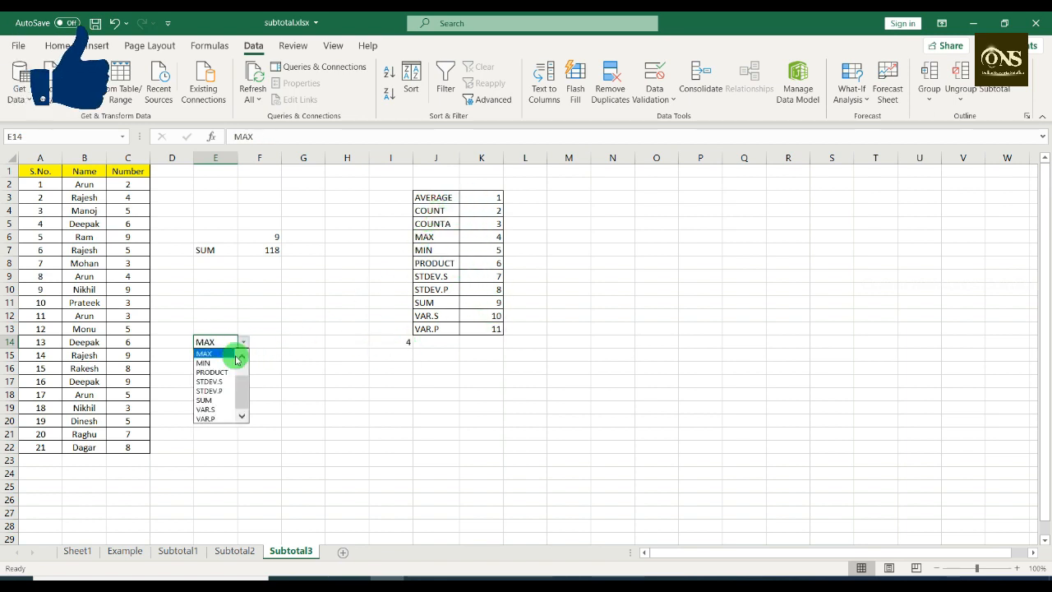
left_click(212, 389)
left_click(243, 342)
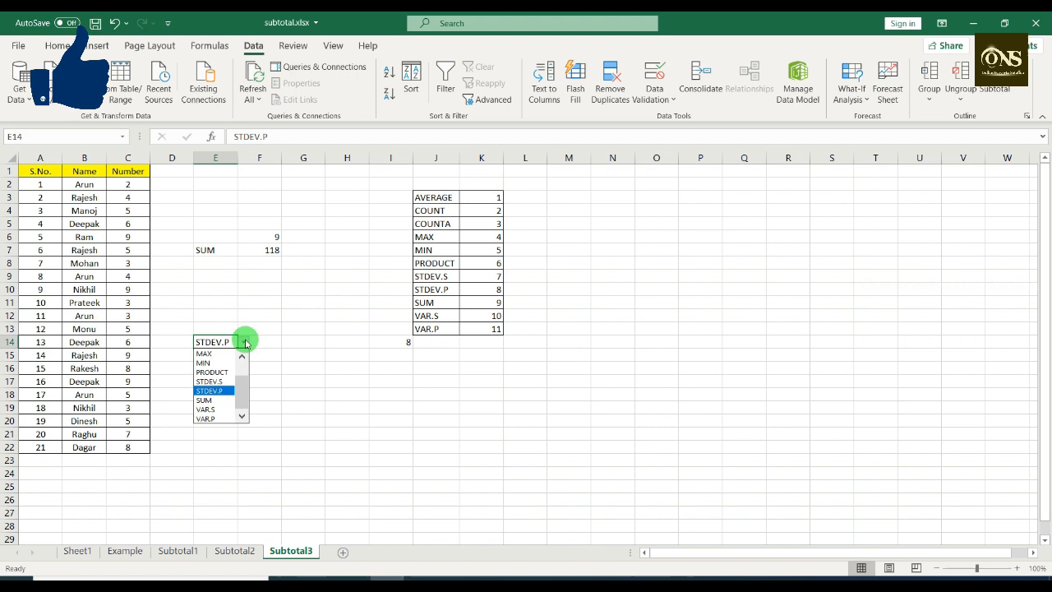
left_click(208, 399)
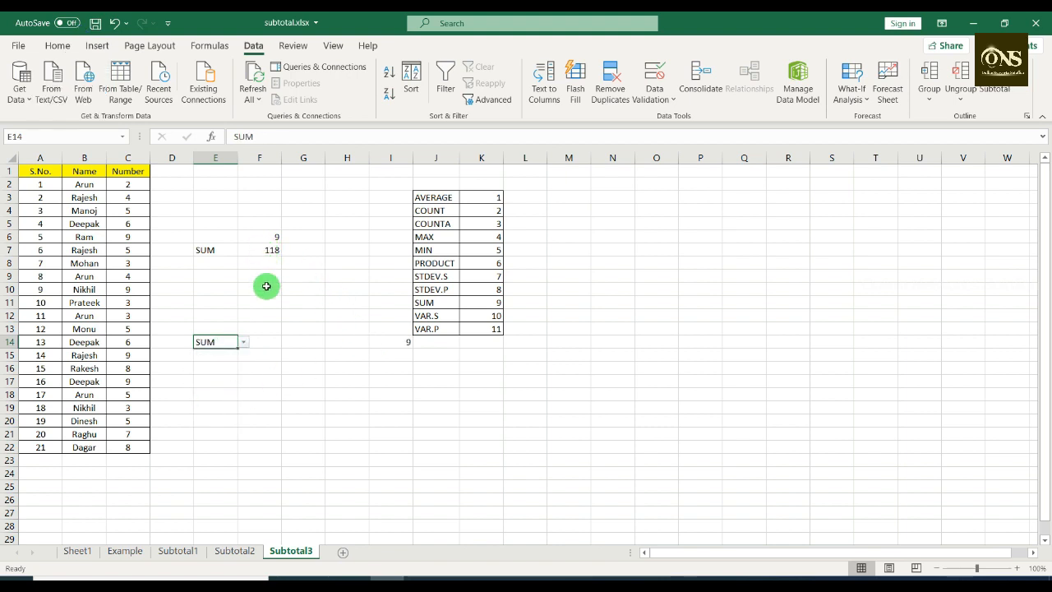
Open the SUBTOTAL formula in cell F7 to examine its function number and range arguments.
left_click(268, 342)
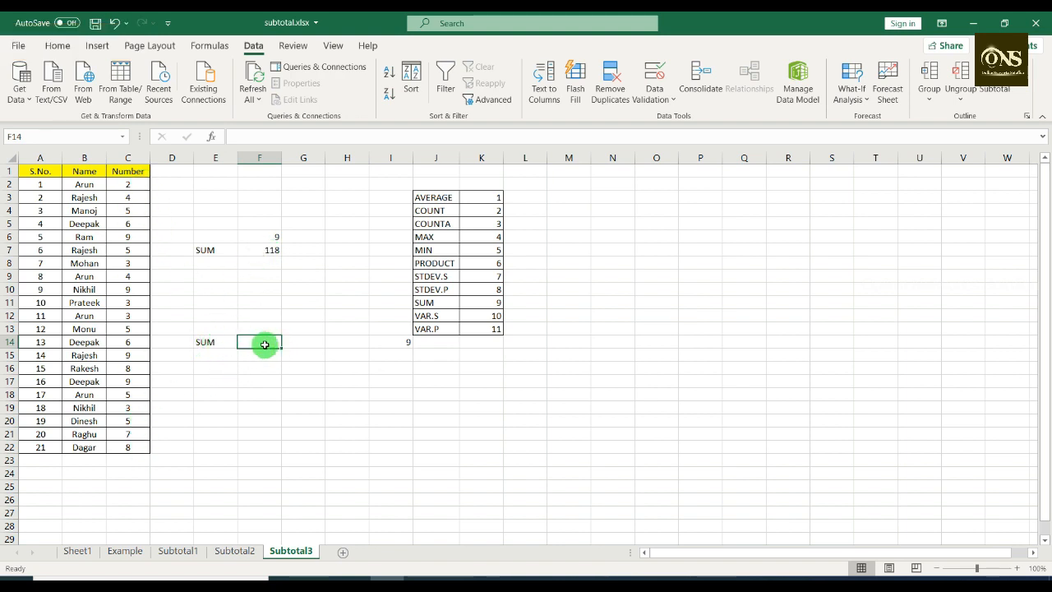
left_click(229, 342)
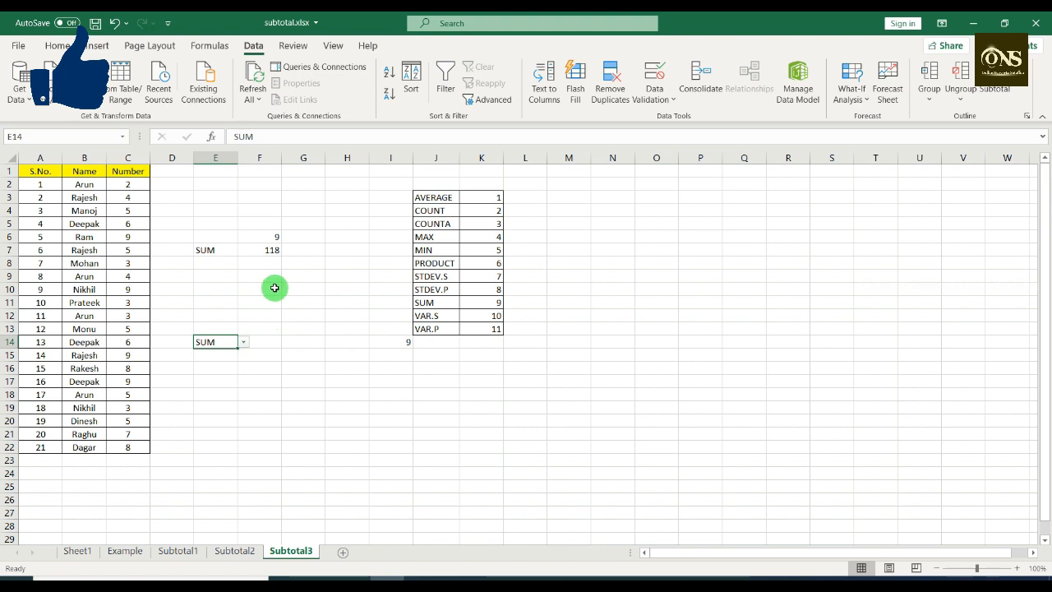
left_click(268, 253)
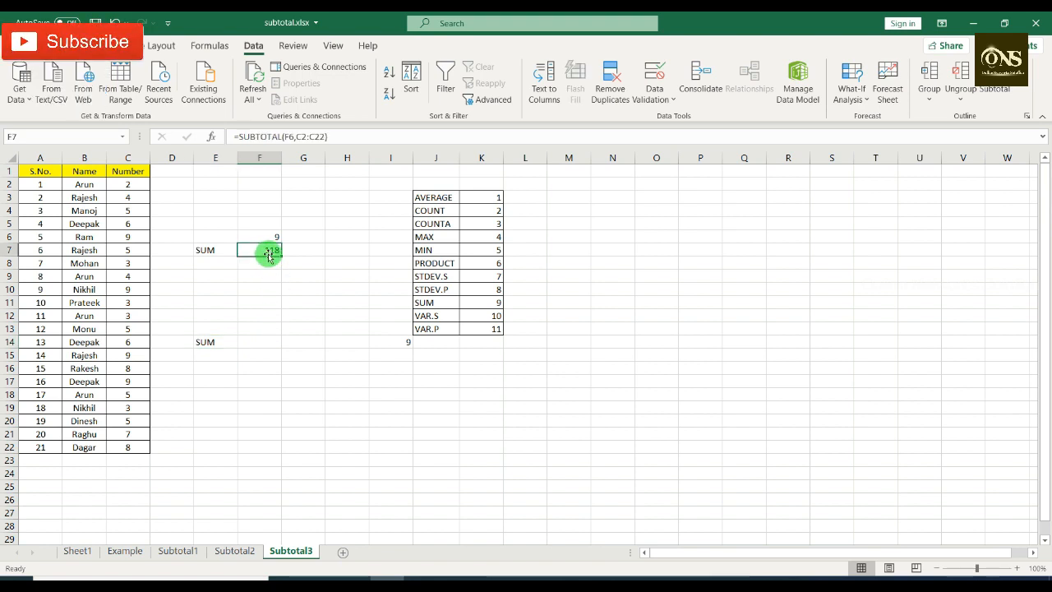
double_click(269, 253)
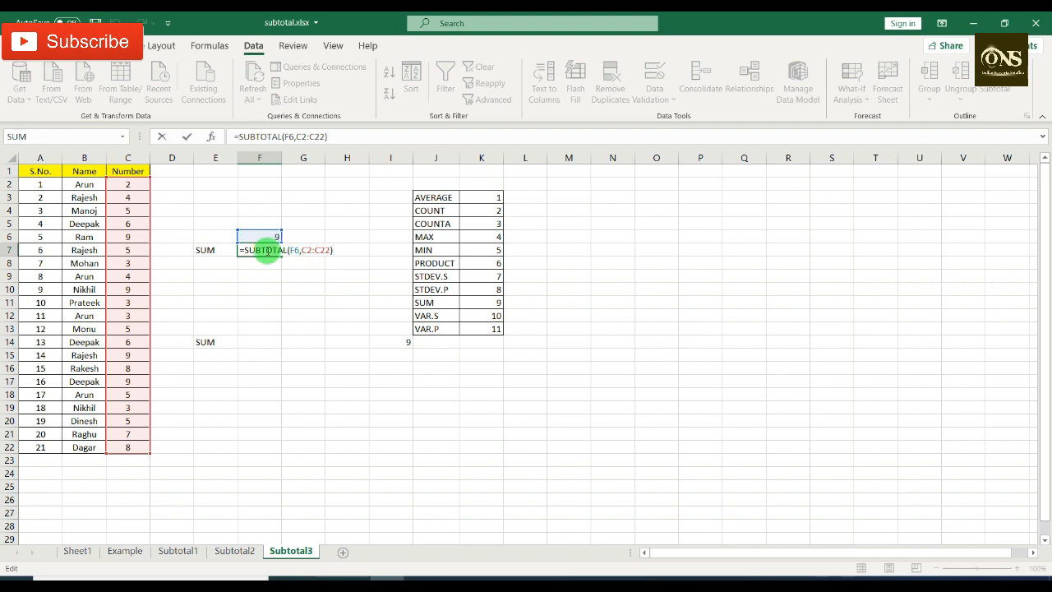
left_click(280, 250)
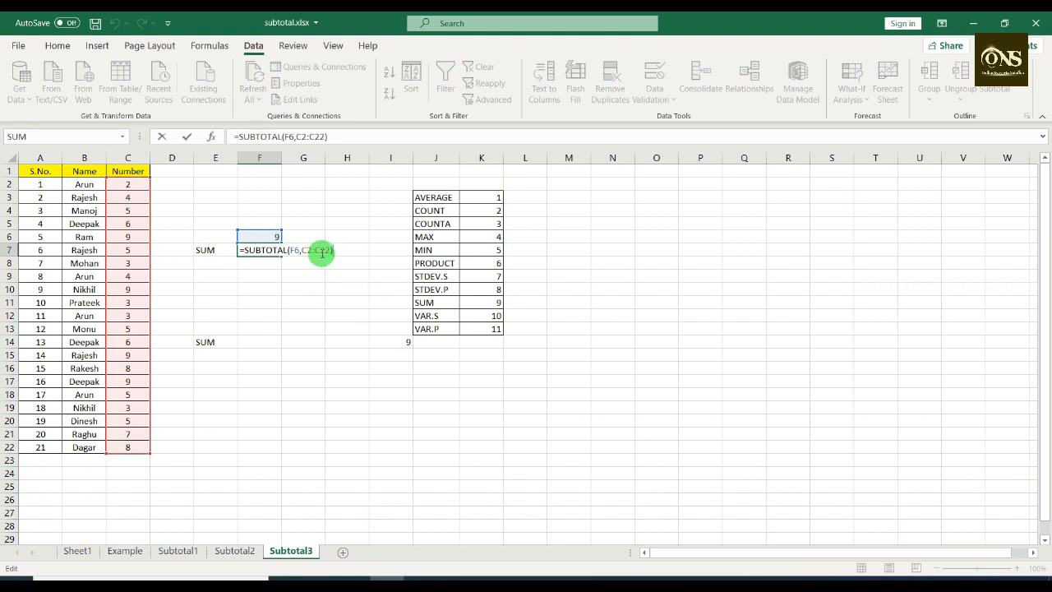
In cell F14, enter the formula =SUBTOTAL(I14,C2:C22), taking the function number from the lookup cell.
left_click(248, 344)
type("=")
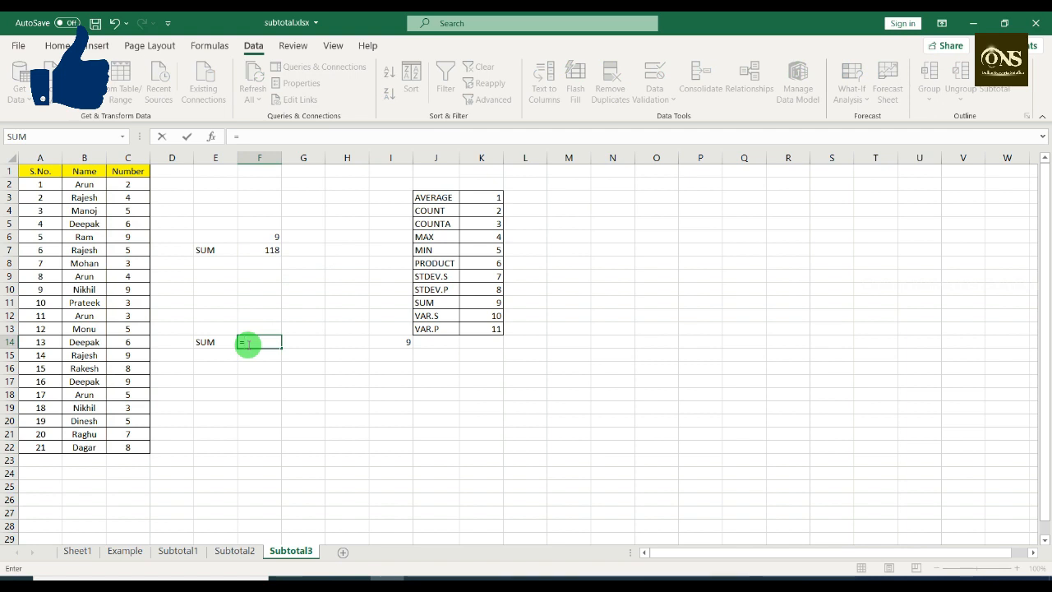
type("subtot")
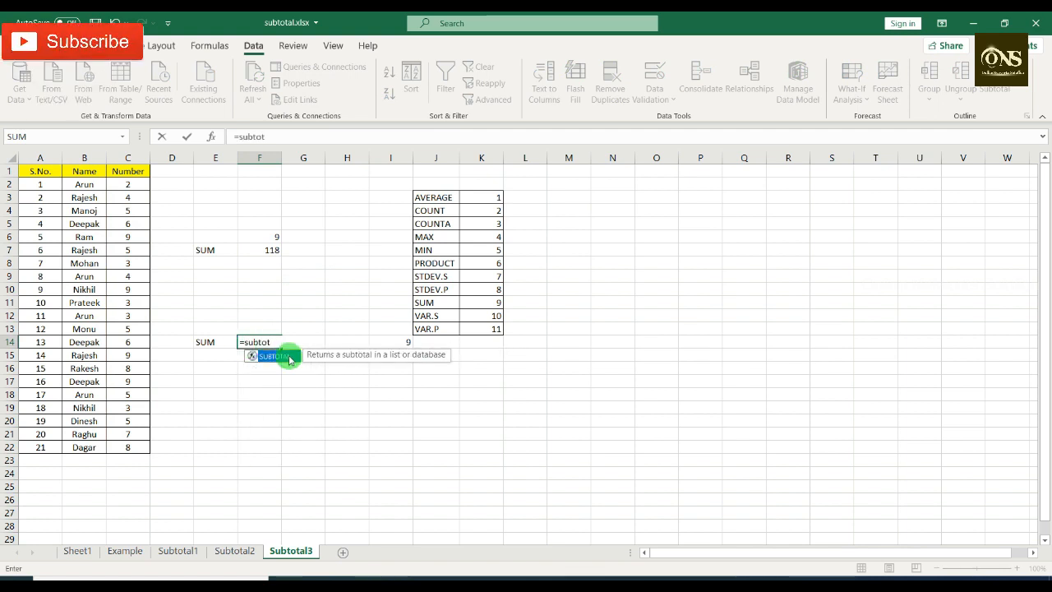
double_click(289, 359)
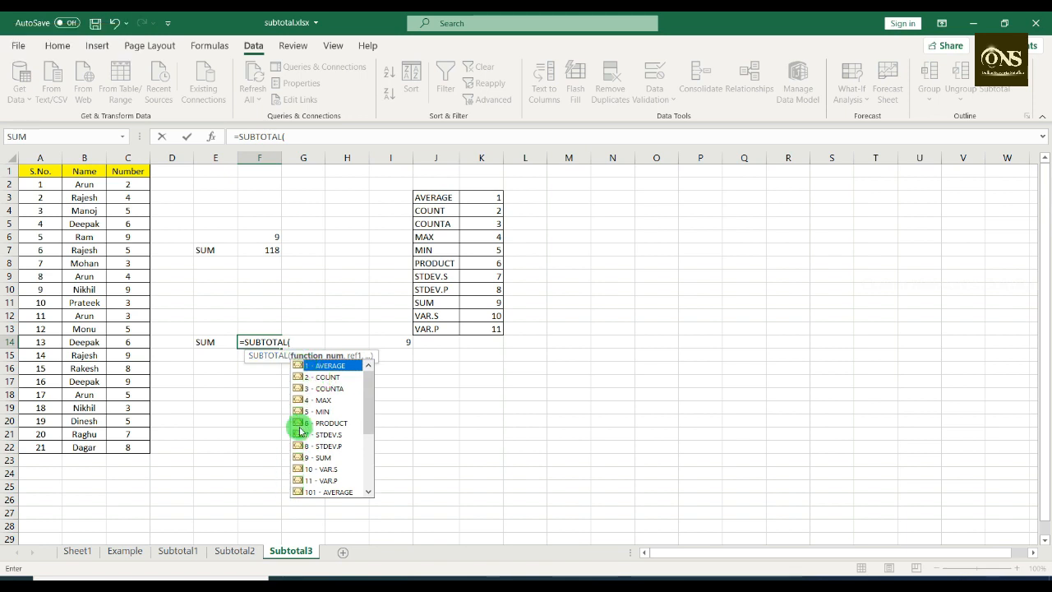
left_click(400, 343)
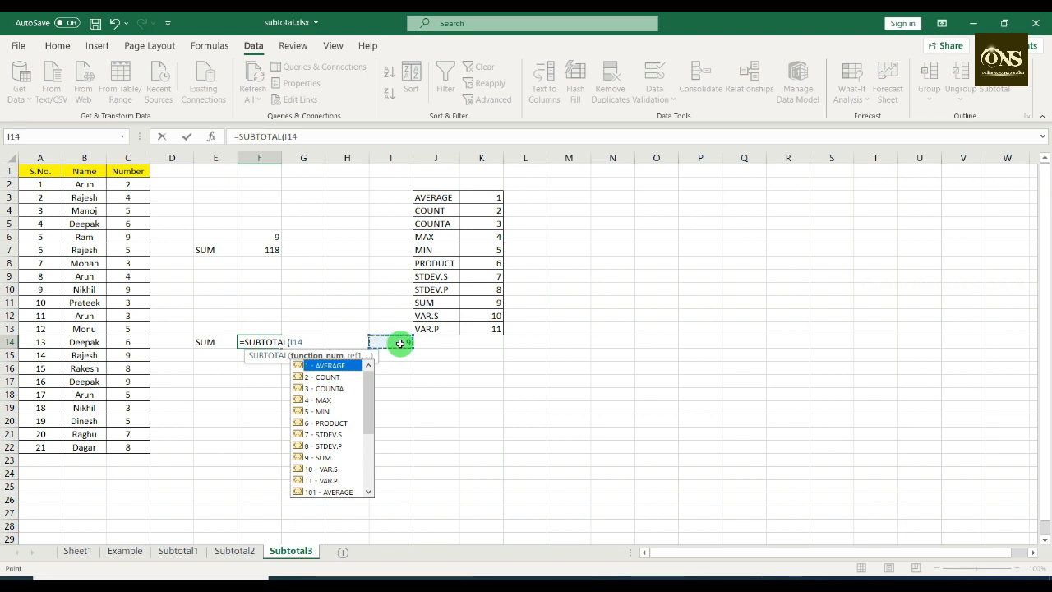
type(",")
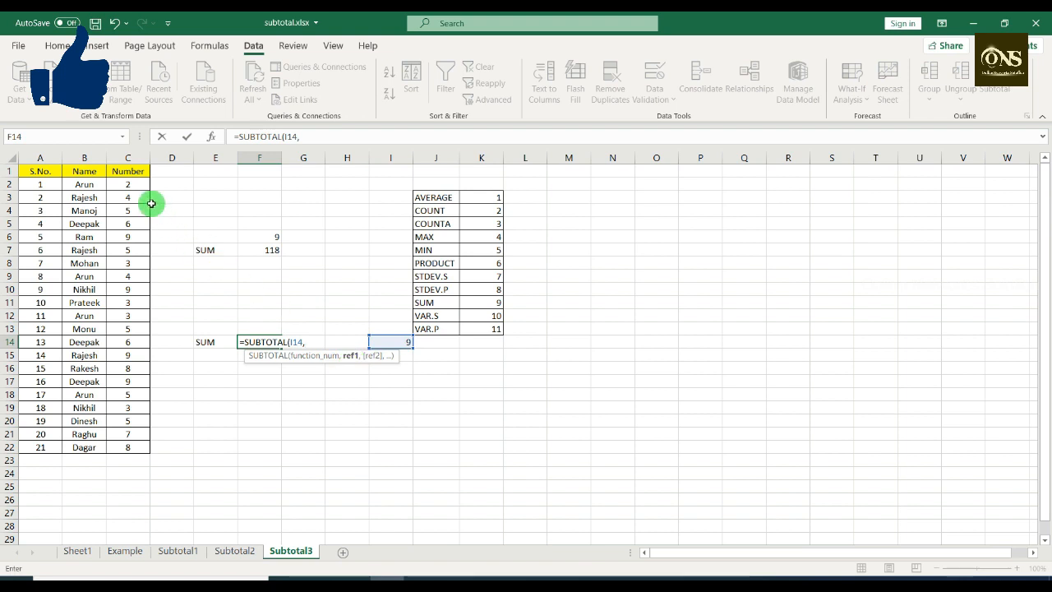
left_click_drag(127, 184, 132, 446)
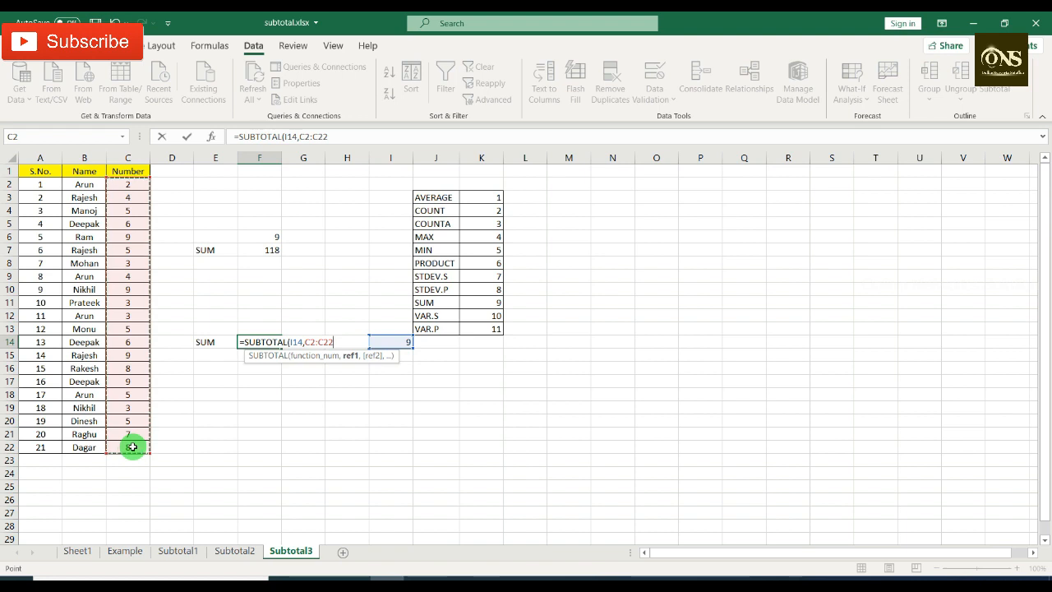
type(")")
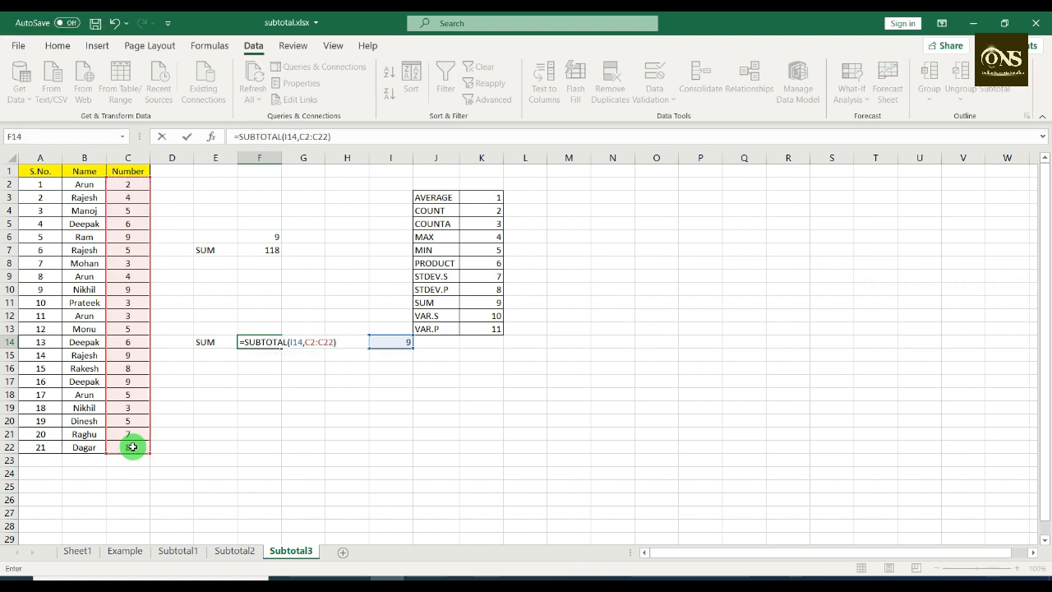
key("Return")
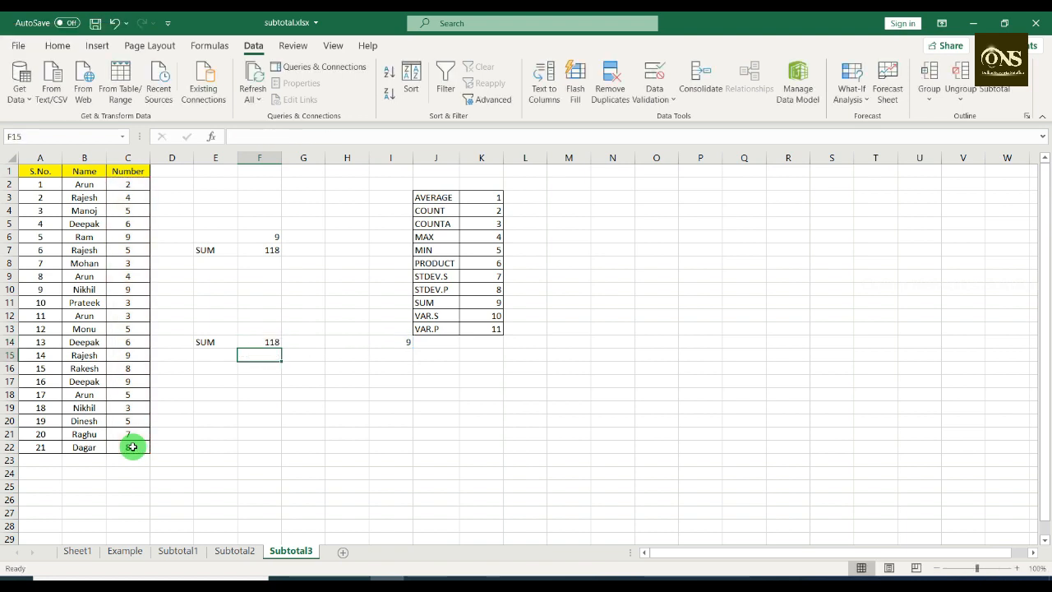
Test the dropdown in cell E14 by choosing MAX, MIN and finally COUNT, and check the VLOOKUP formula in I14.
left_click(262, 343)
left_click(232, 342)
left_click(241, 344)
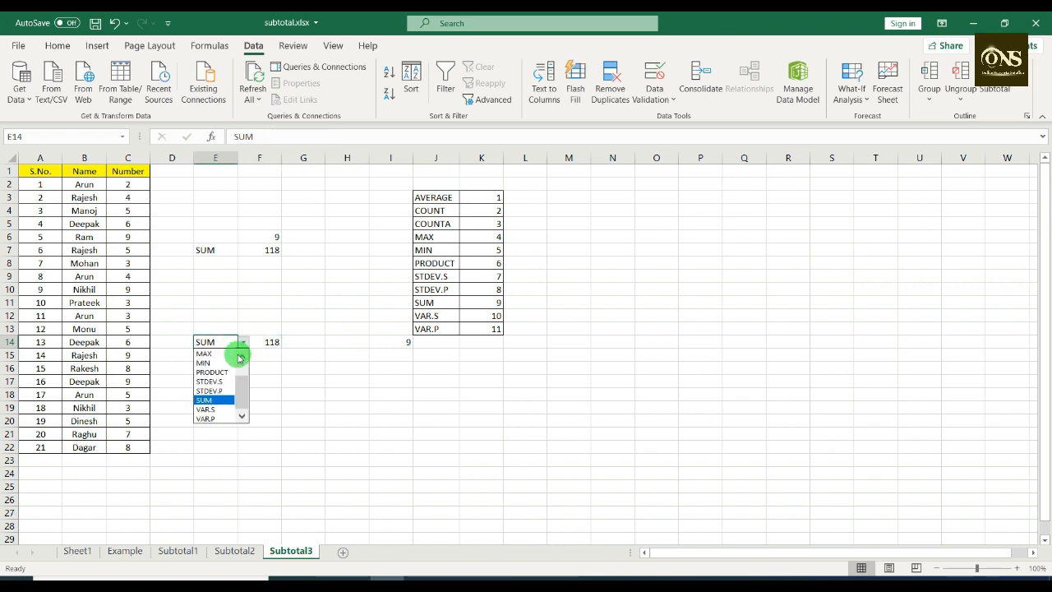
left_click(224, 355)
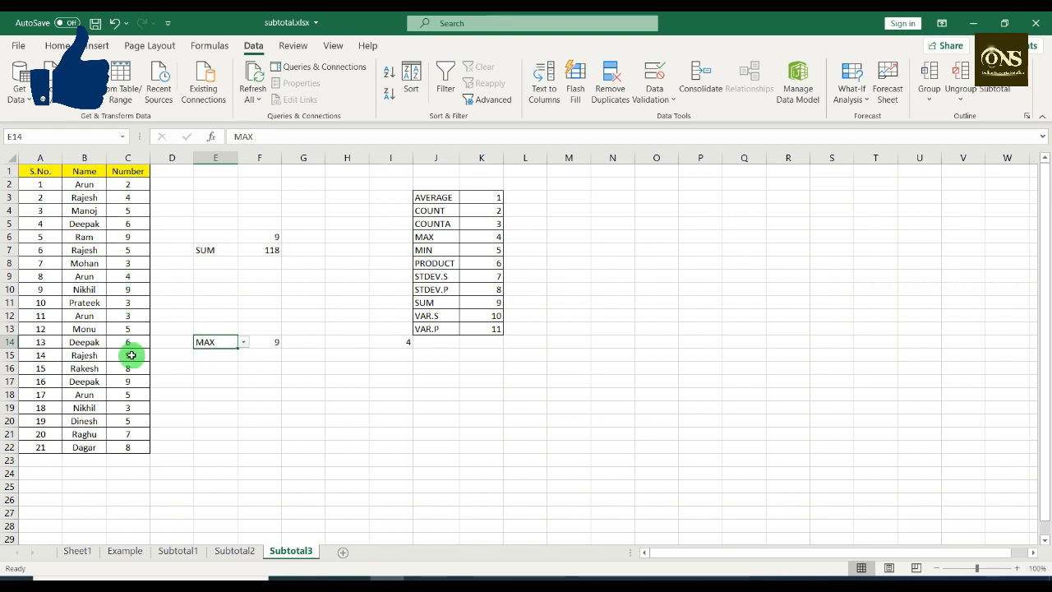
left_click(243, 345)
left_click(221, 364)
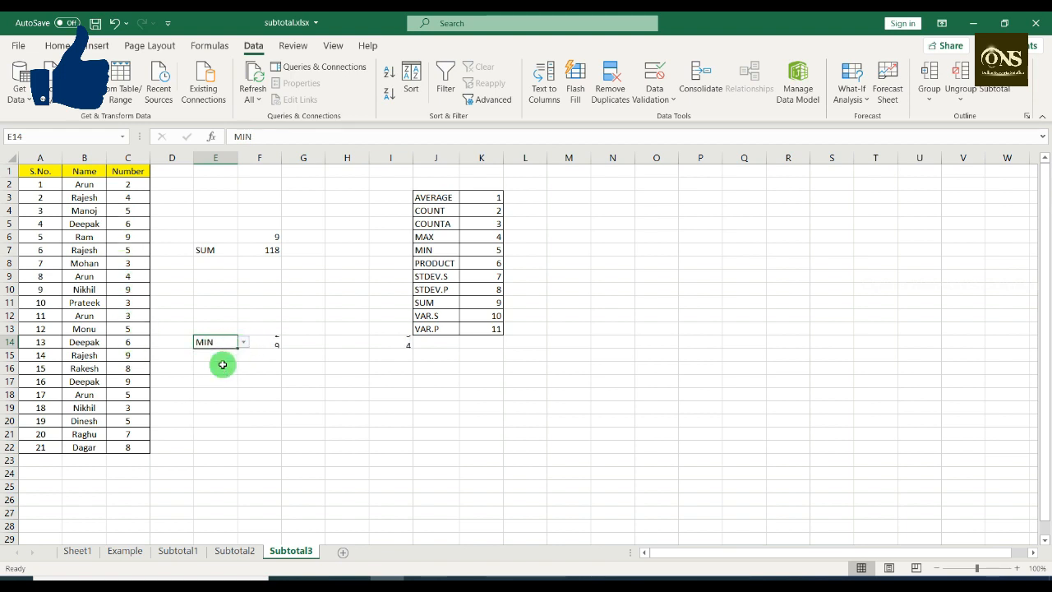
left_click(243, 341)
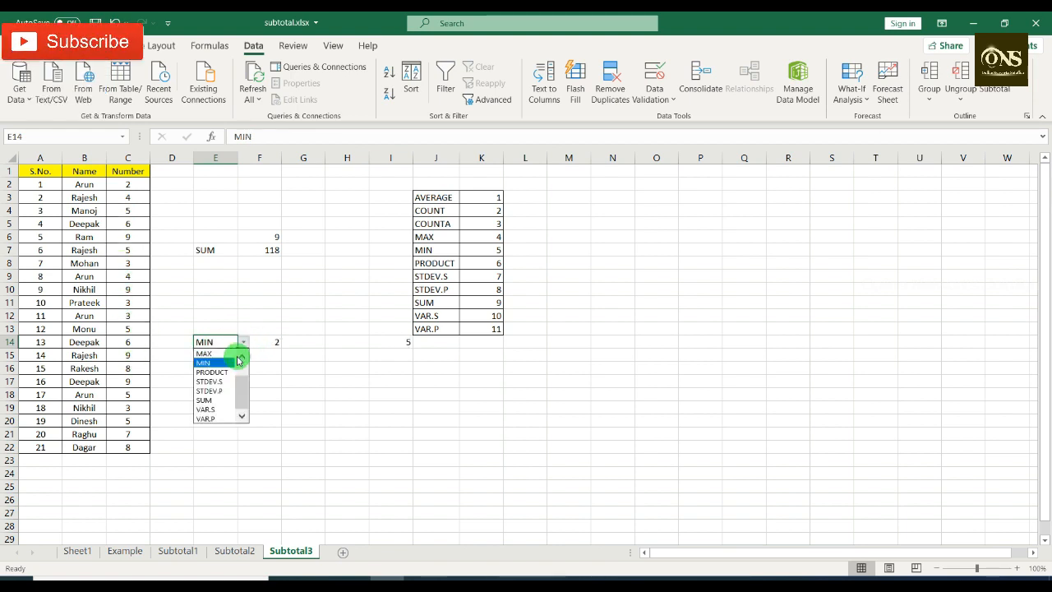
left_click_drag(240, 383, 242, 353)
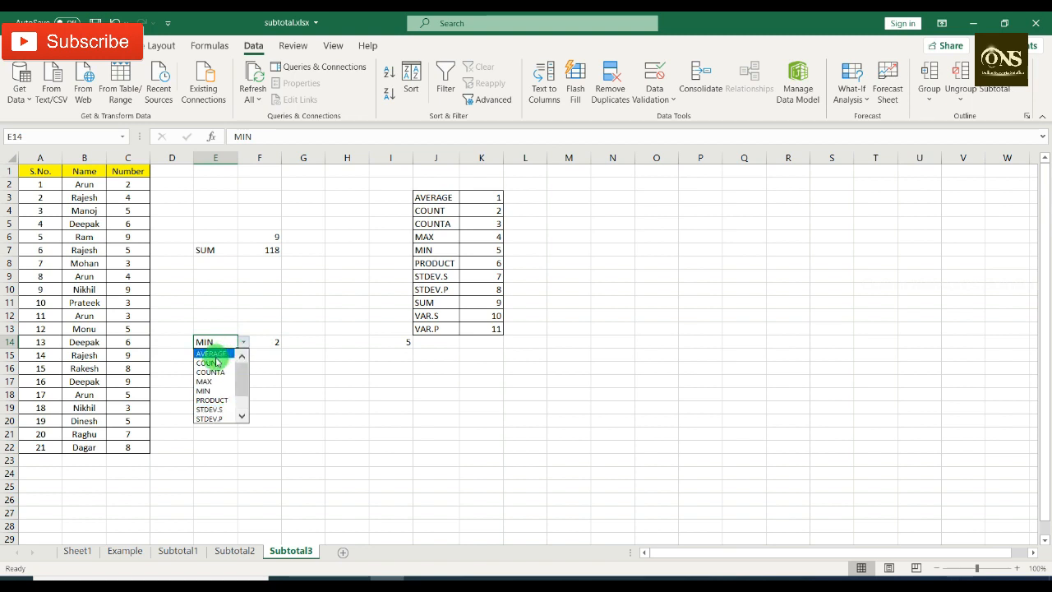
left_click(215, 363)
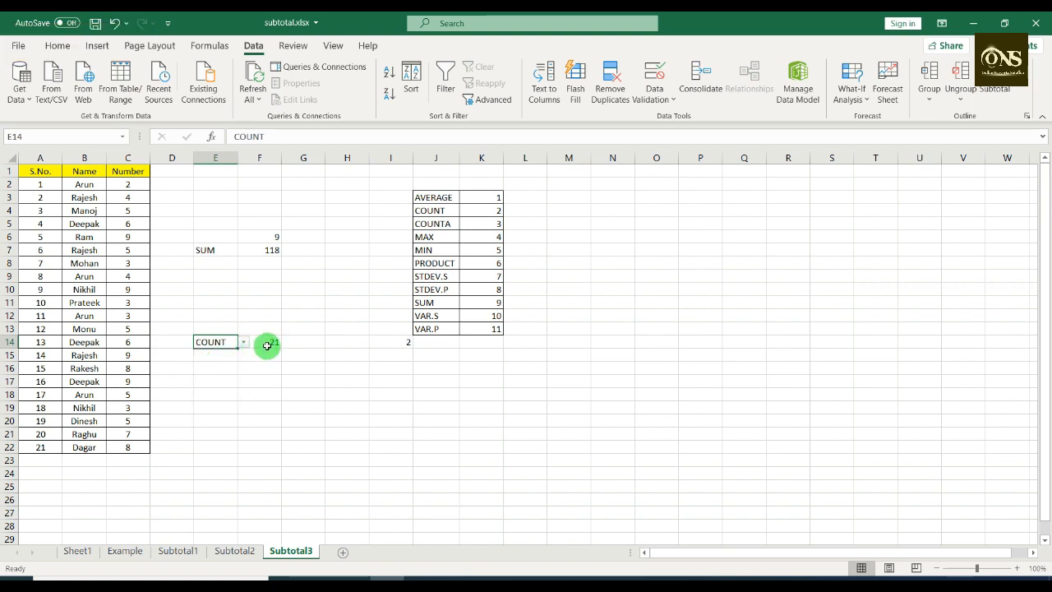
left_click(388, 342)
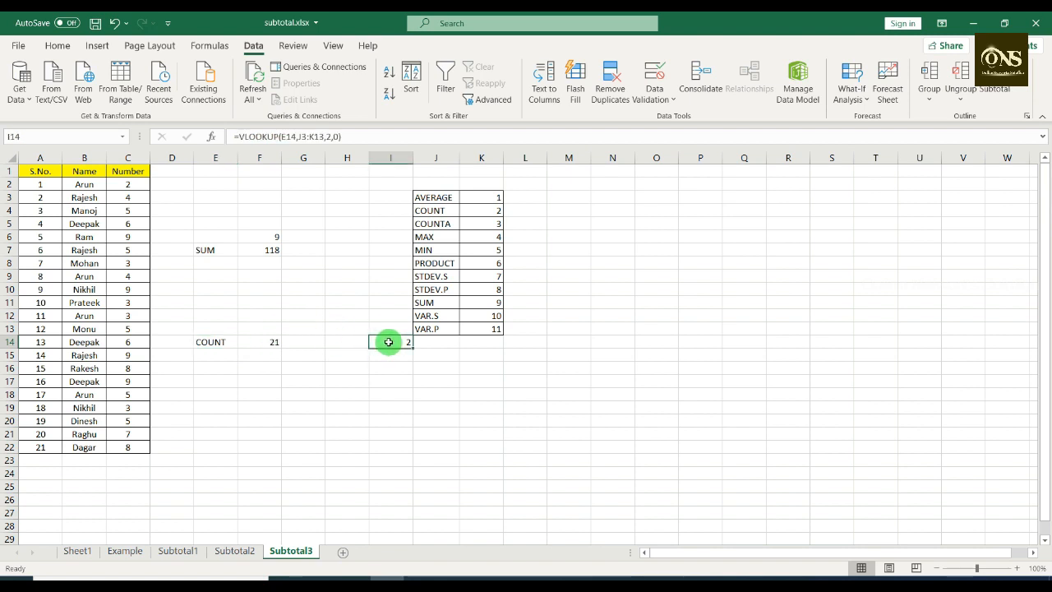
left_click(217, 343)
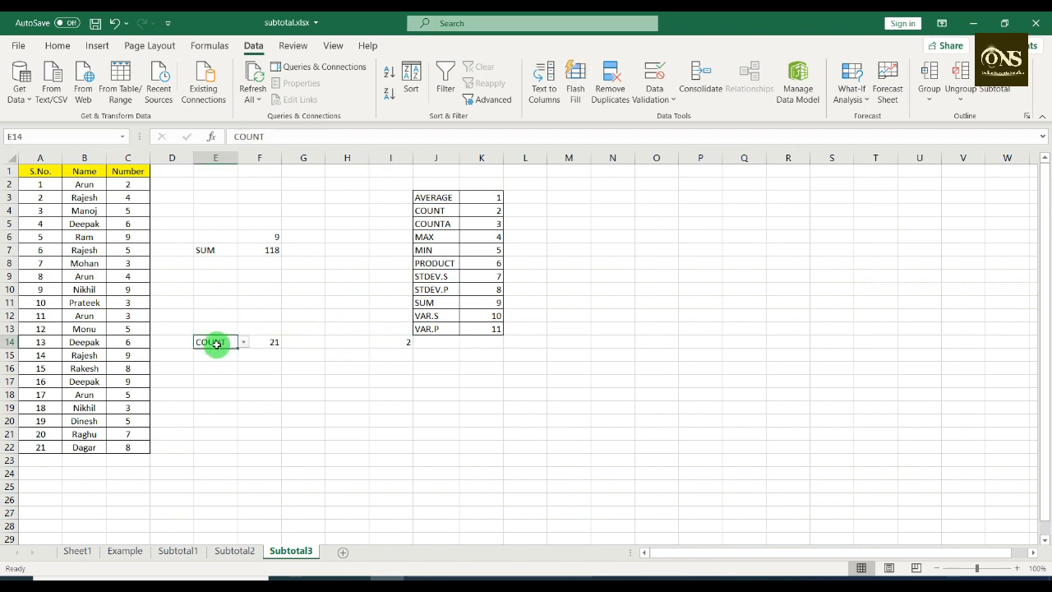